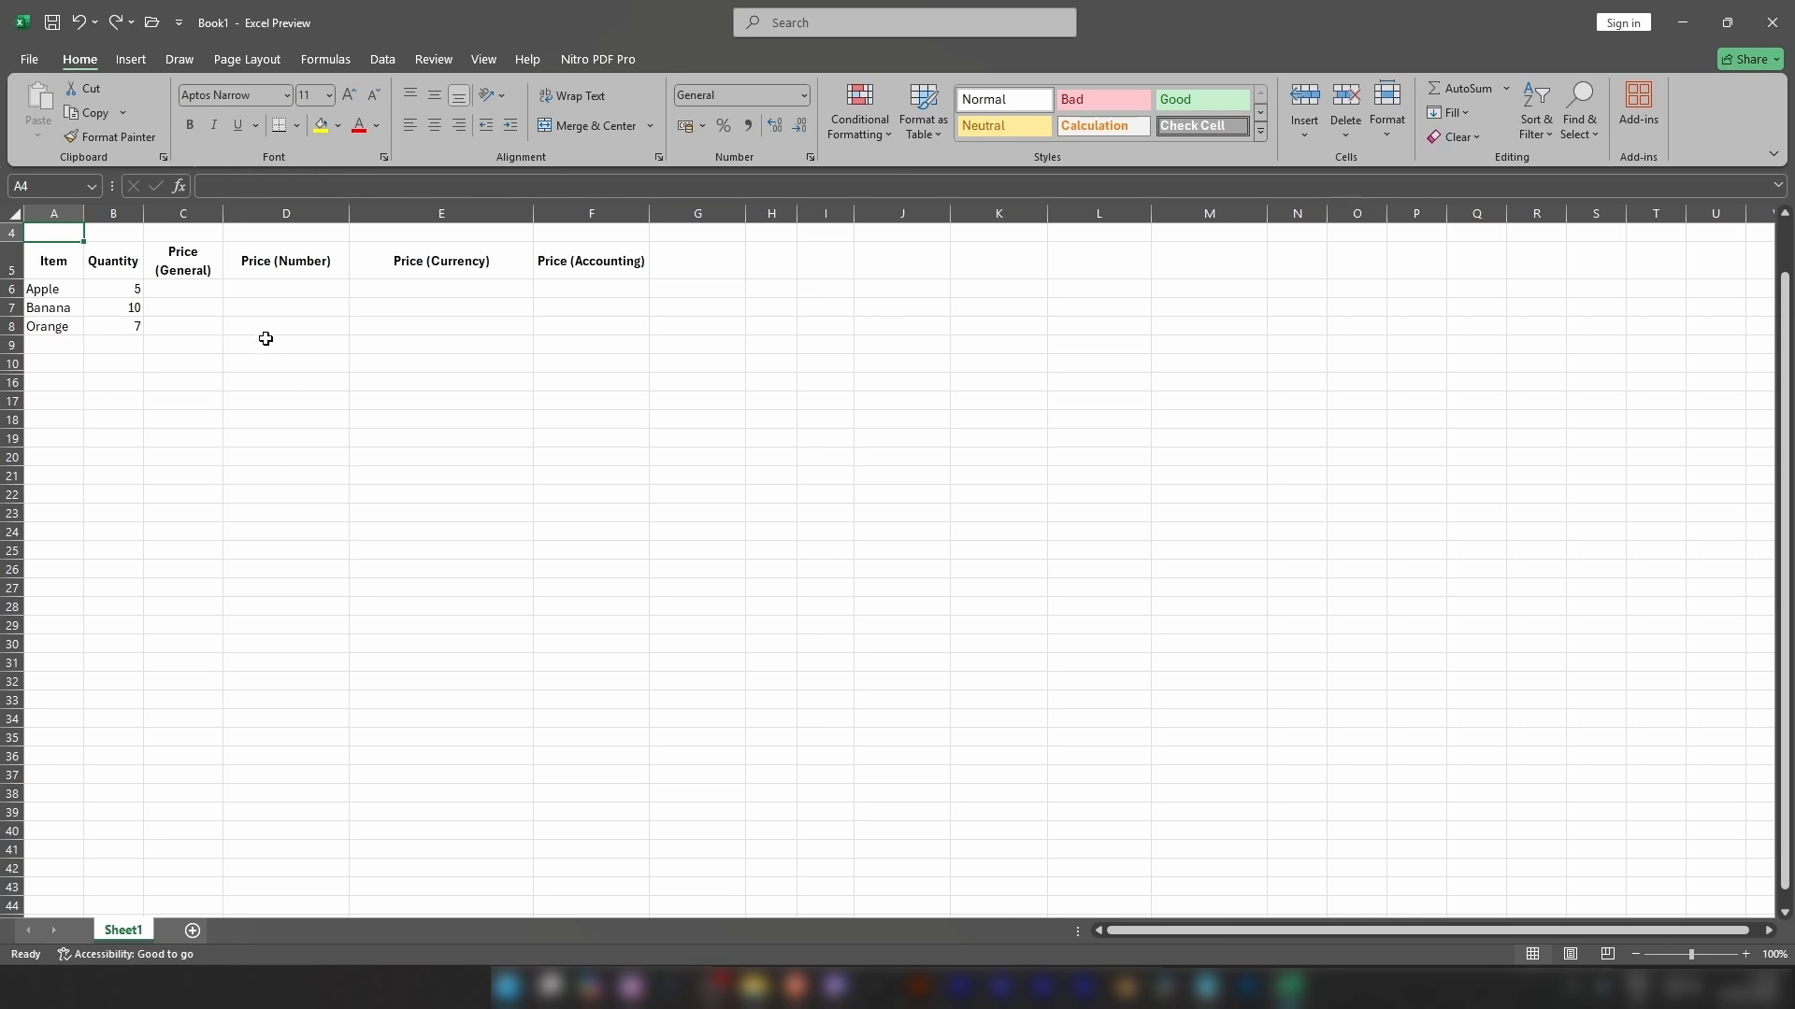
click(183, 420)
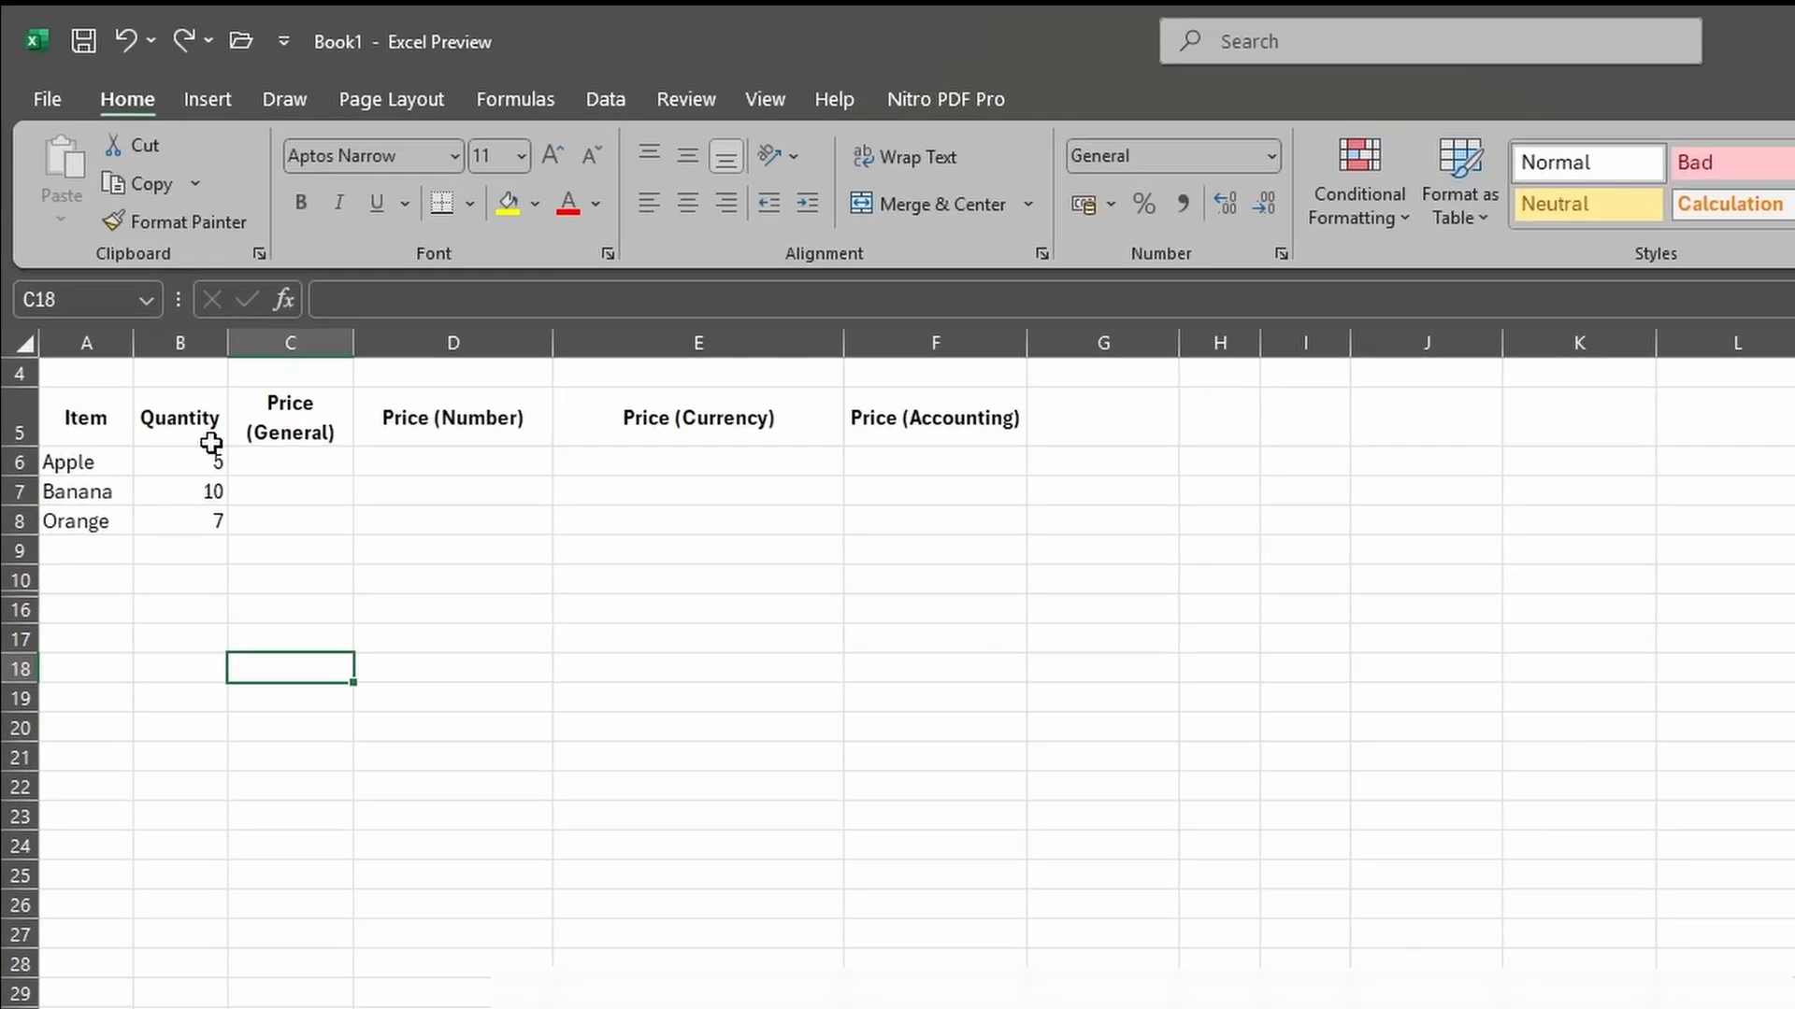
click(111, 290)
click(211, 518)
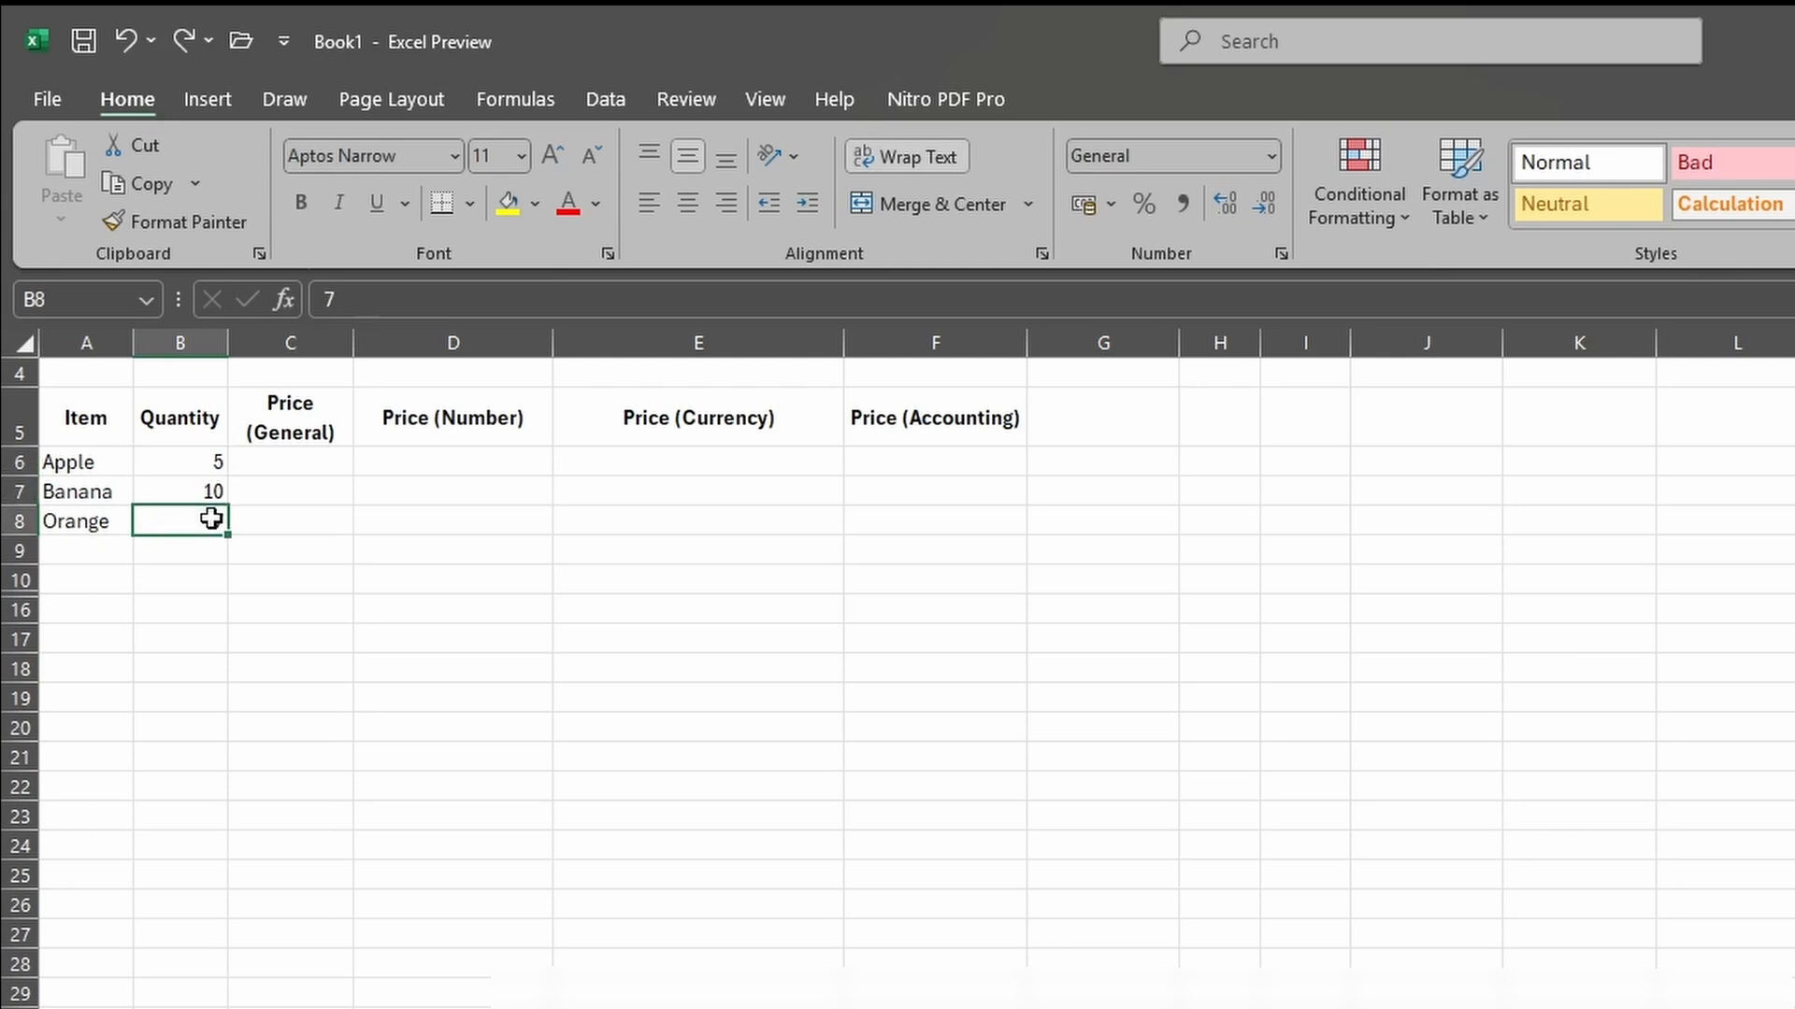
Step: Enter the prices 50, 40 and 70 for Apple, Banana and Orange in the Price (General) column, C6:C8
click(277, 460)
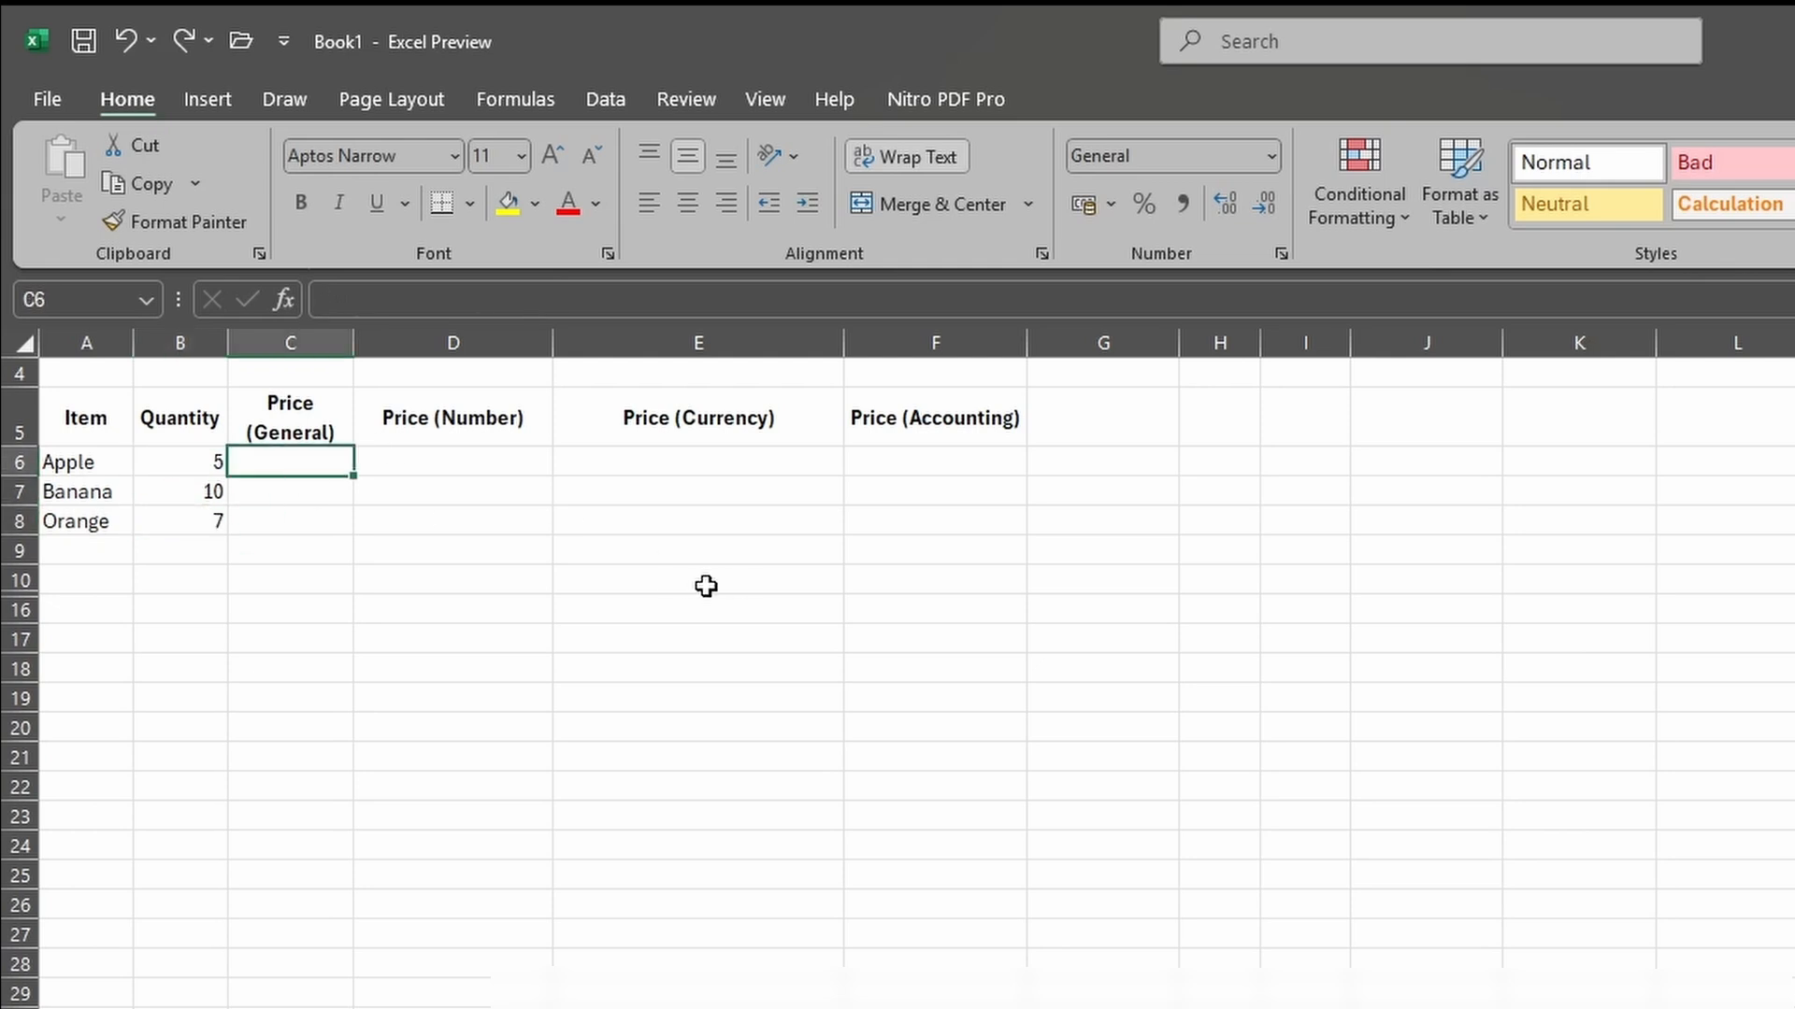
text(50)
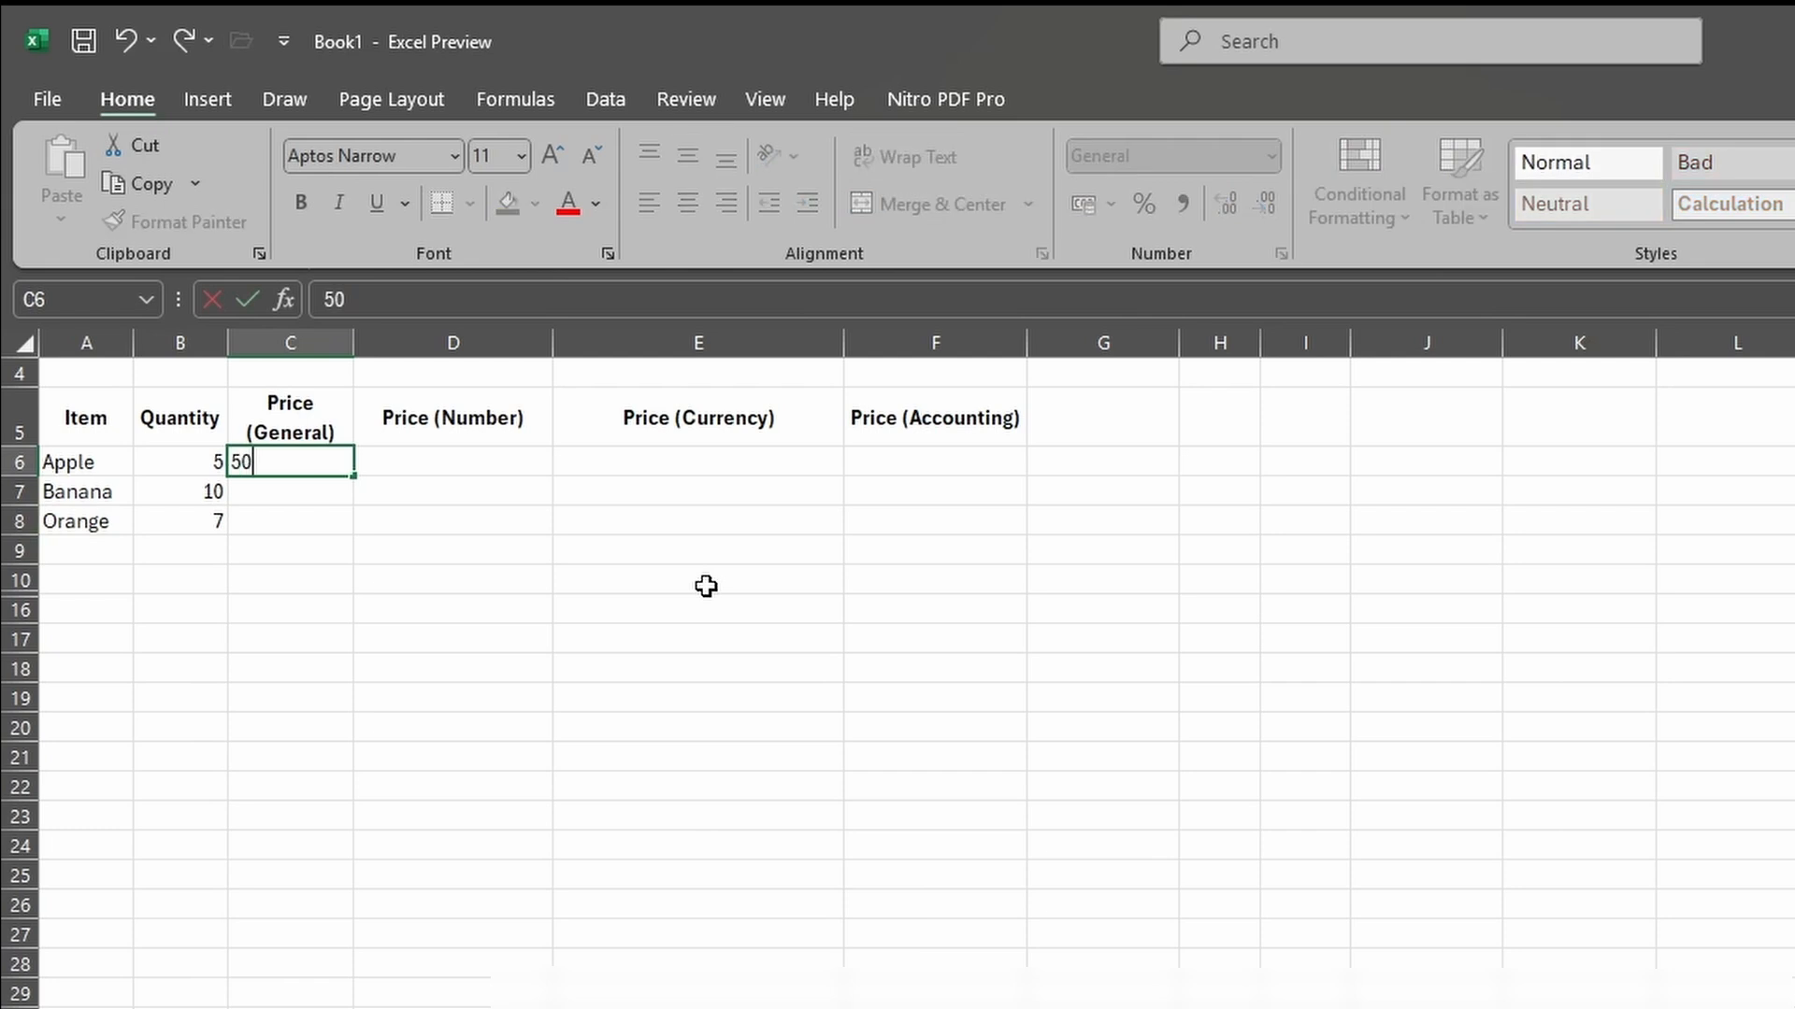
key(Return)
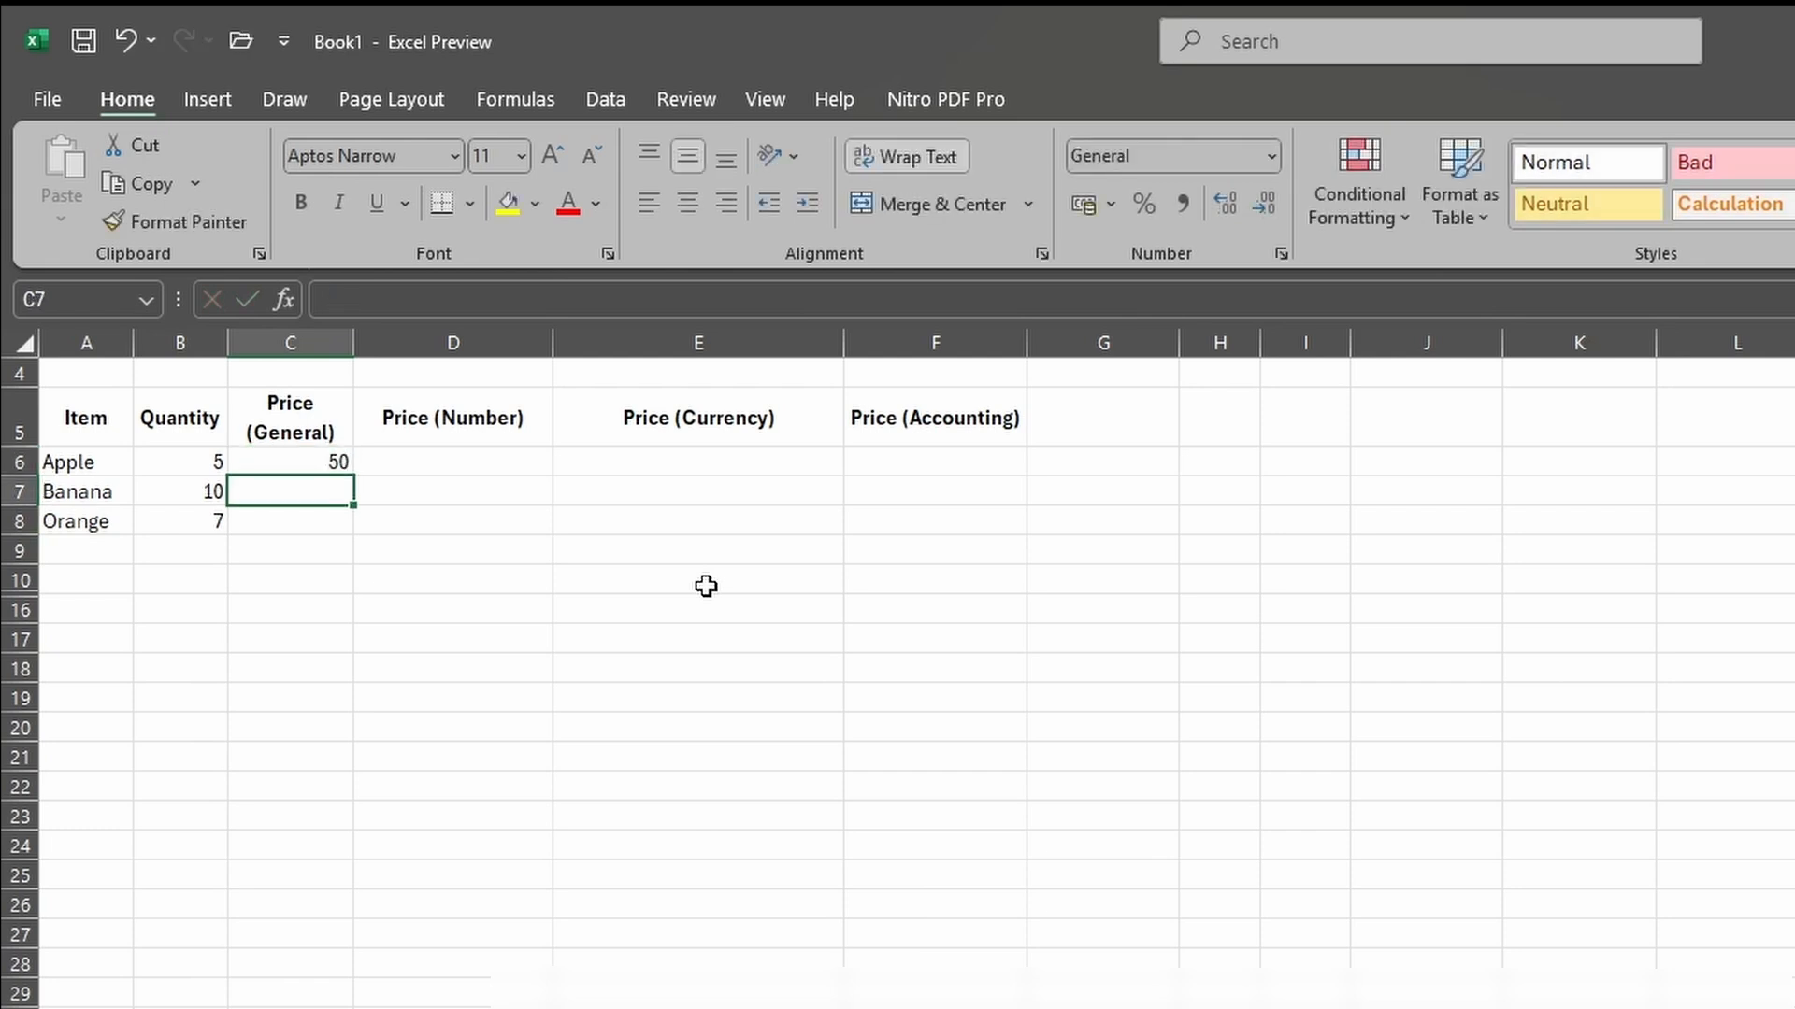
text(40)
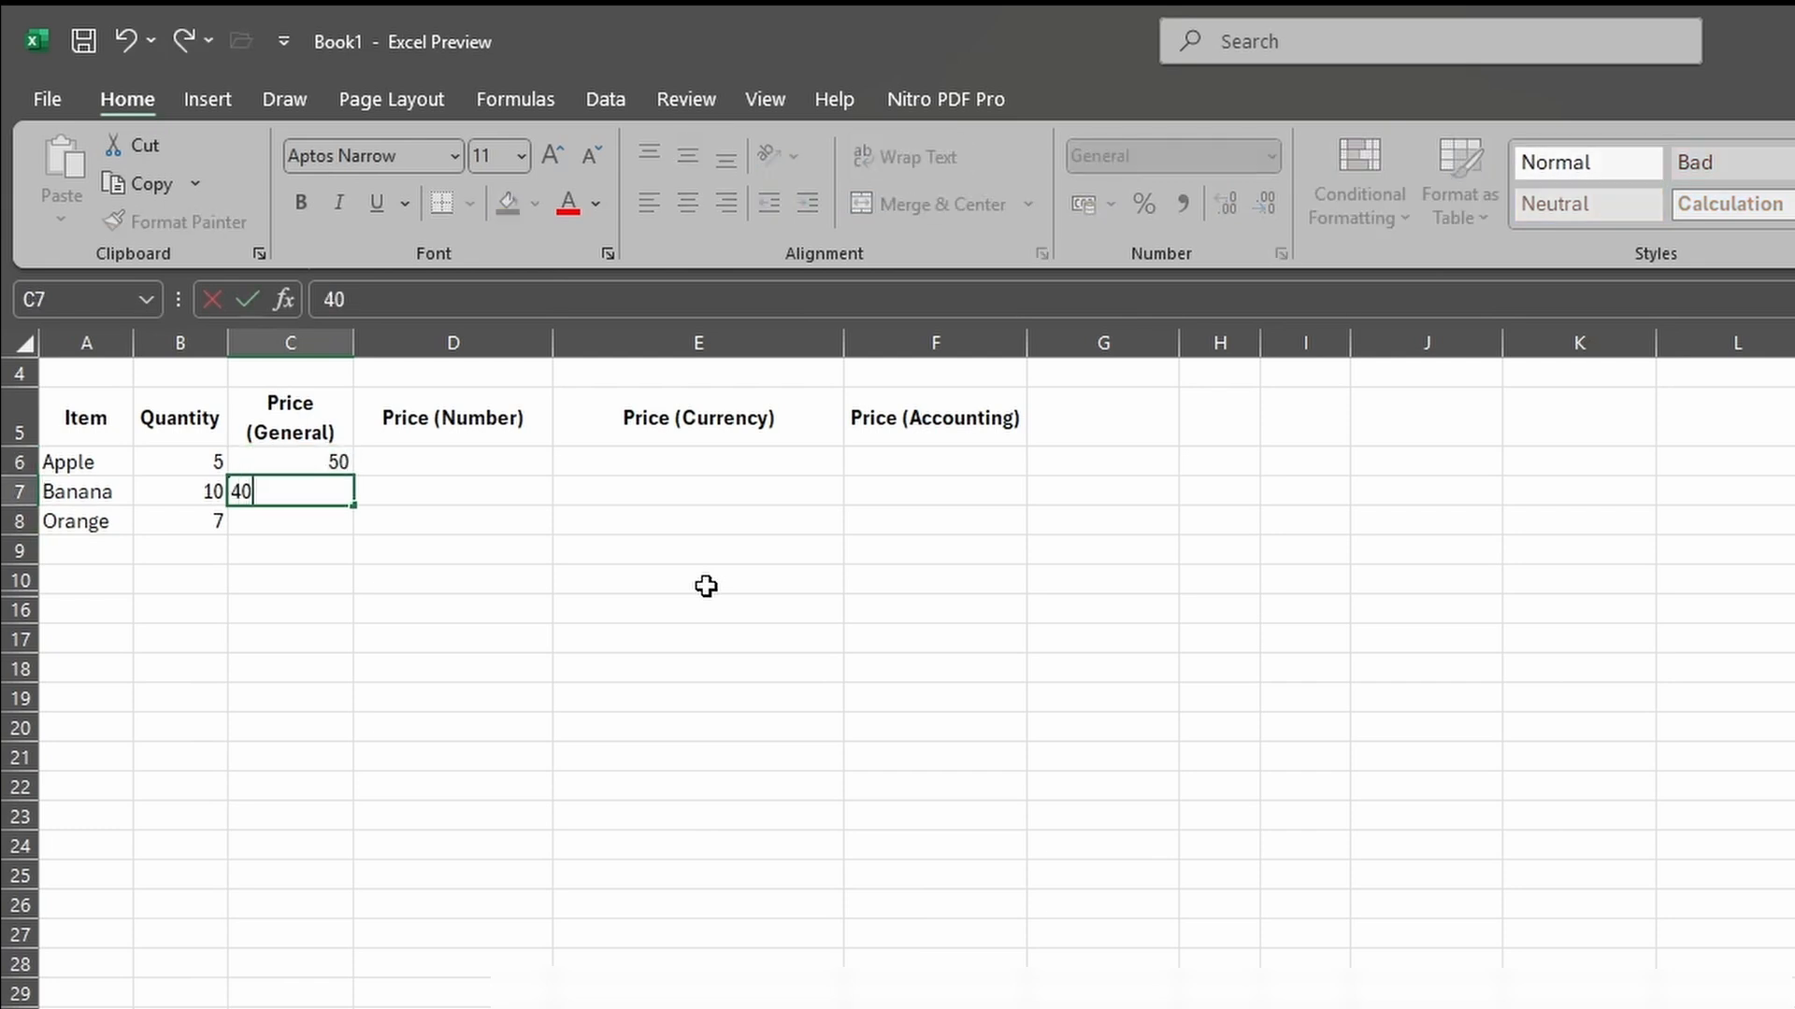
key(Return)
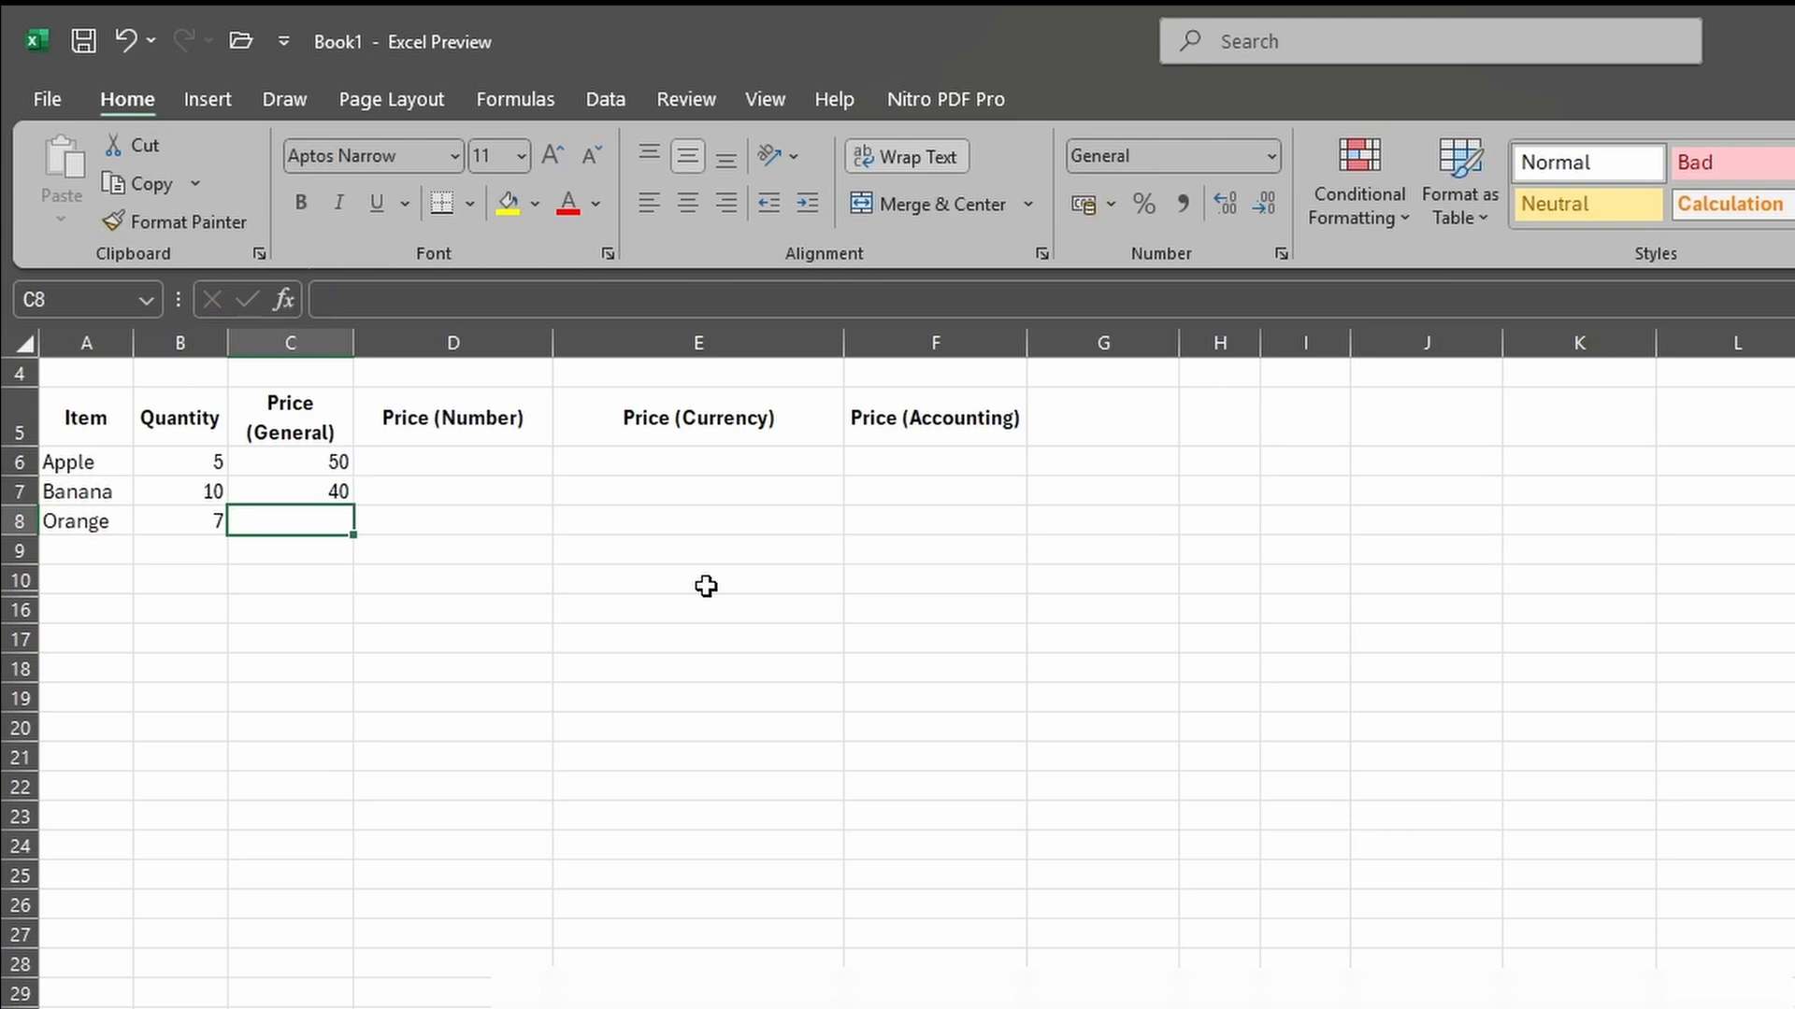
text(70)
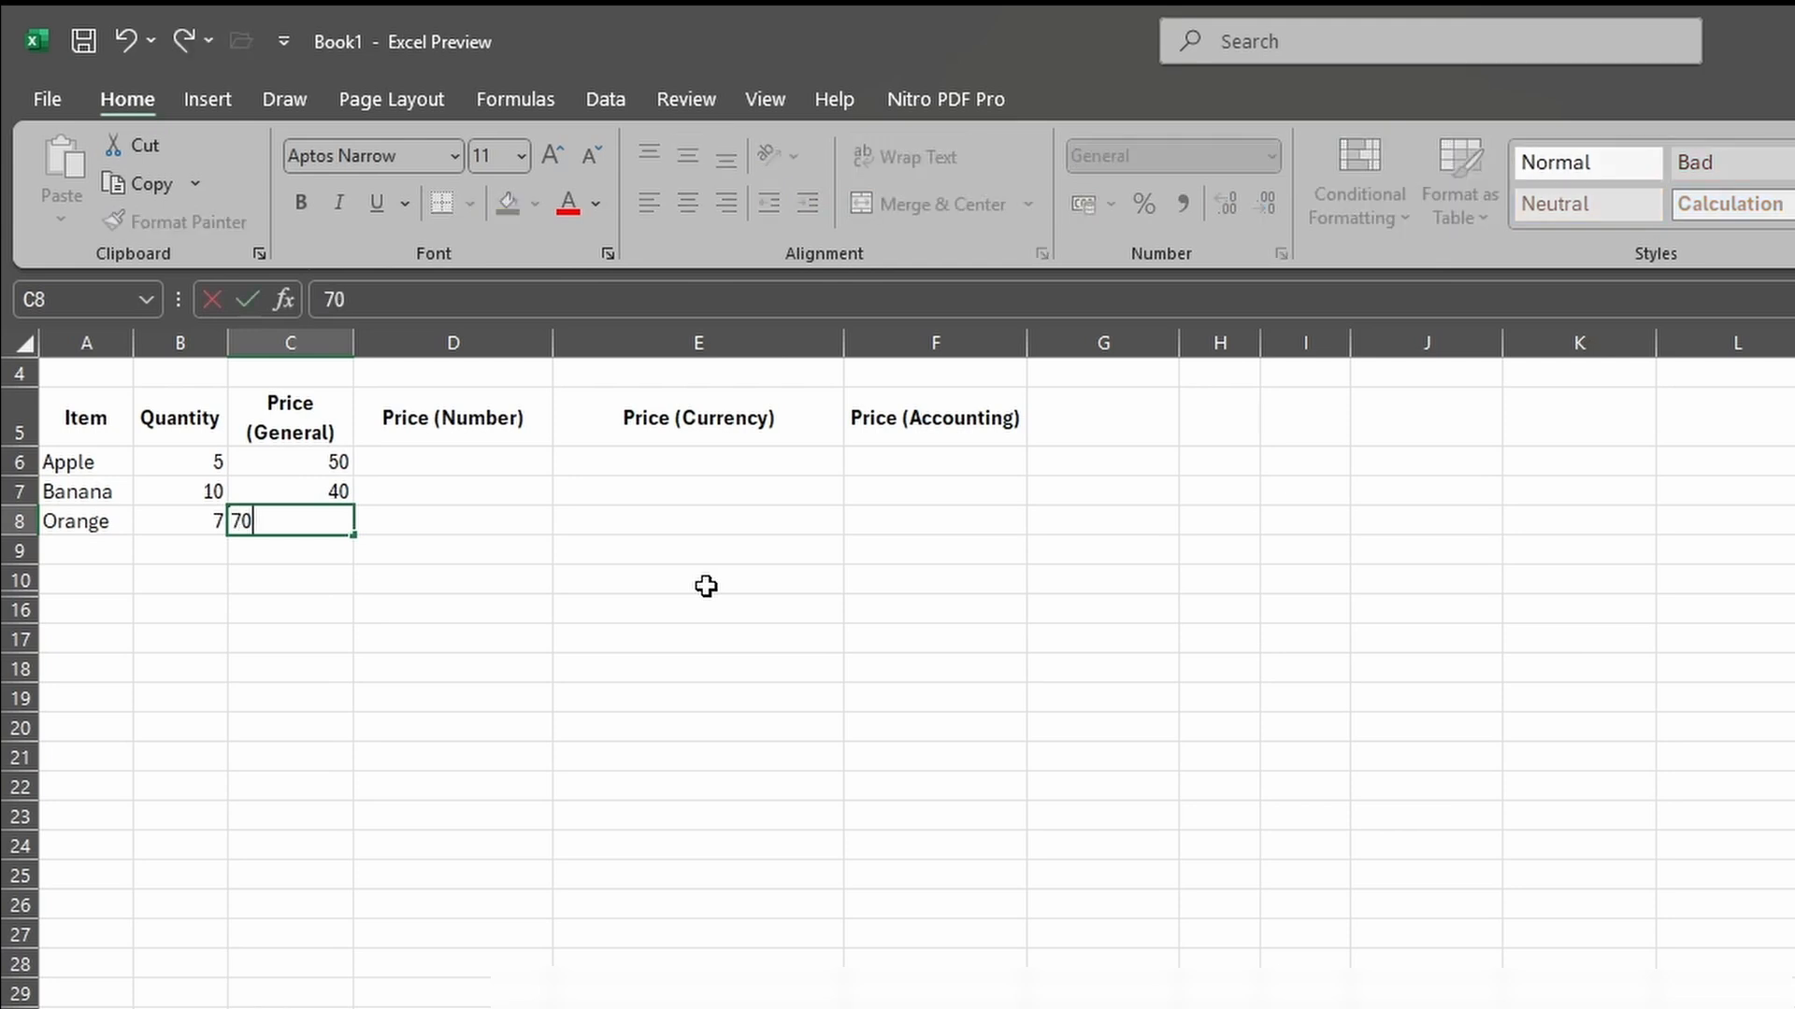
key(Return)
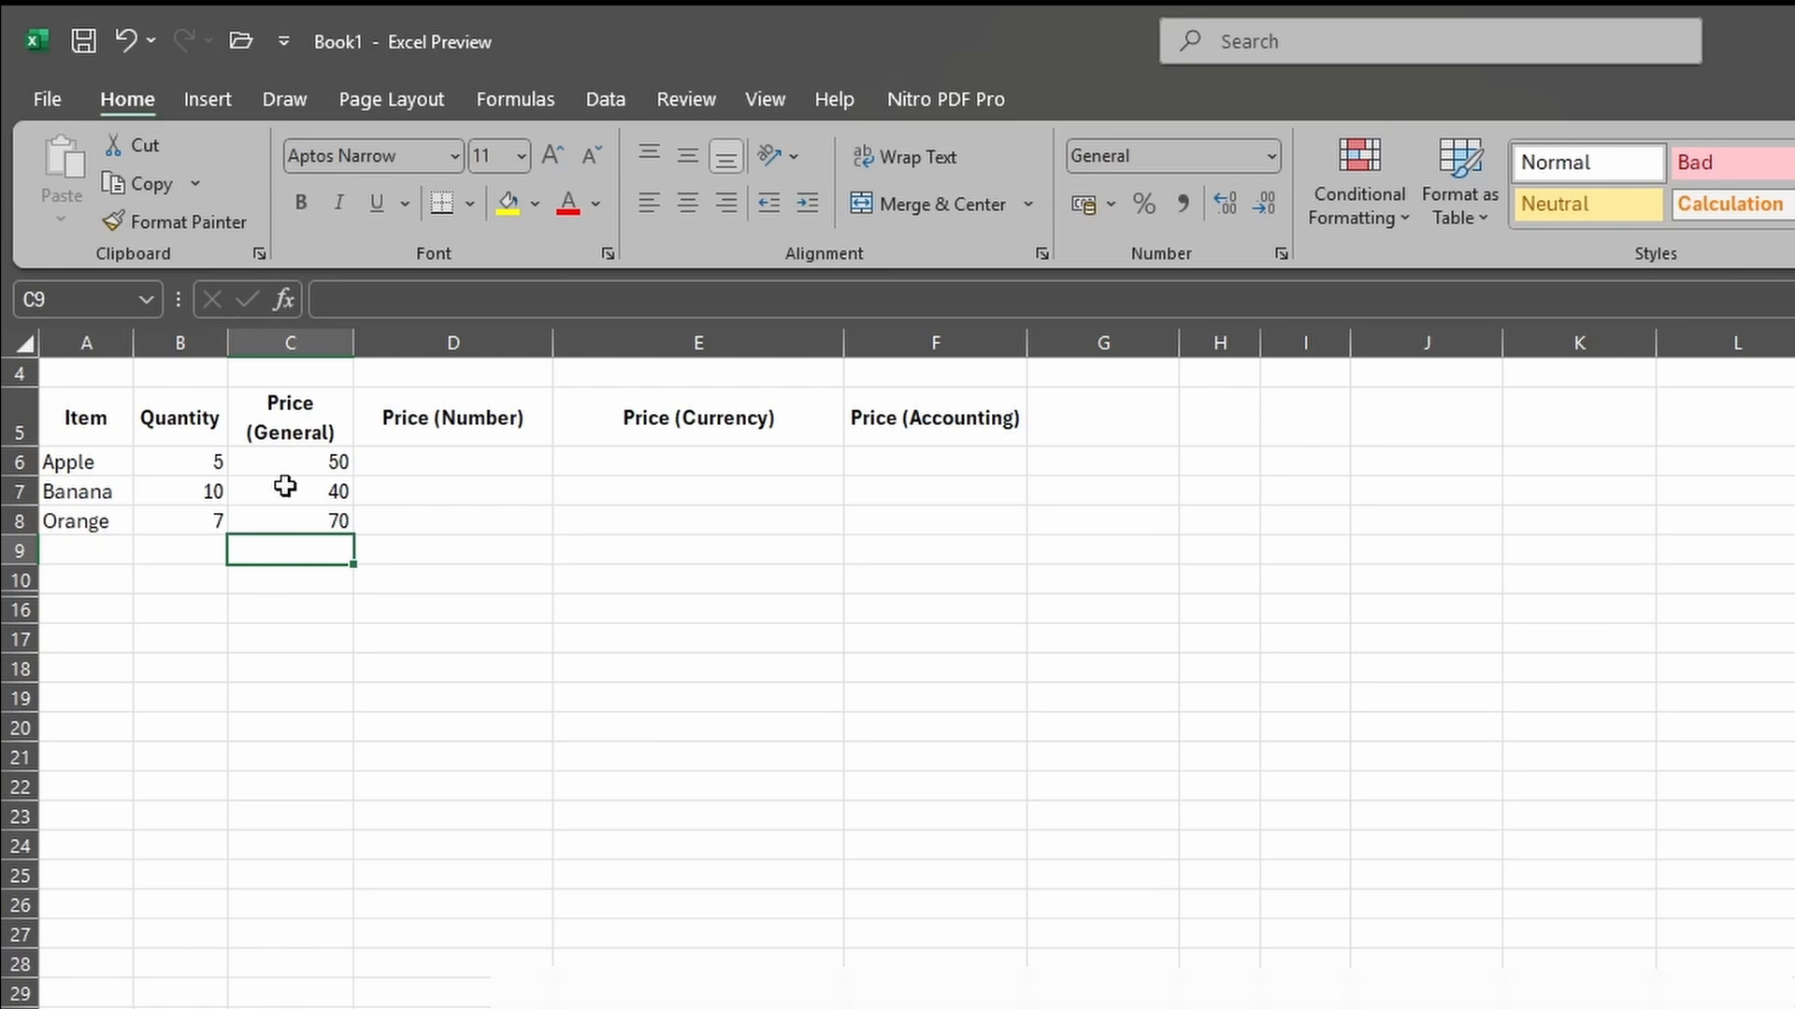
drag(301, 470, 312, 520)
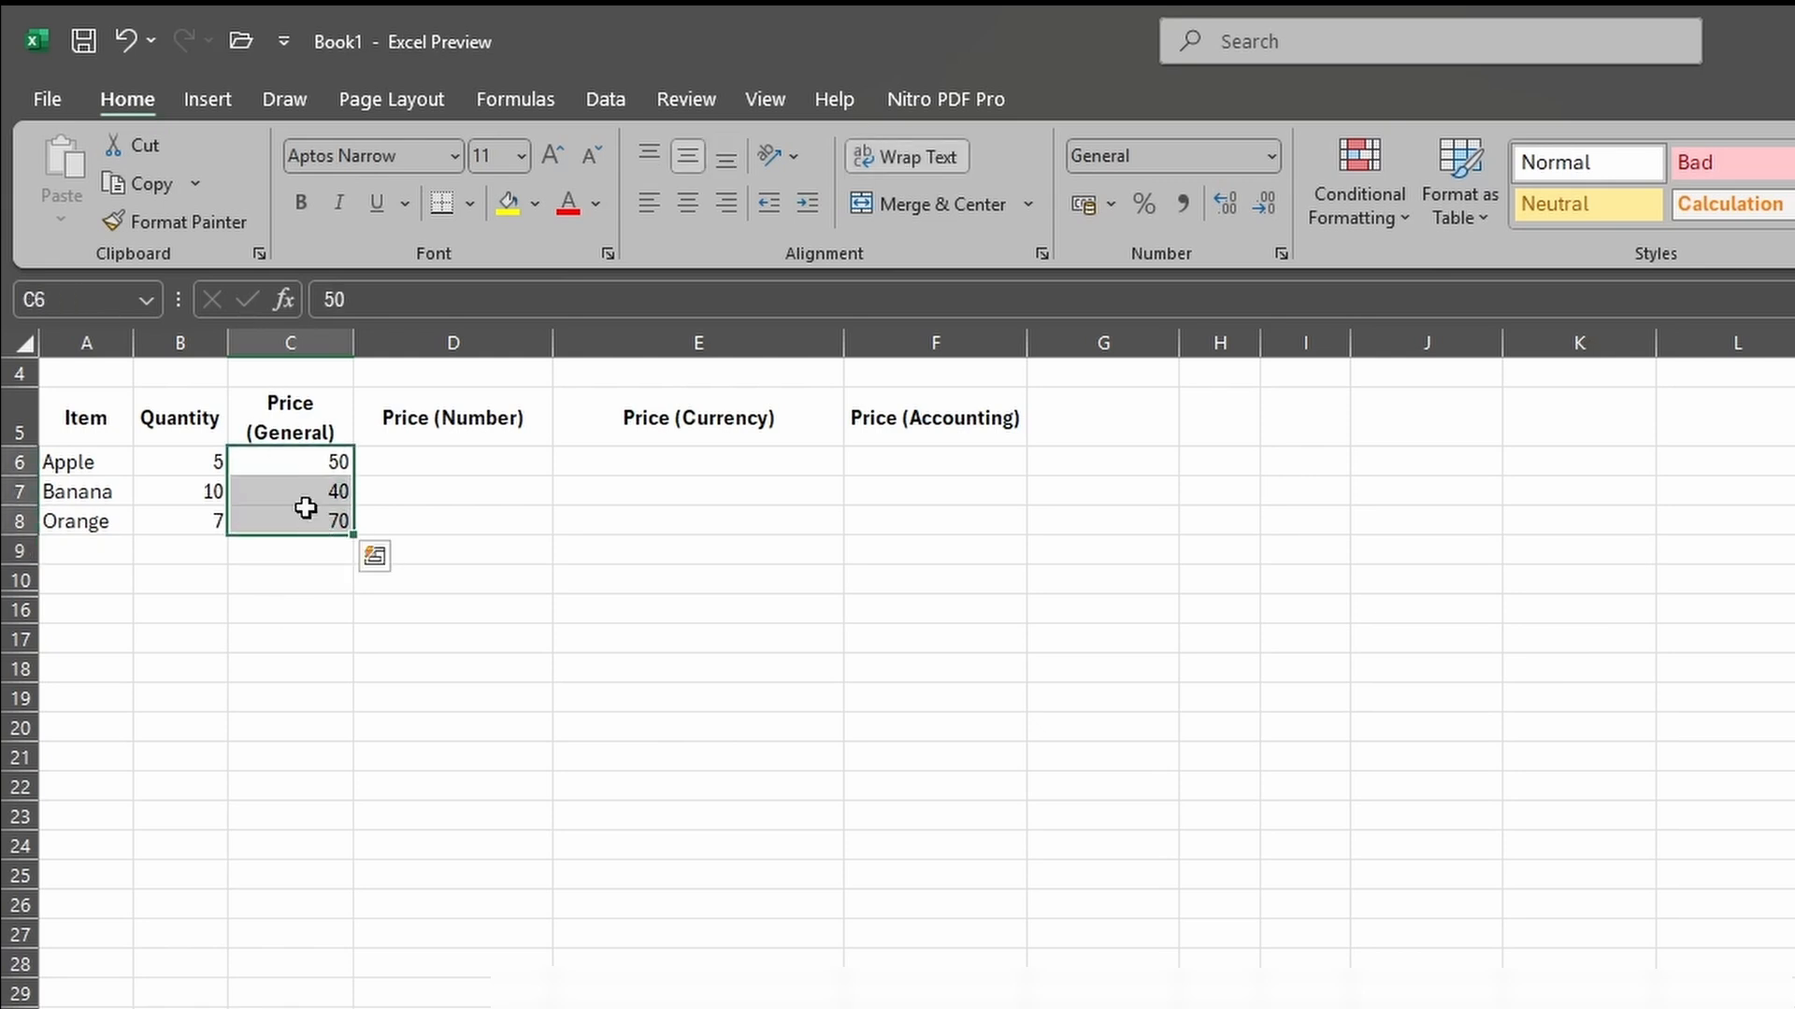
click(288, 464)
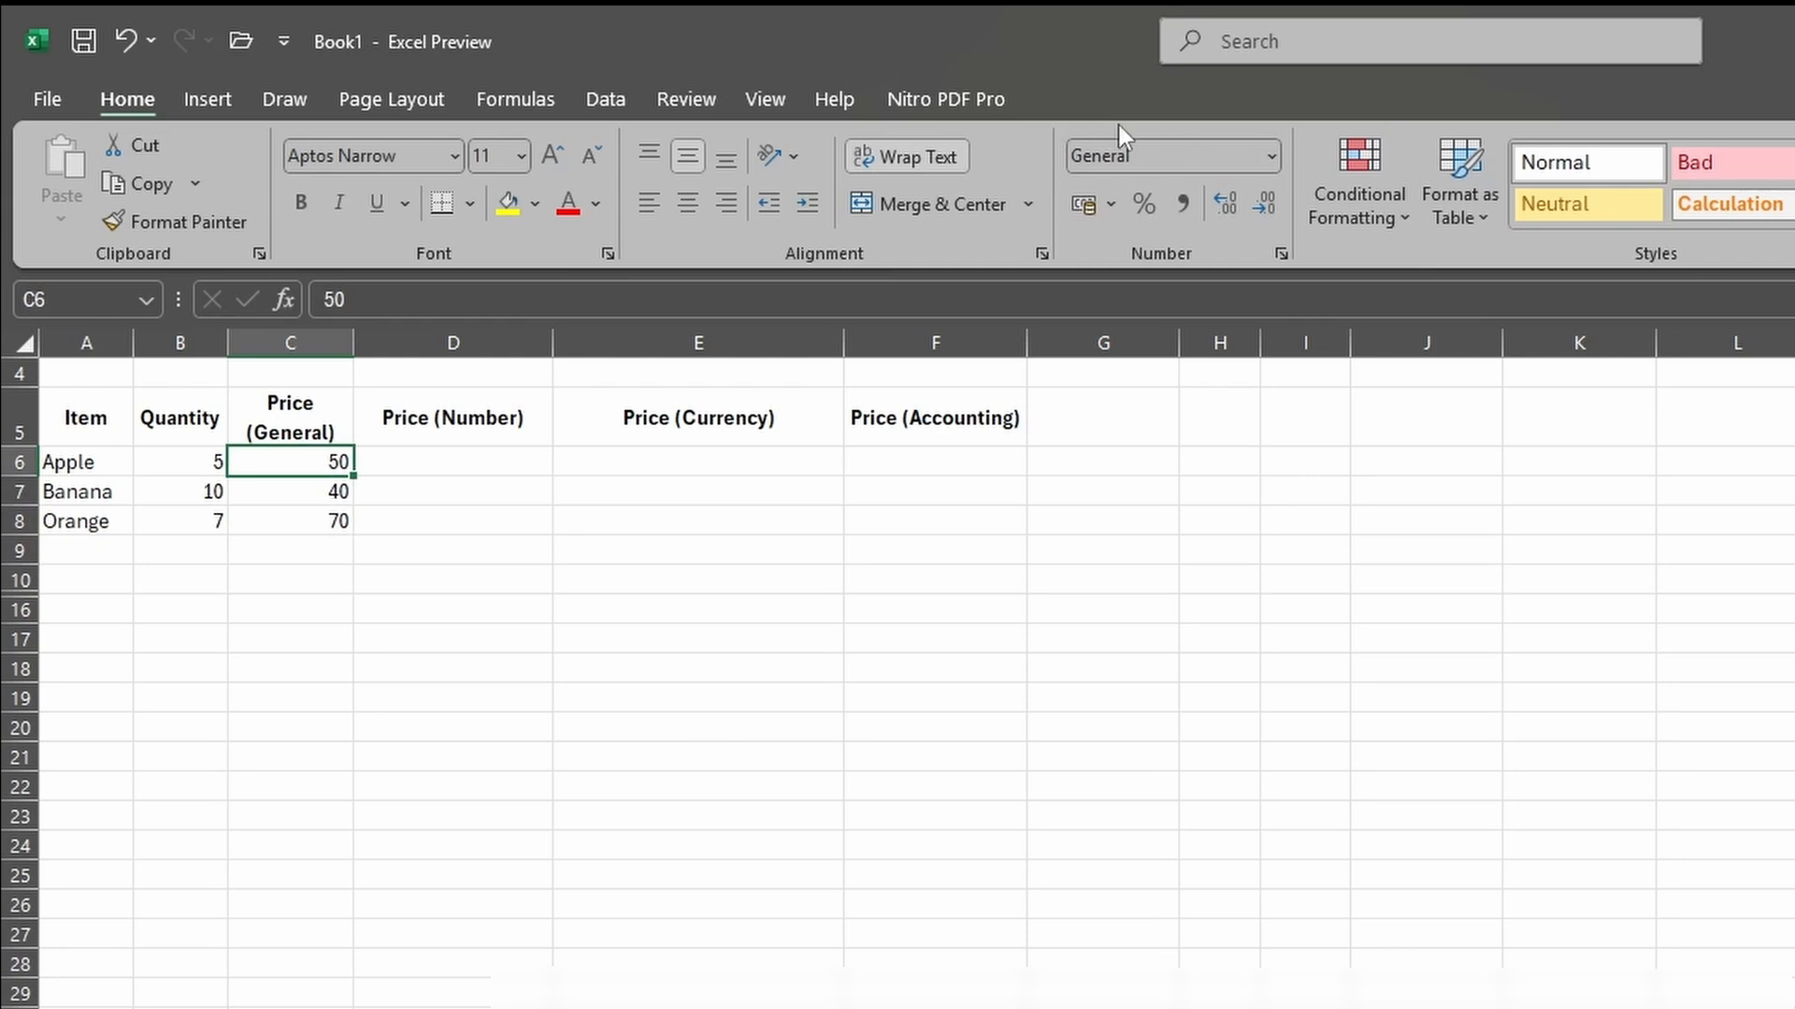
click(292, 489)
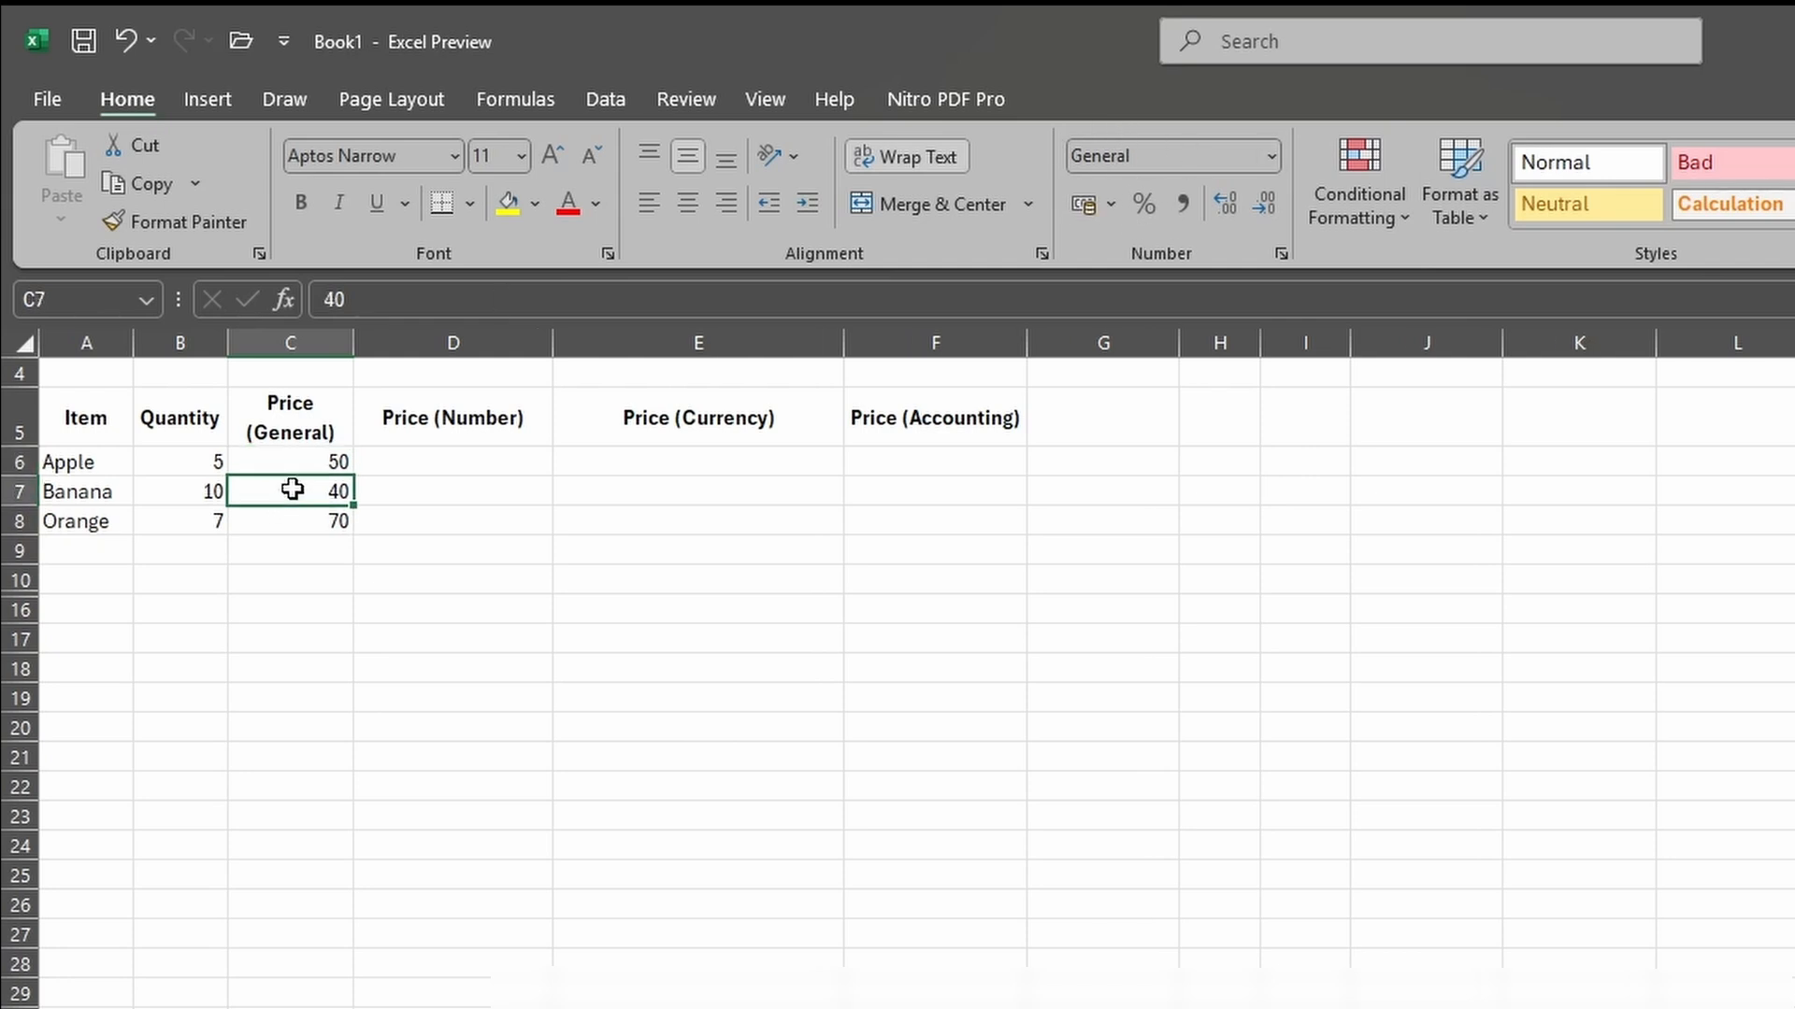
click(327, 526)
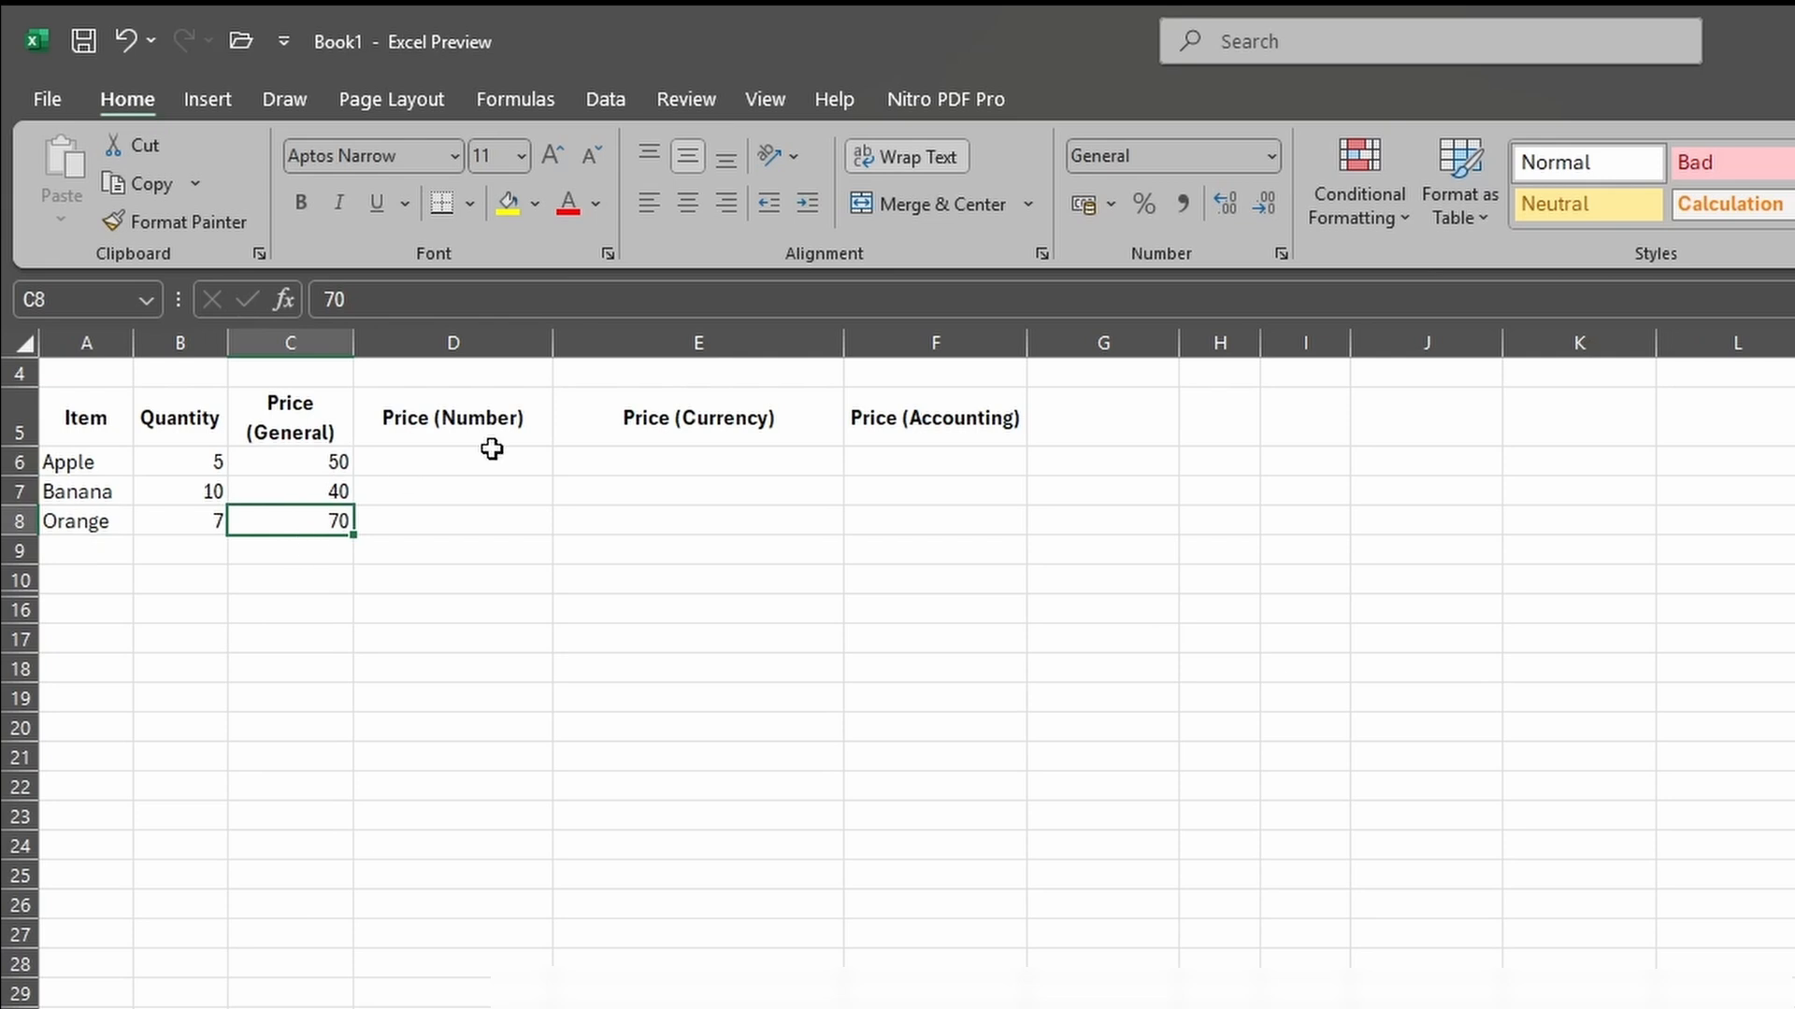
Step: Set the number format of the empty Price (Number) cells D6:D8 to General
click(468, 428)
click(474, 478)
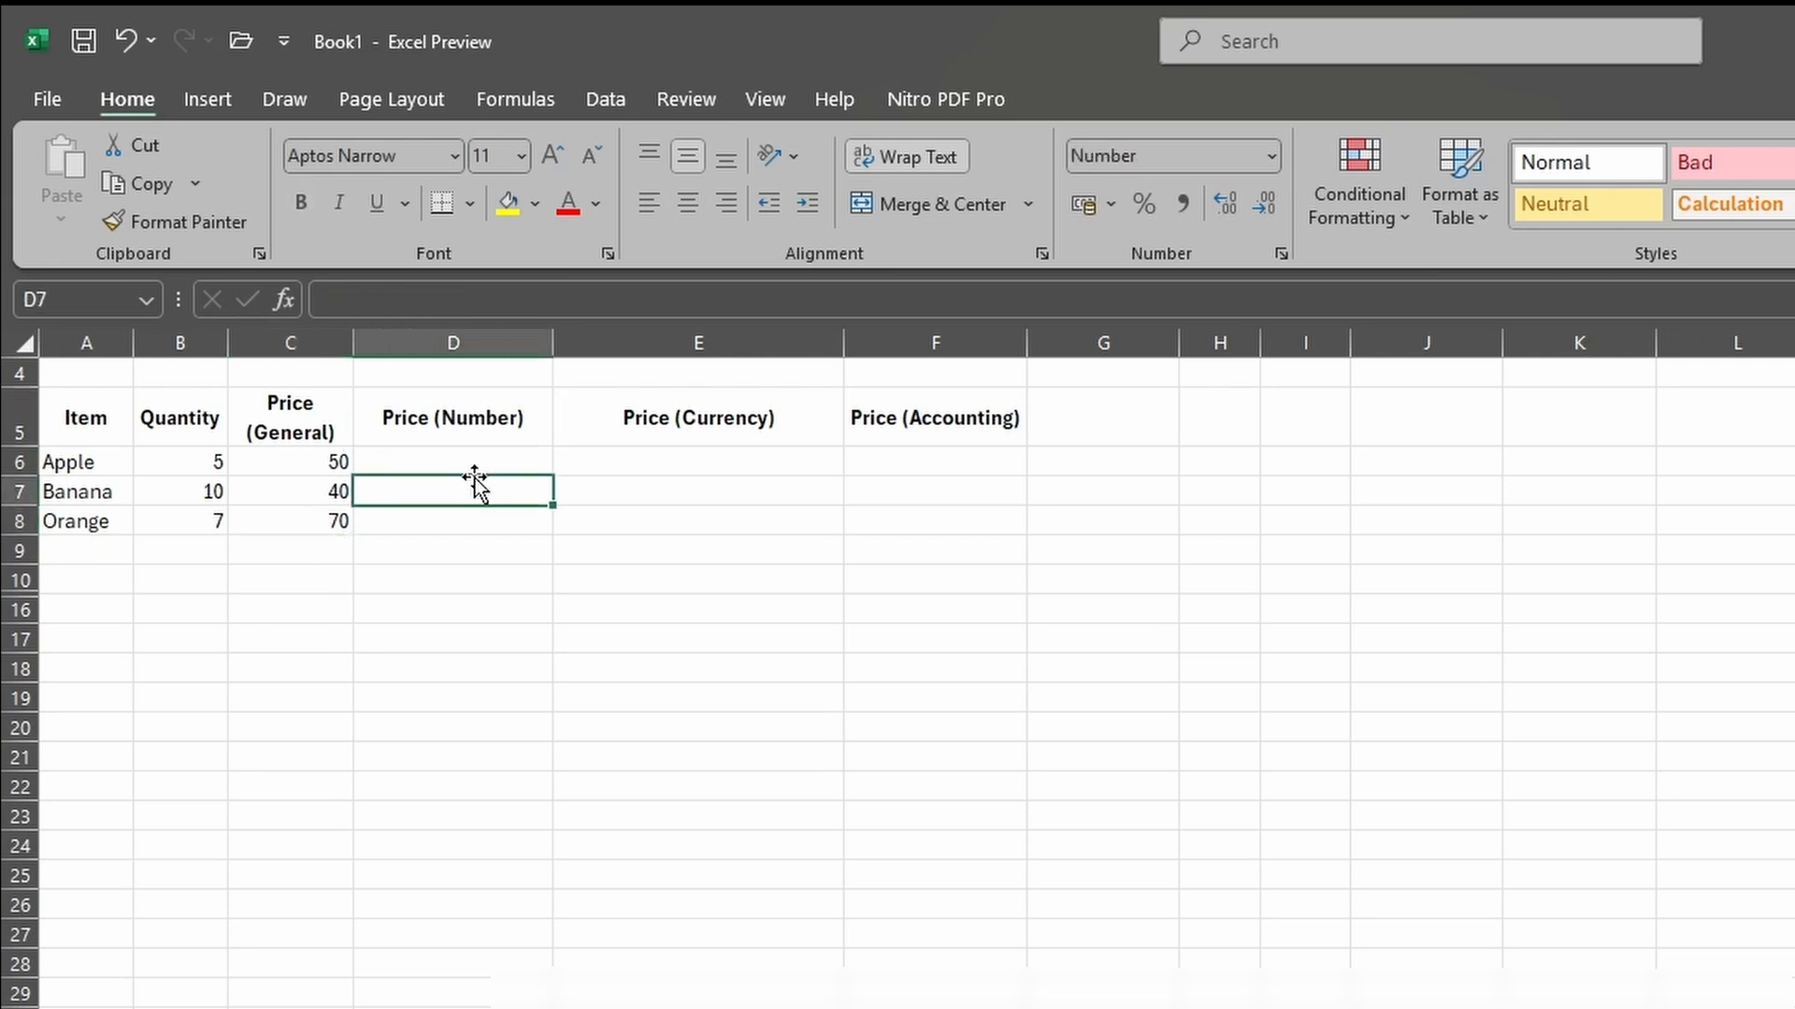
click(453, 461)
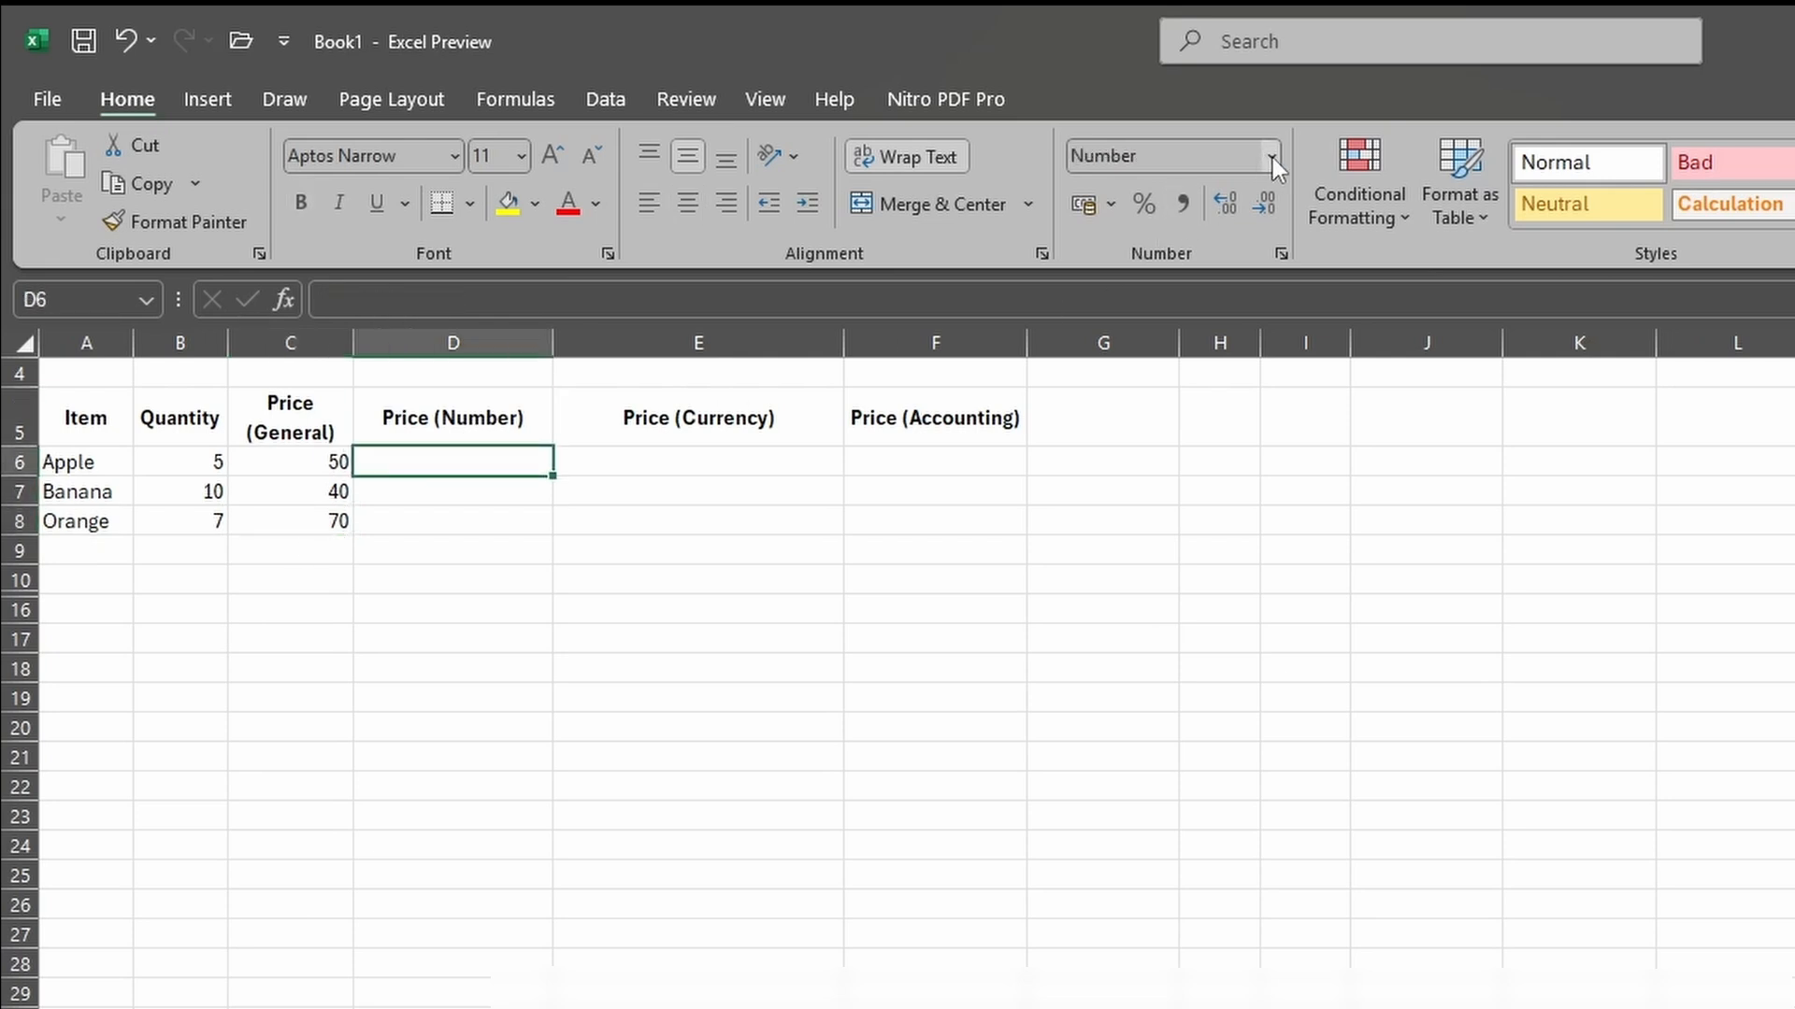
drag(485, 459, 473, 521)
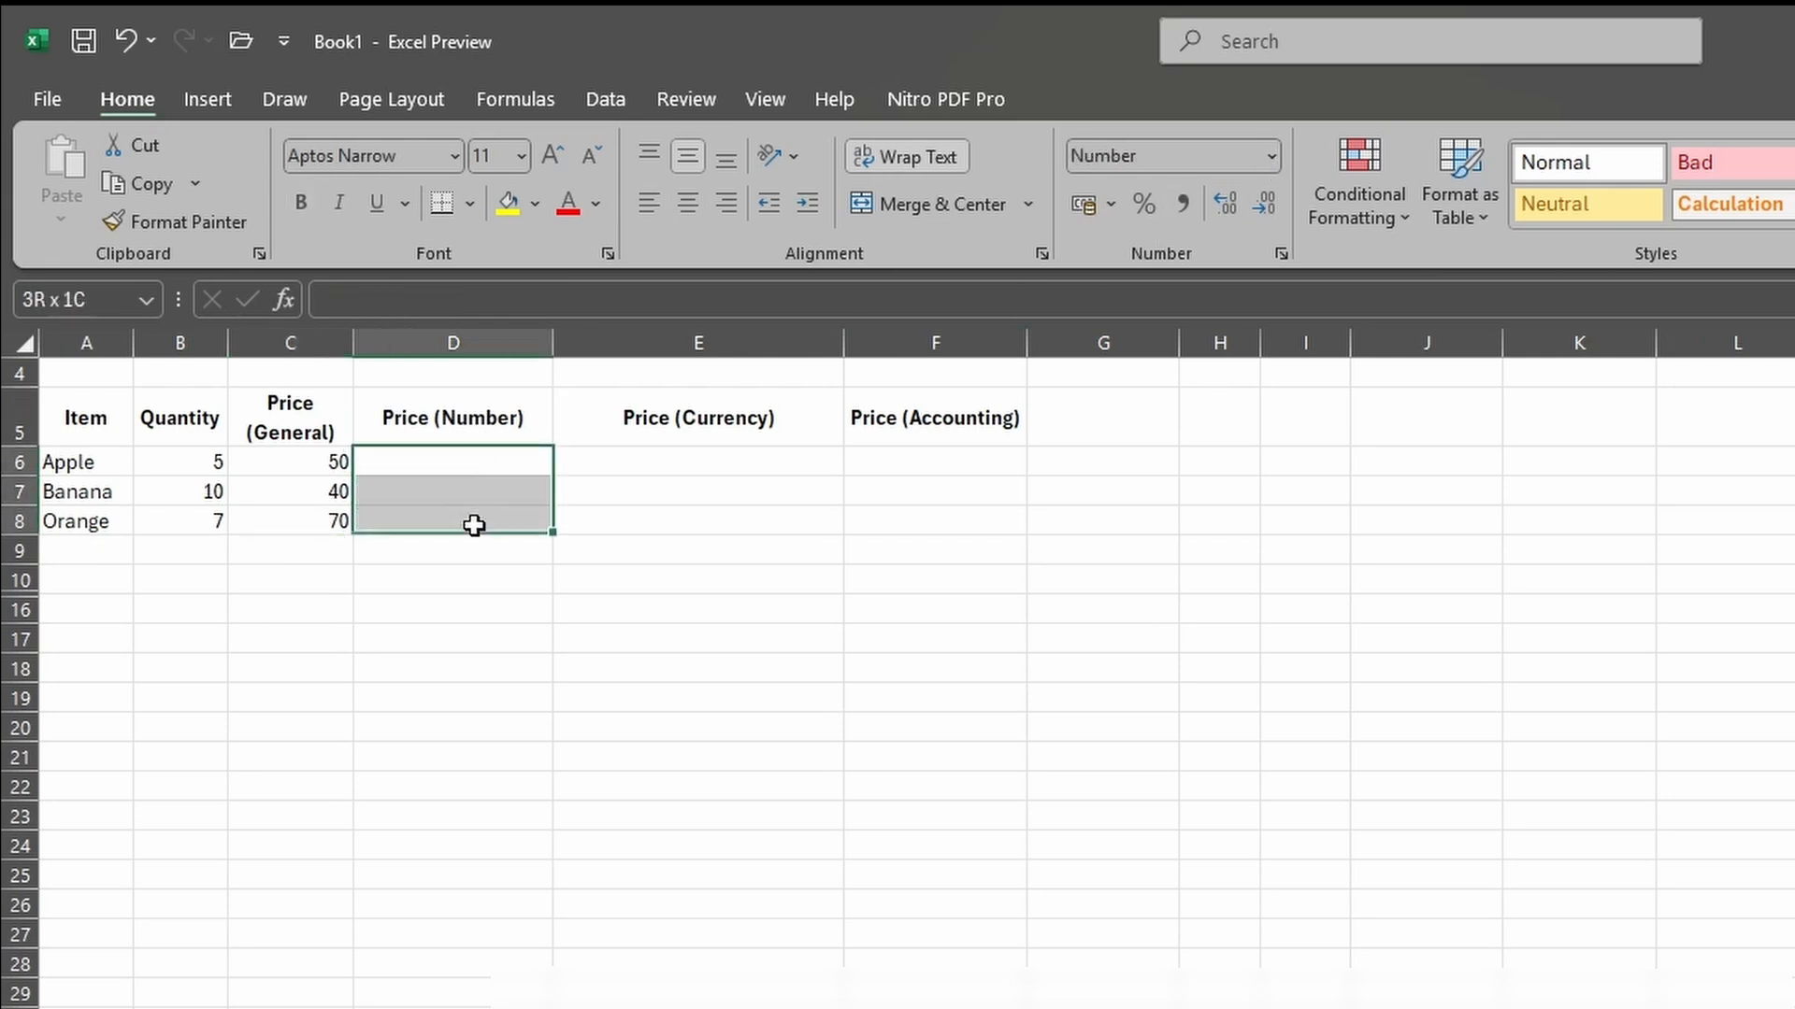
click(1268, 157)
click(1238, 209)
click(617, 603)
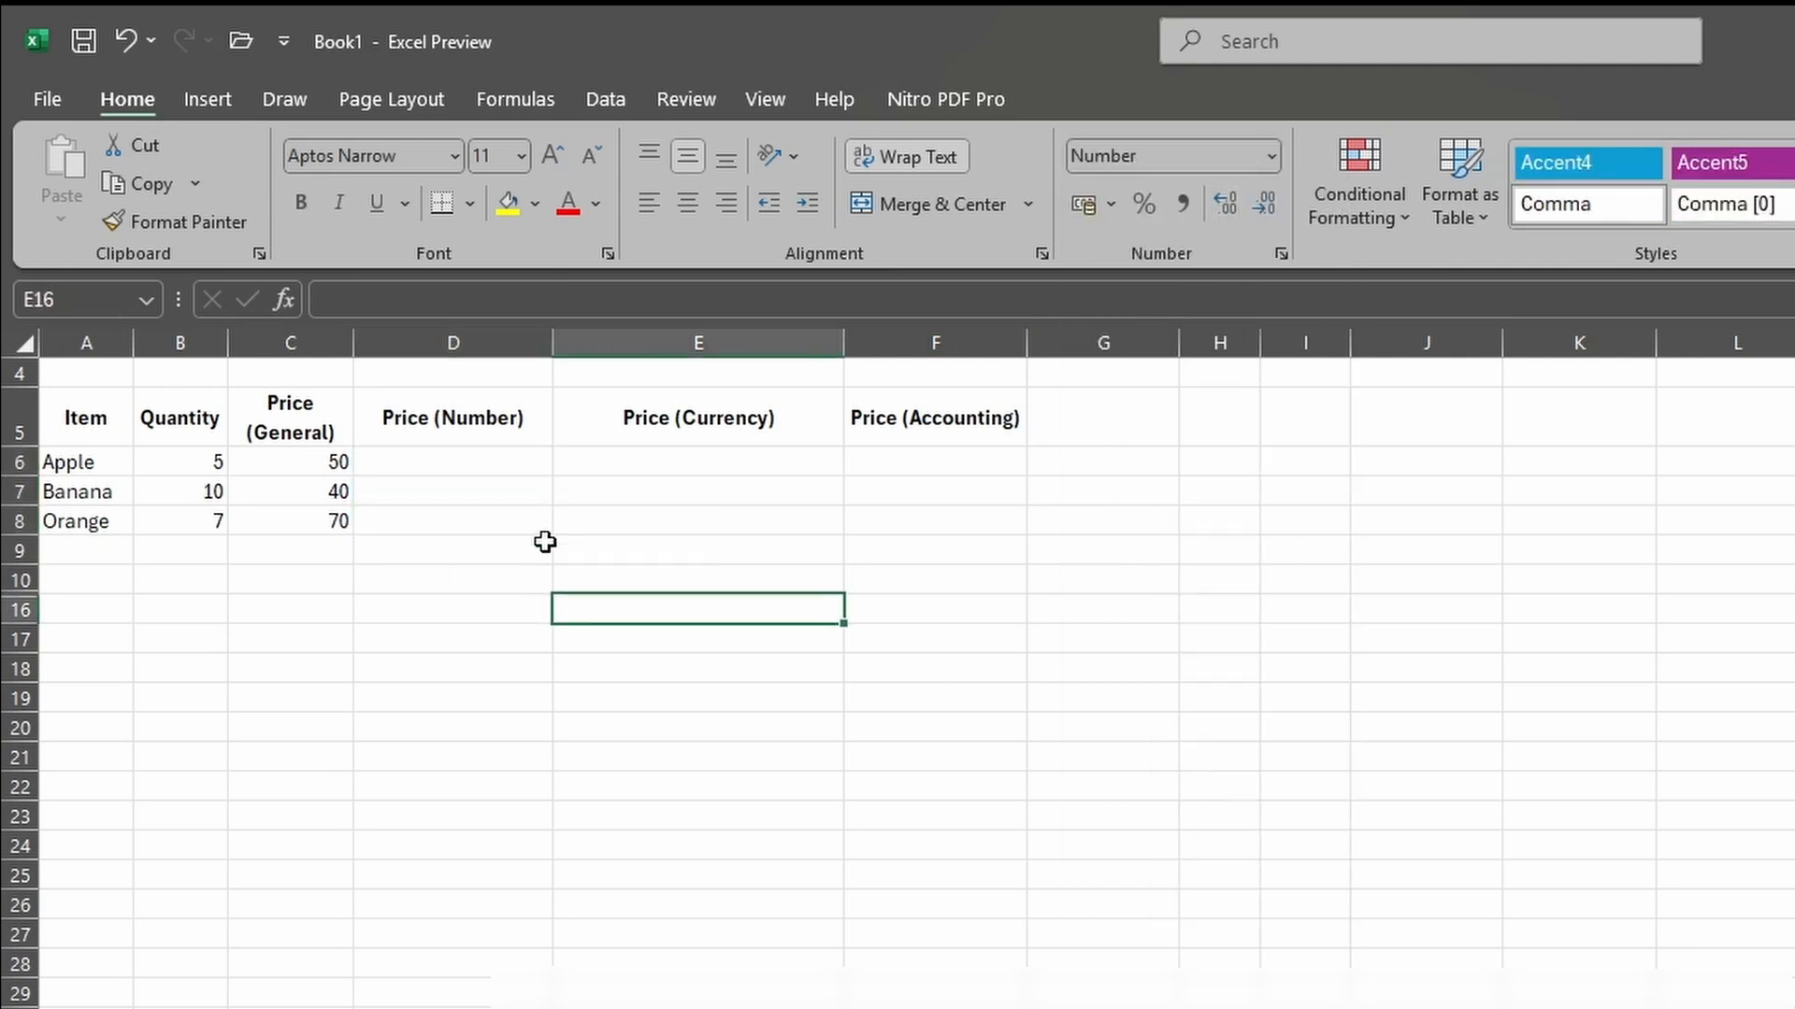
Step: Copy the three prices from C6:C8 into the Price (Number) column, starting at D6
click(453, 462)
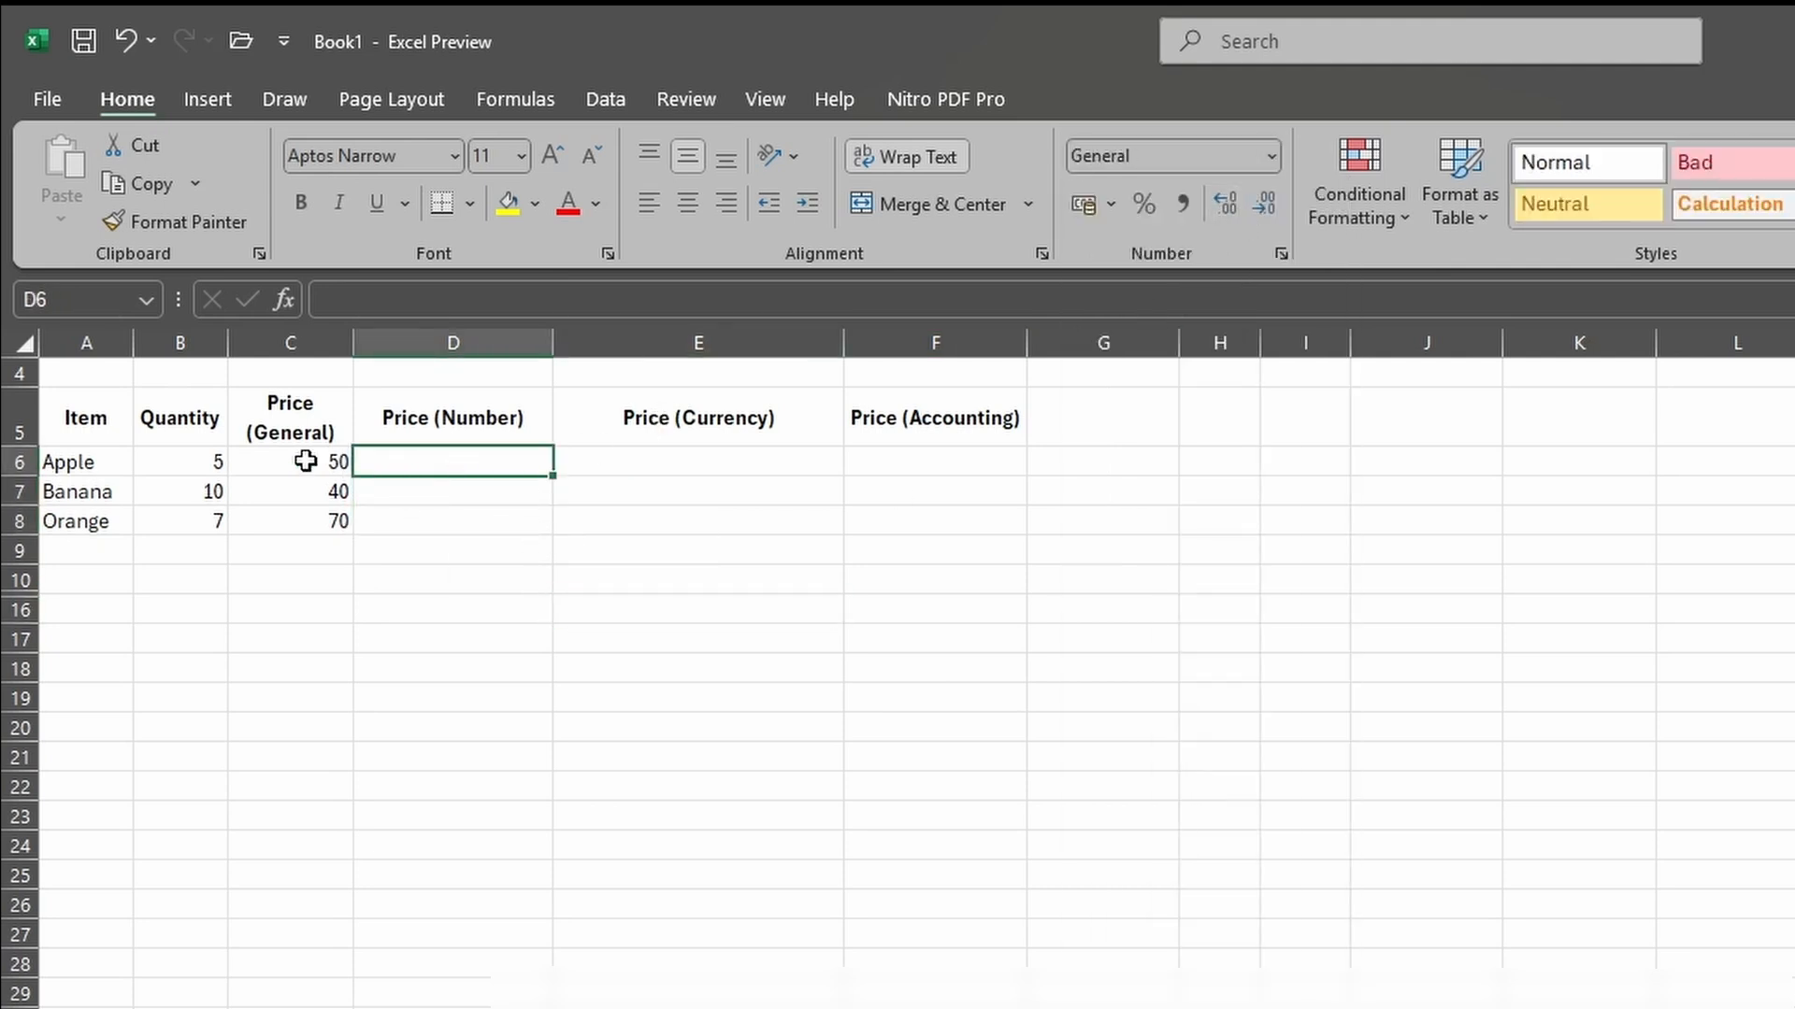
drag(306, 461, 301, 517)
key(ctrl+c)
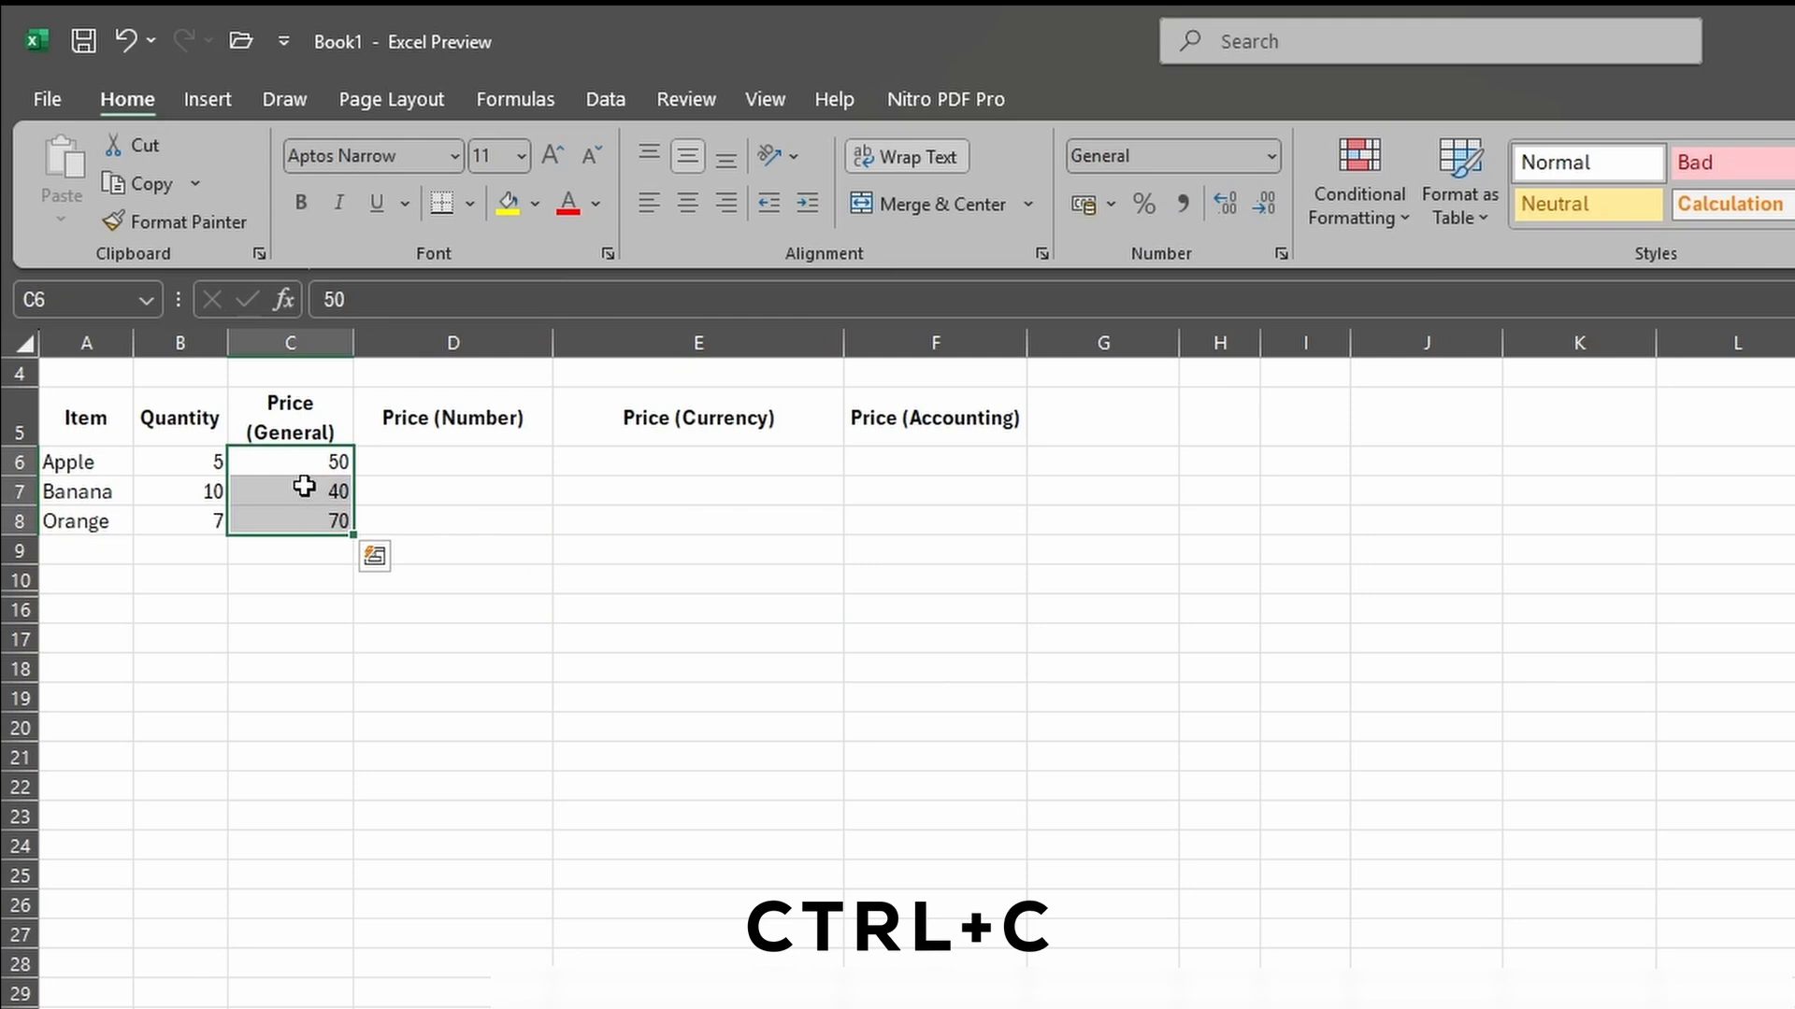
click(488, 455)
key(ctrl+v)
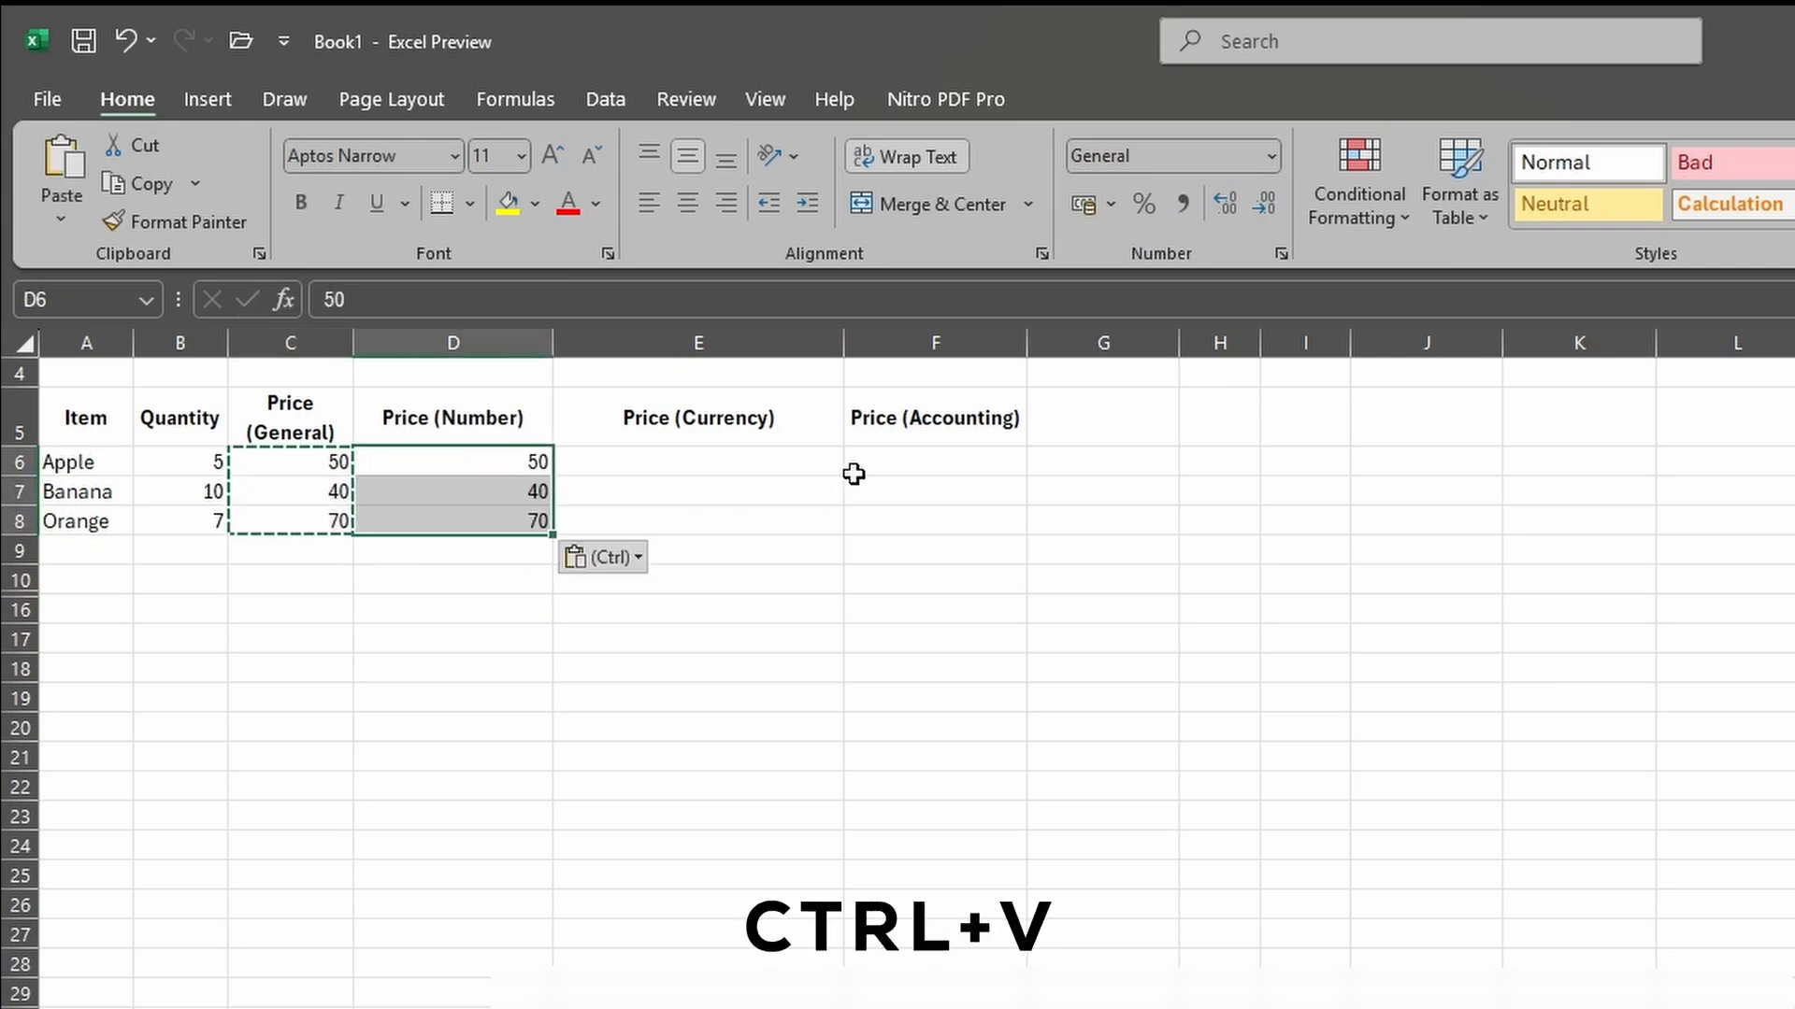
key(Escape)
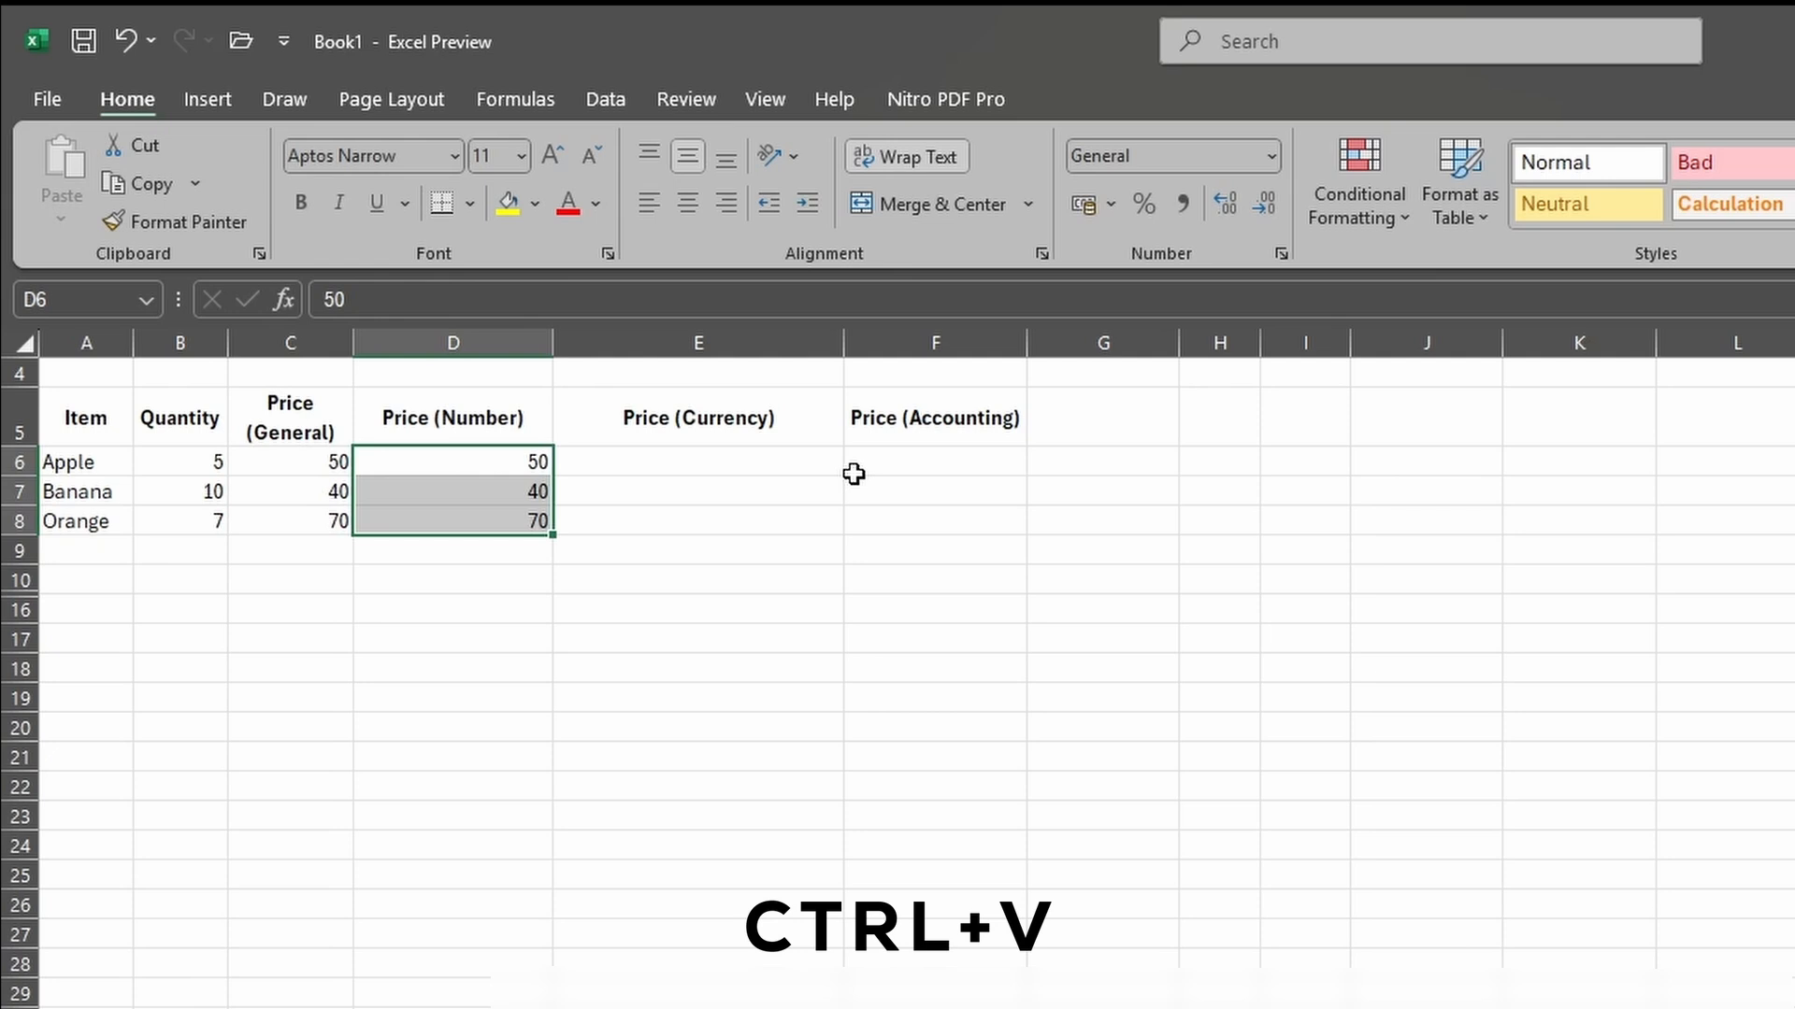
Step: Apply the Number format to the prices in D6:D8
drag(475, 467, 477, 510)
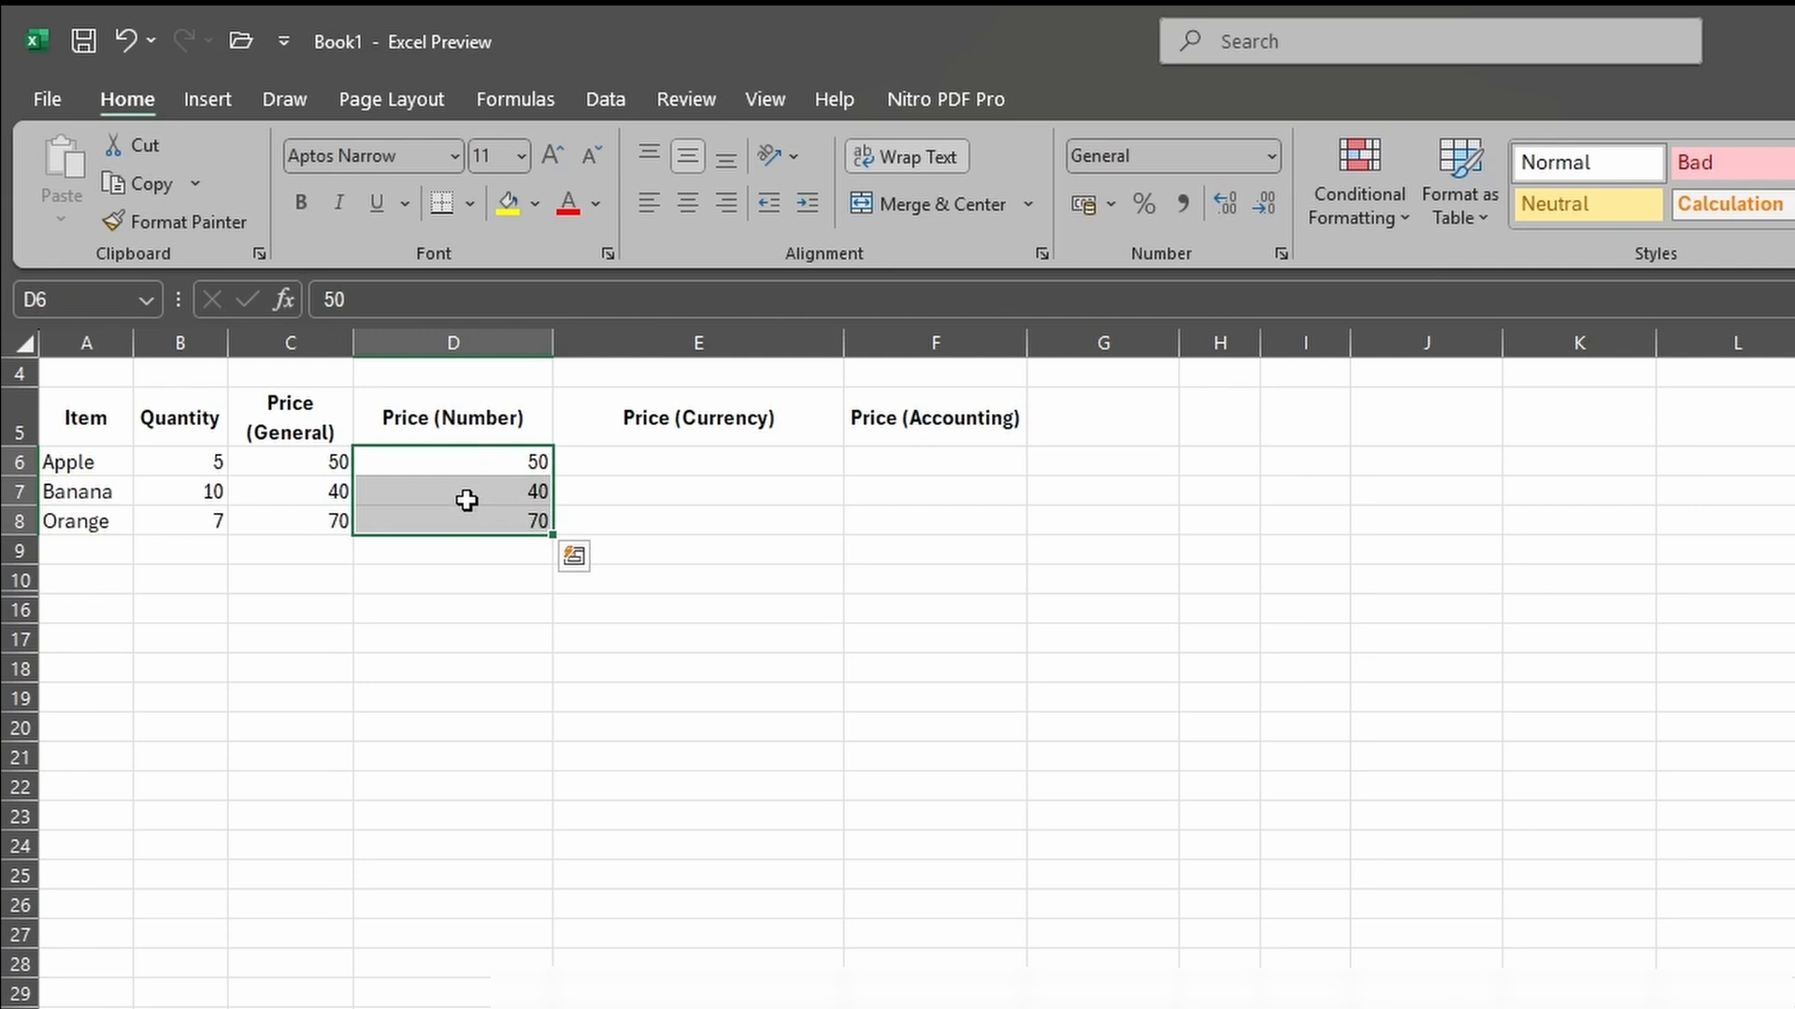
click(466, 501)
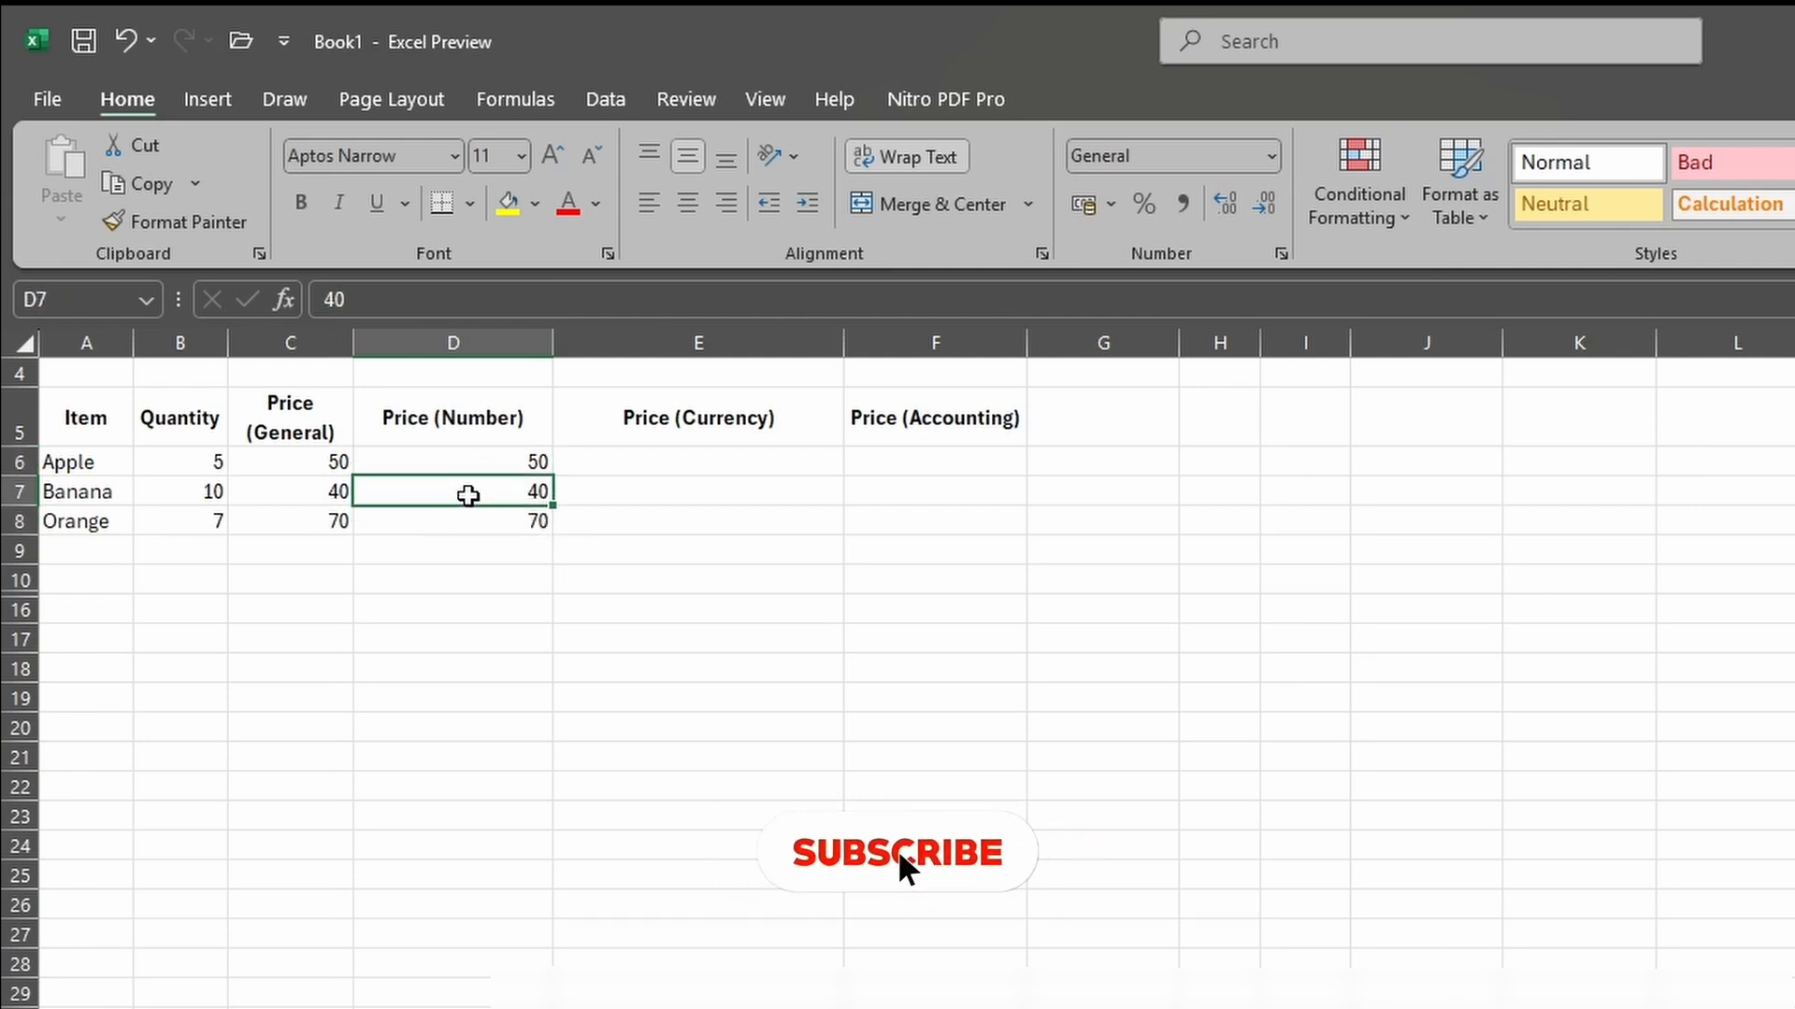
drag(480, 464, 479, 520)
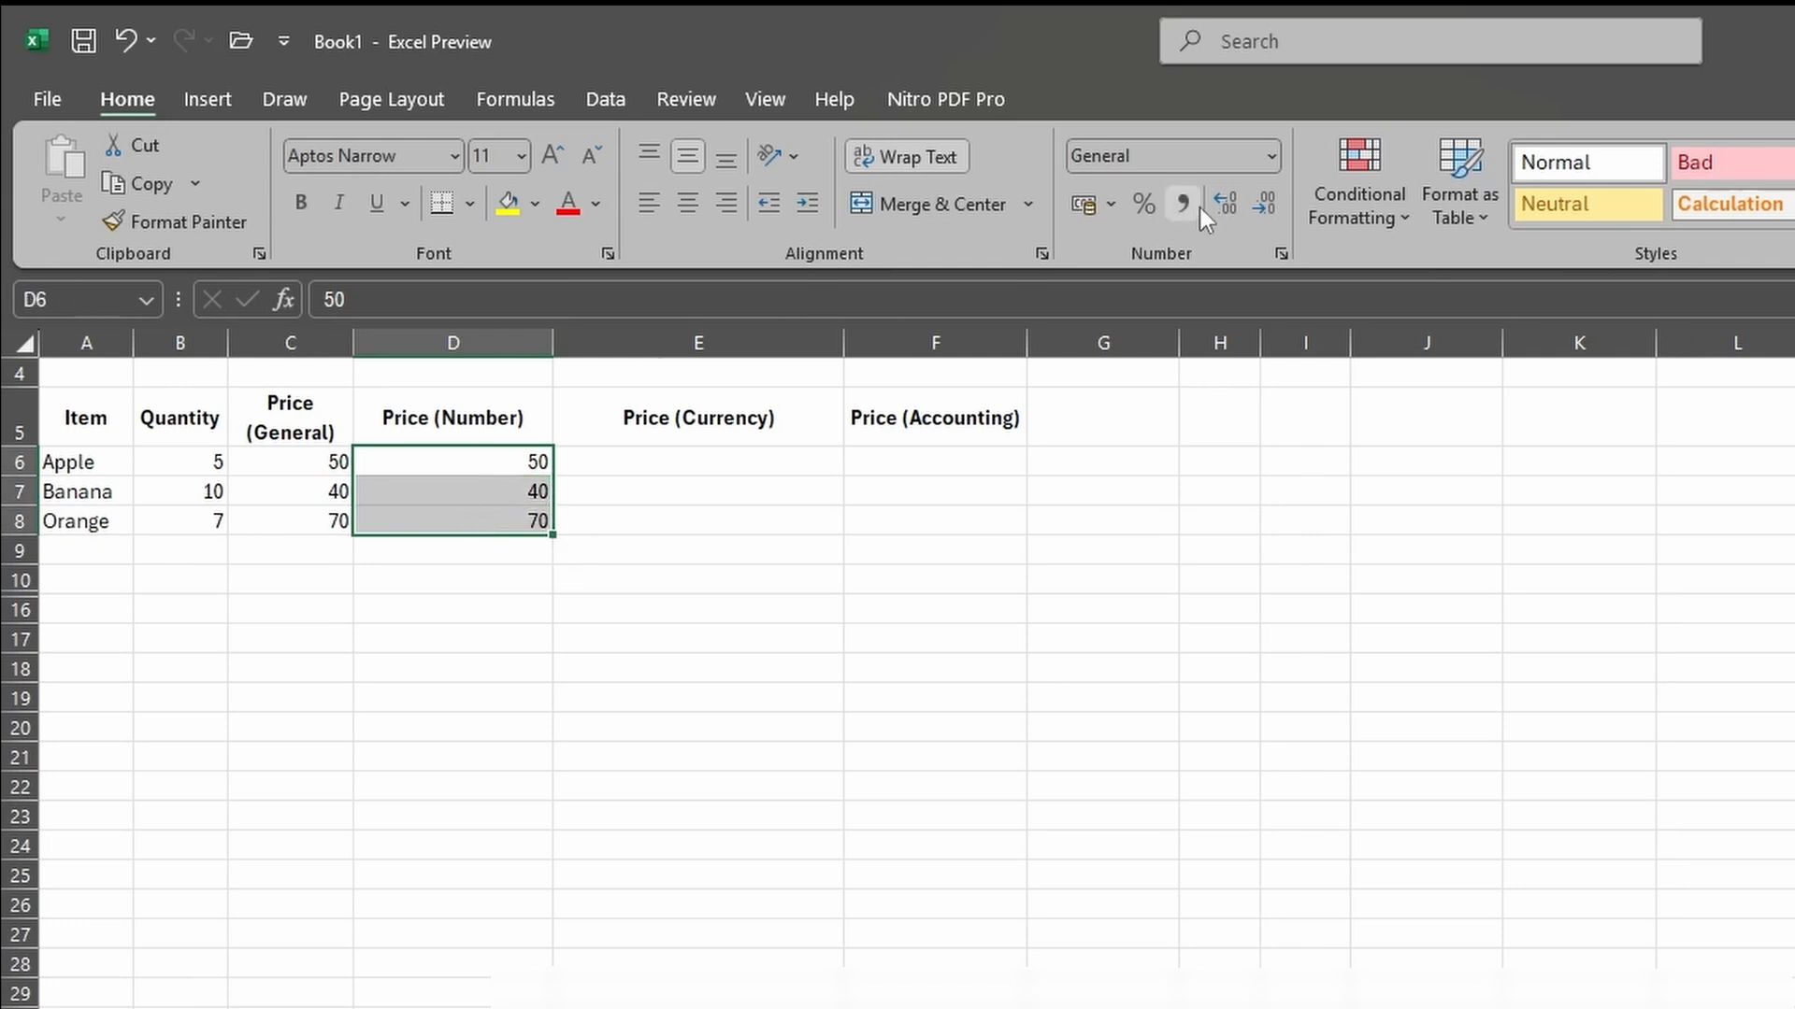
click(1271, 157)
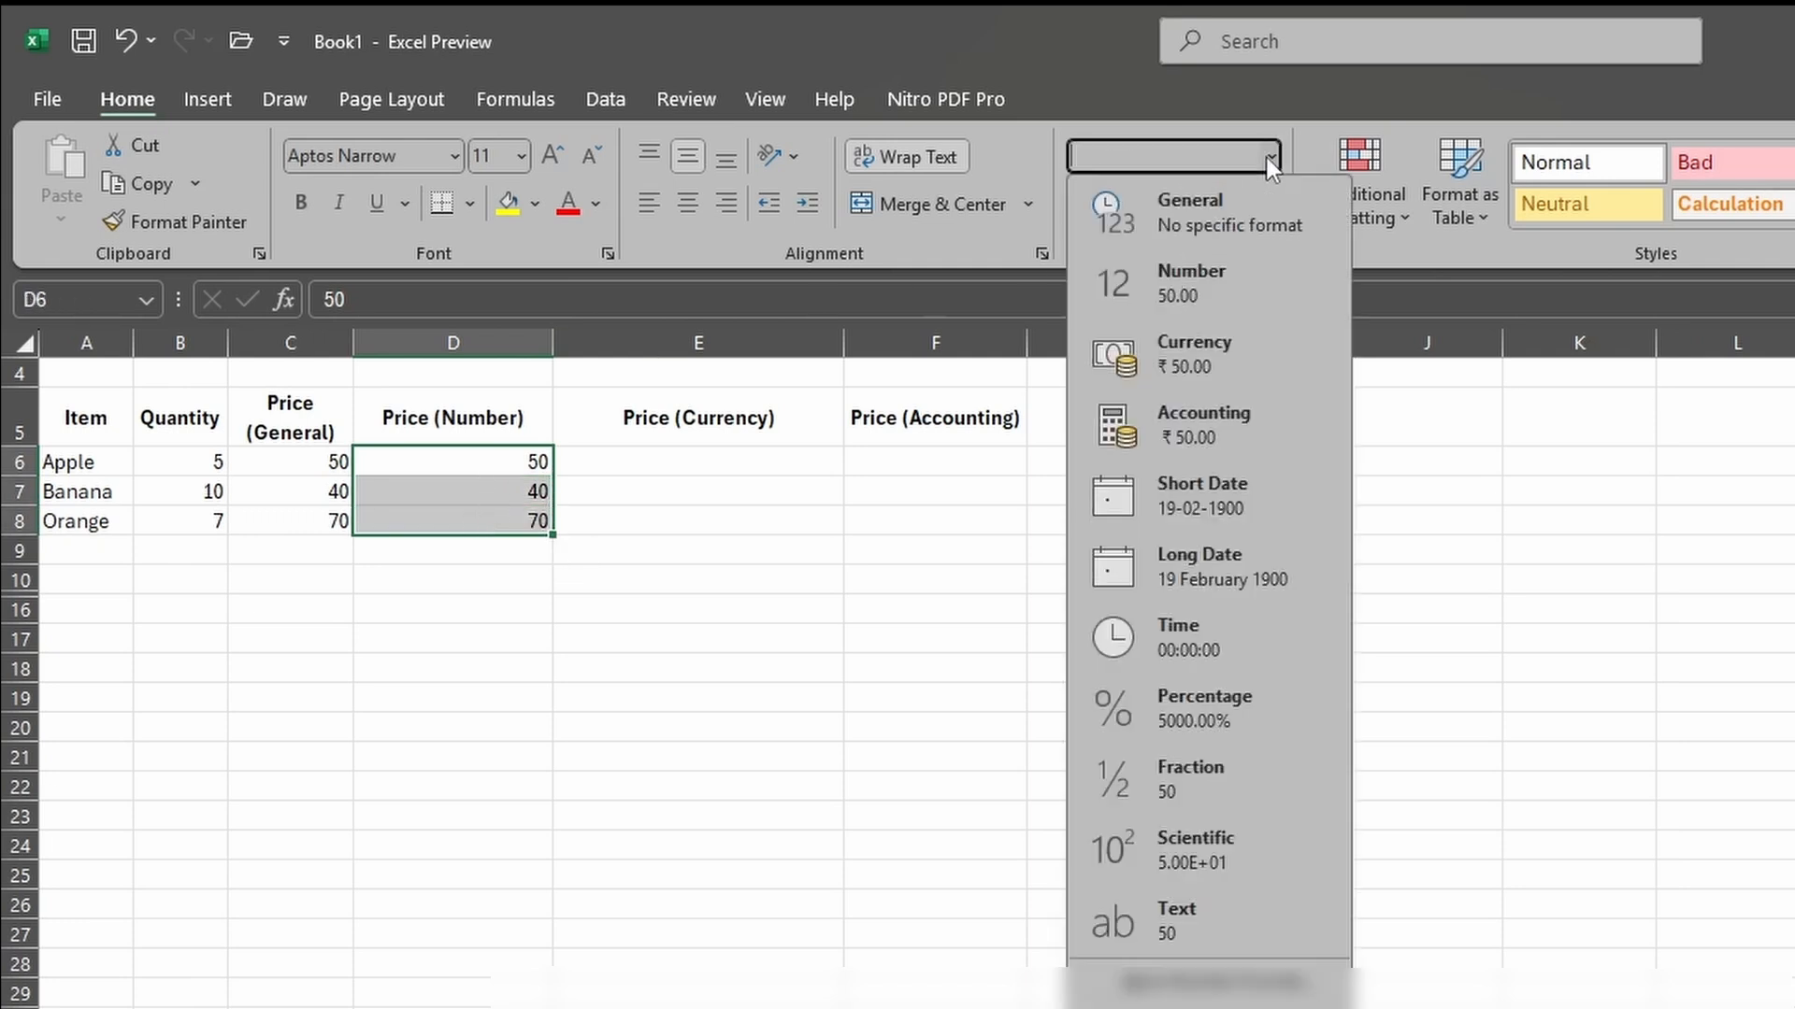
click(1244, 293)
click(458, 572)
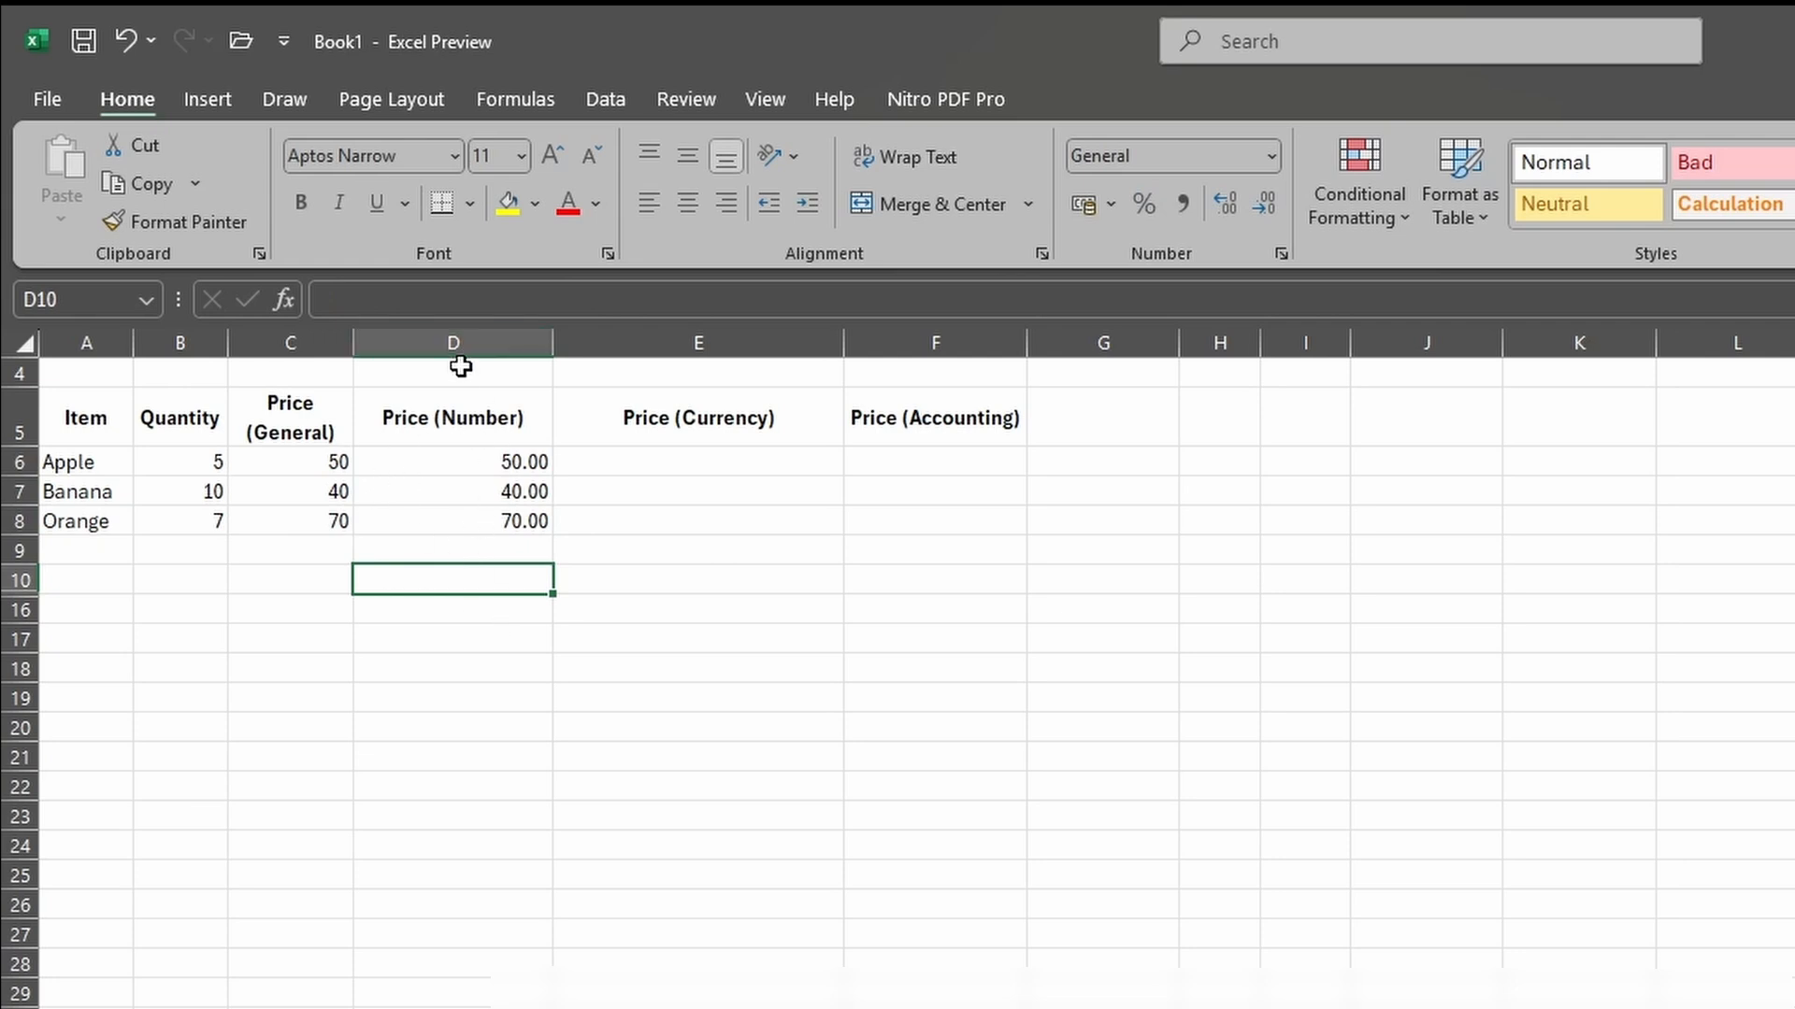
drag(501, 452, 458, 1008)
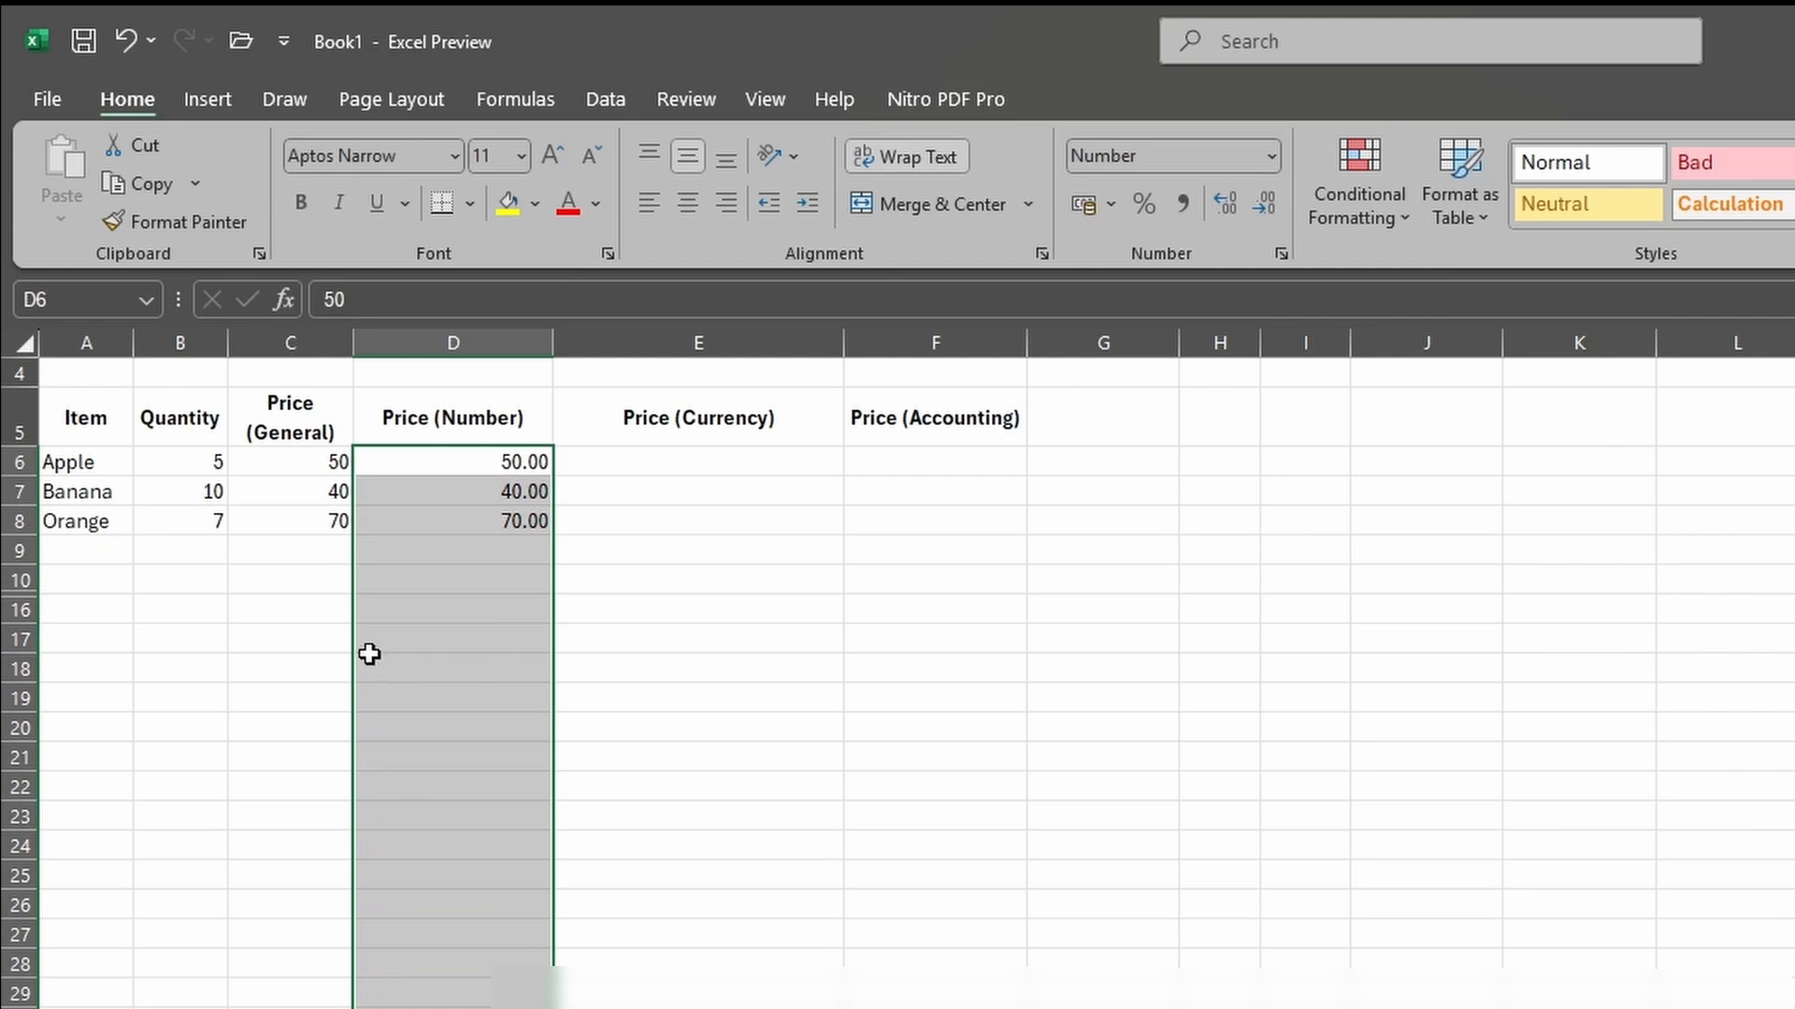
click(455, 529)
click(466, 409)
click(464, 456)
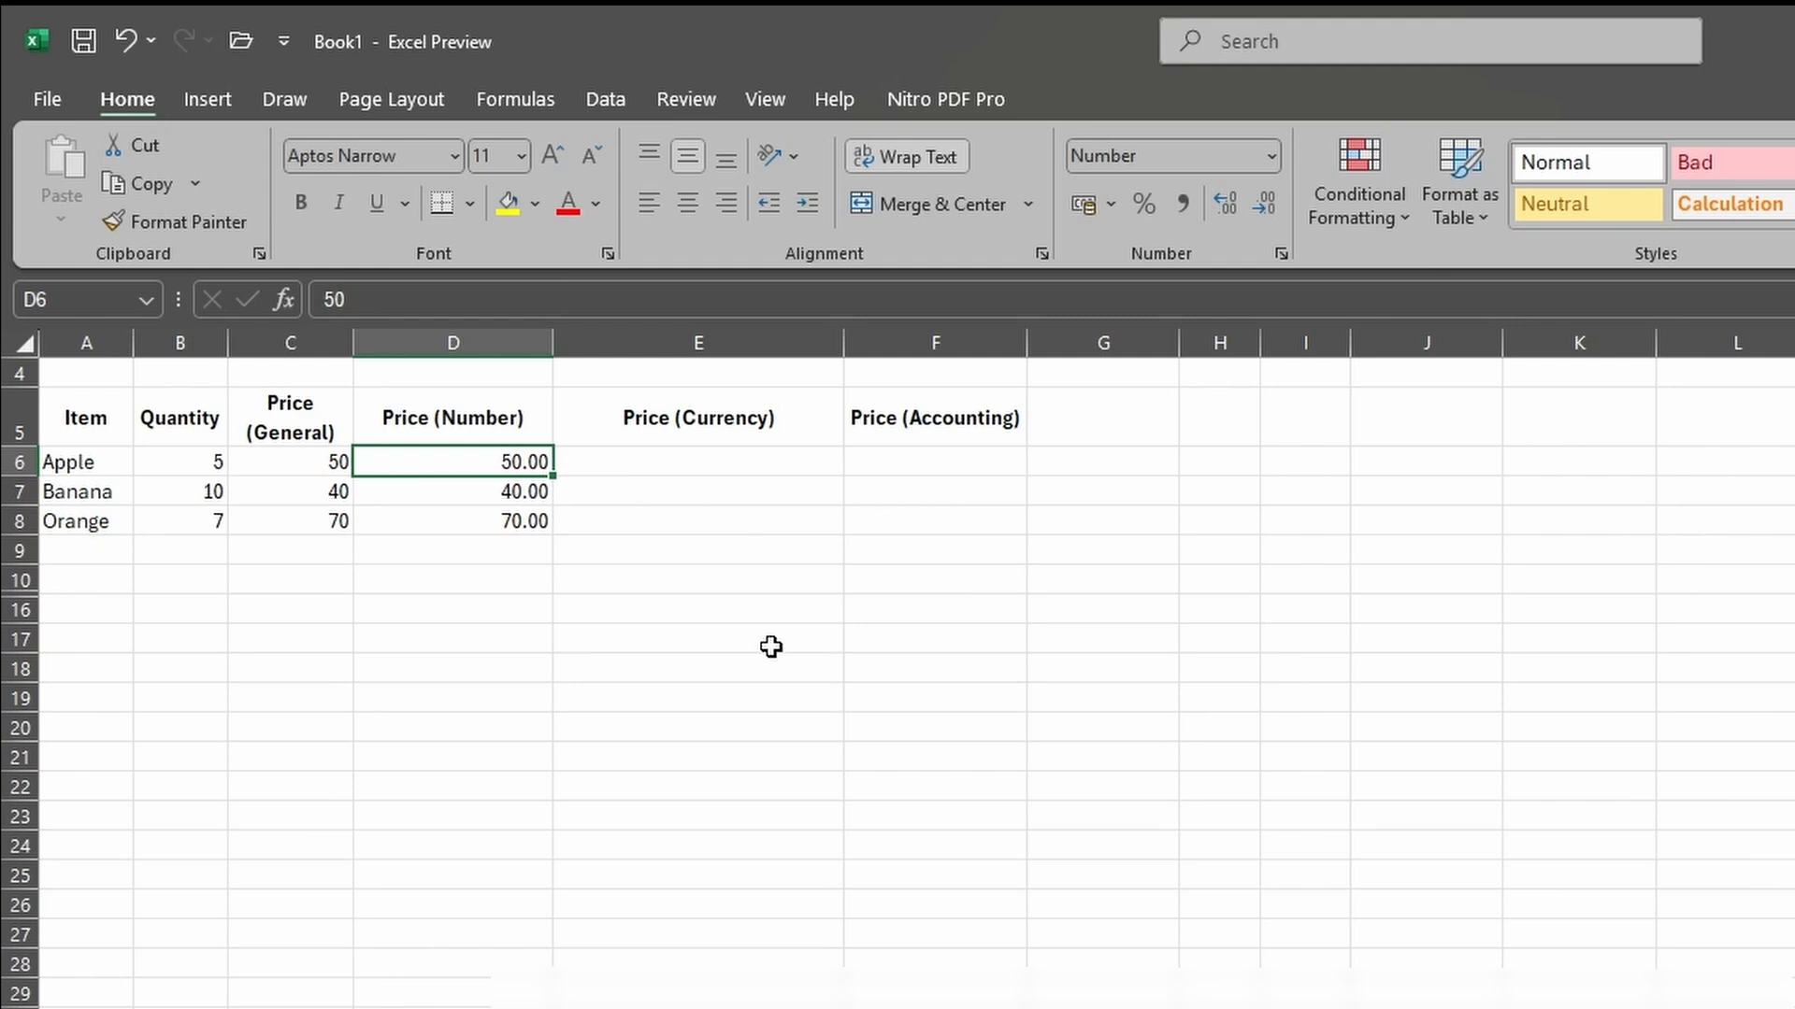
click(659, 426)
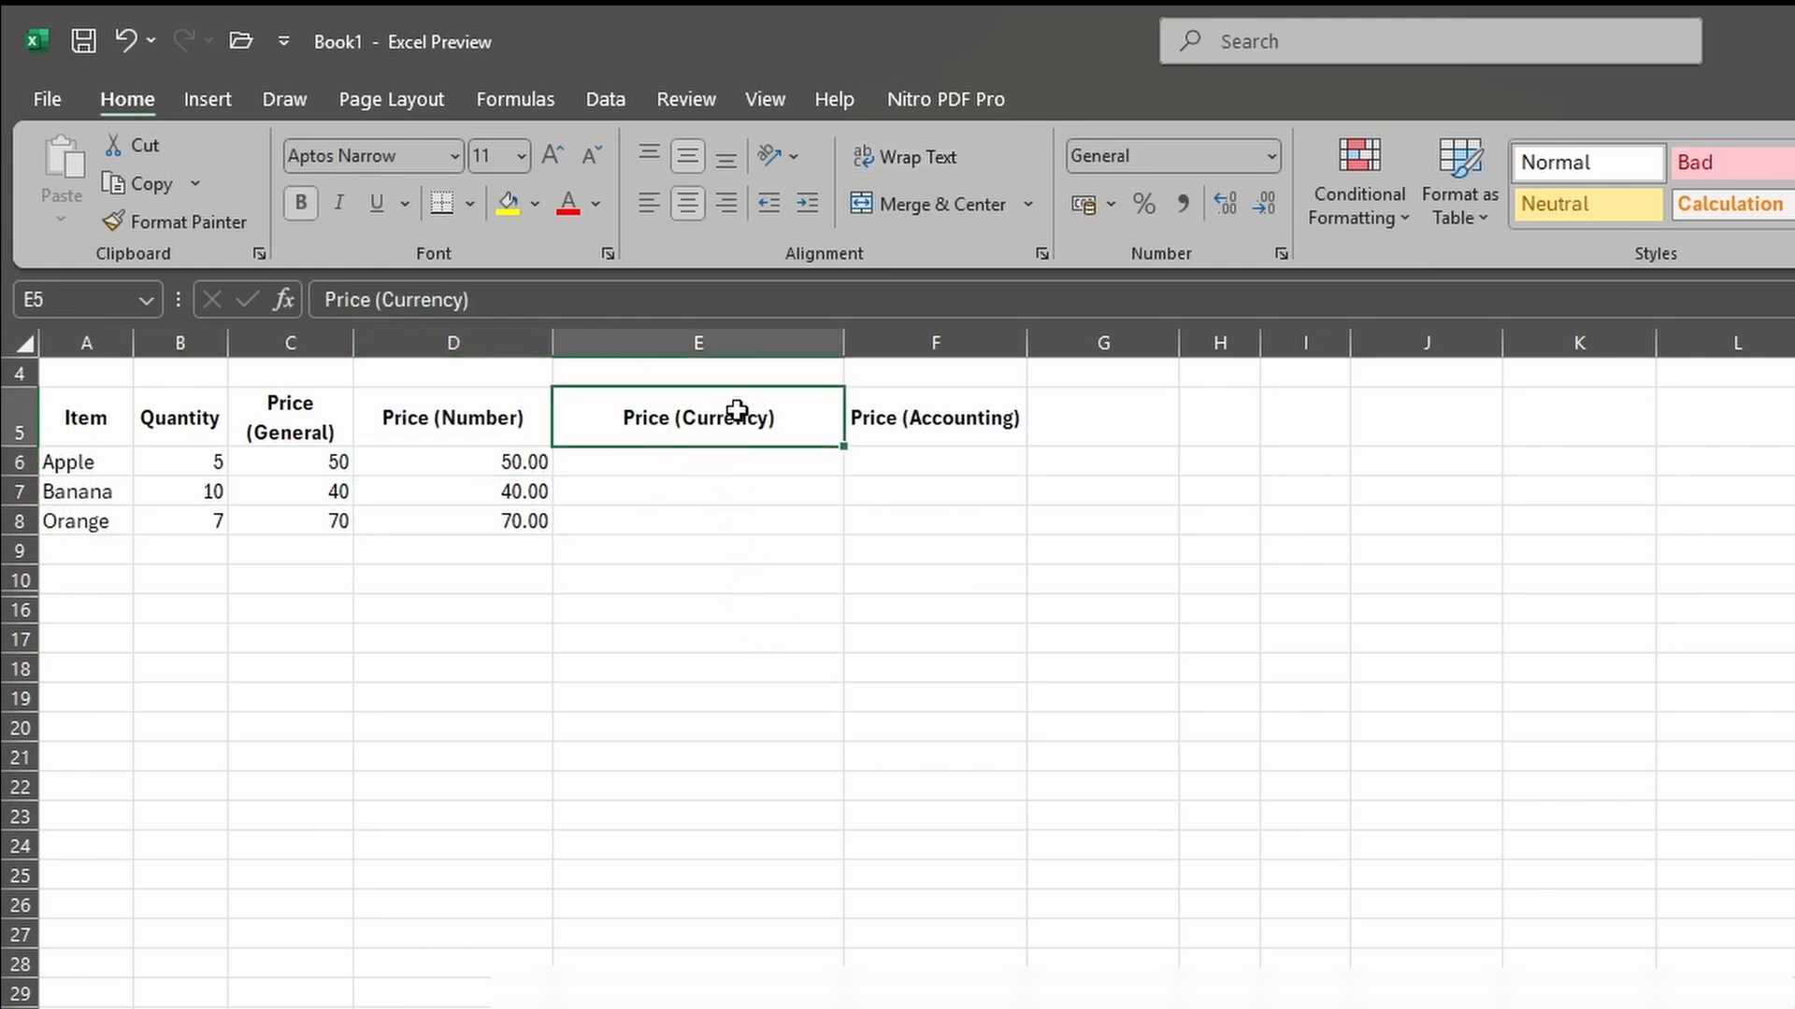
click(757, 473)
click(453, 433)
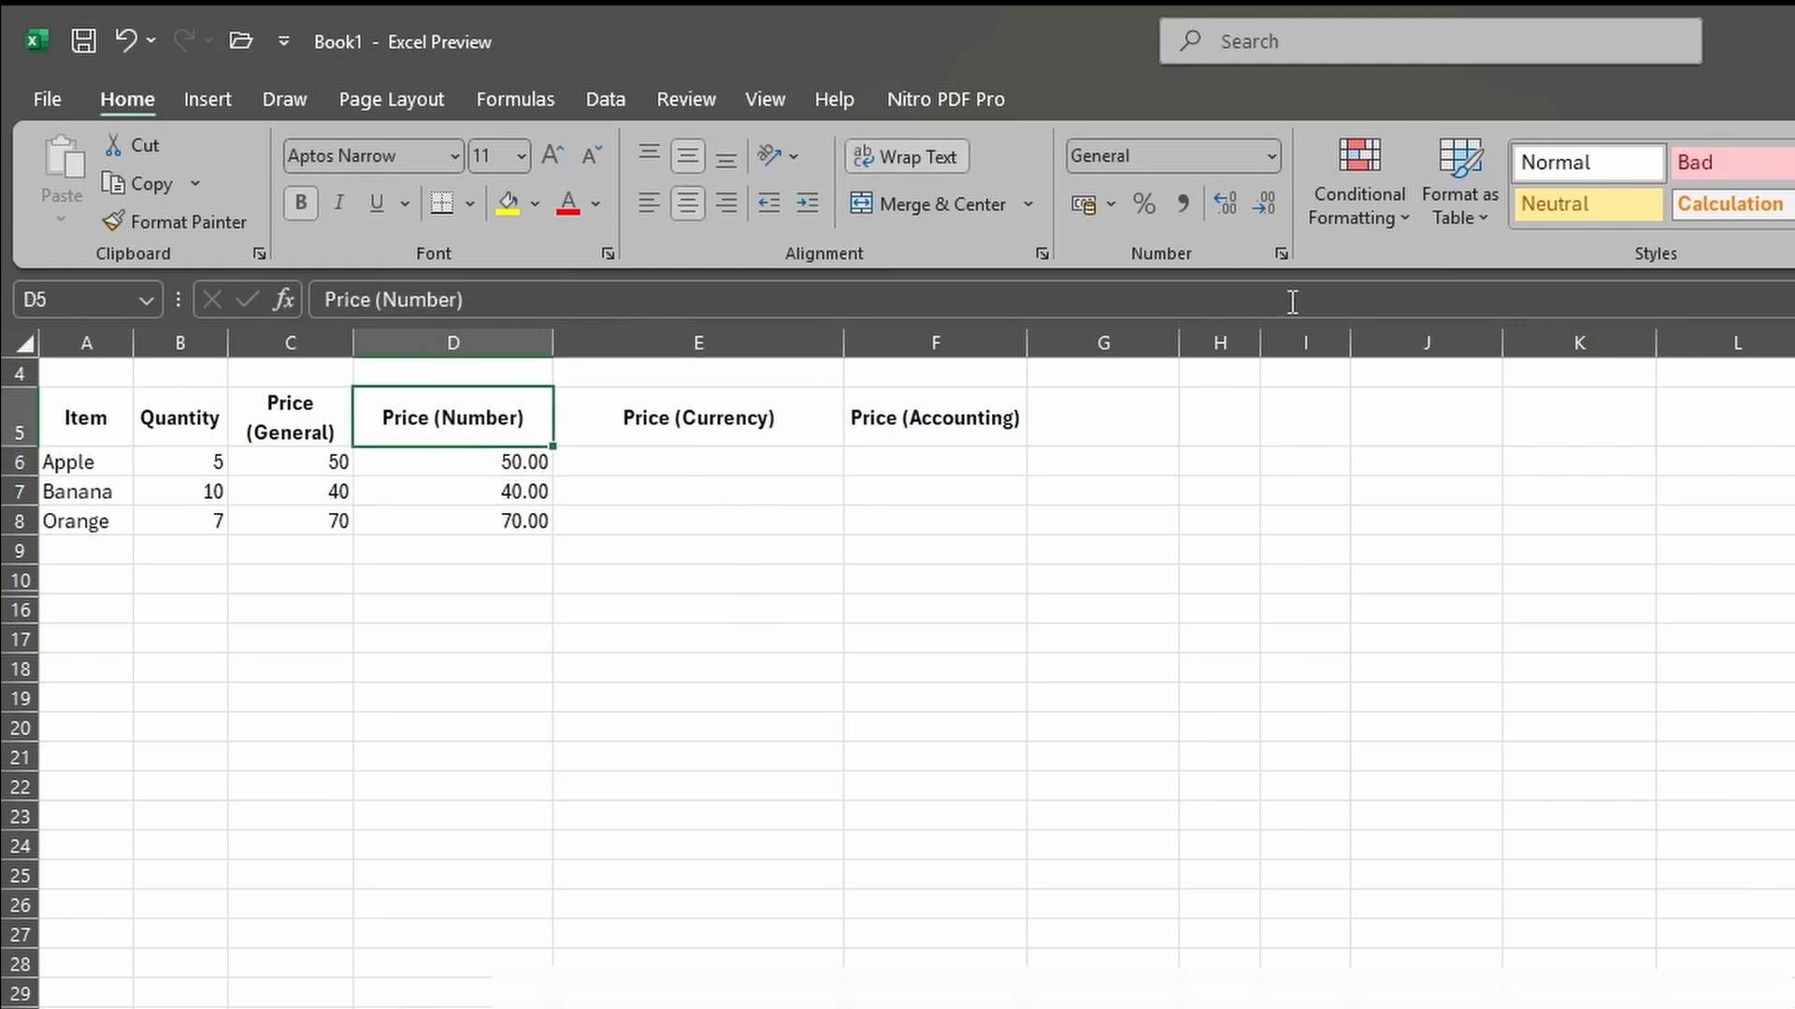
click(1273, 159)
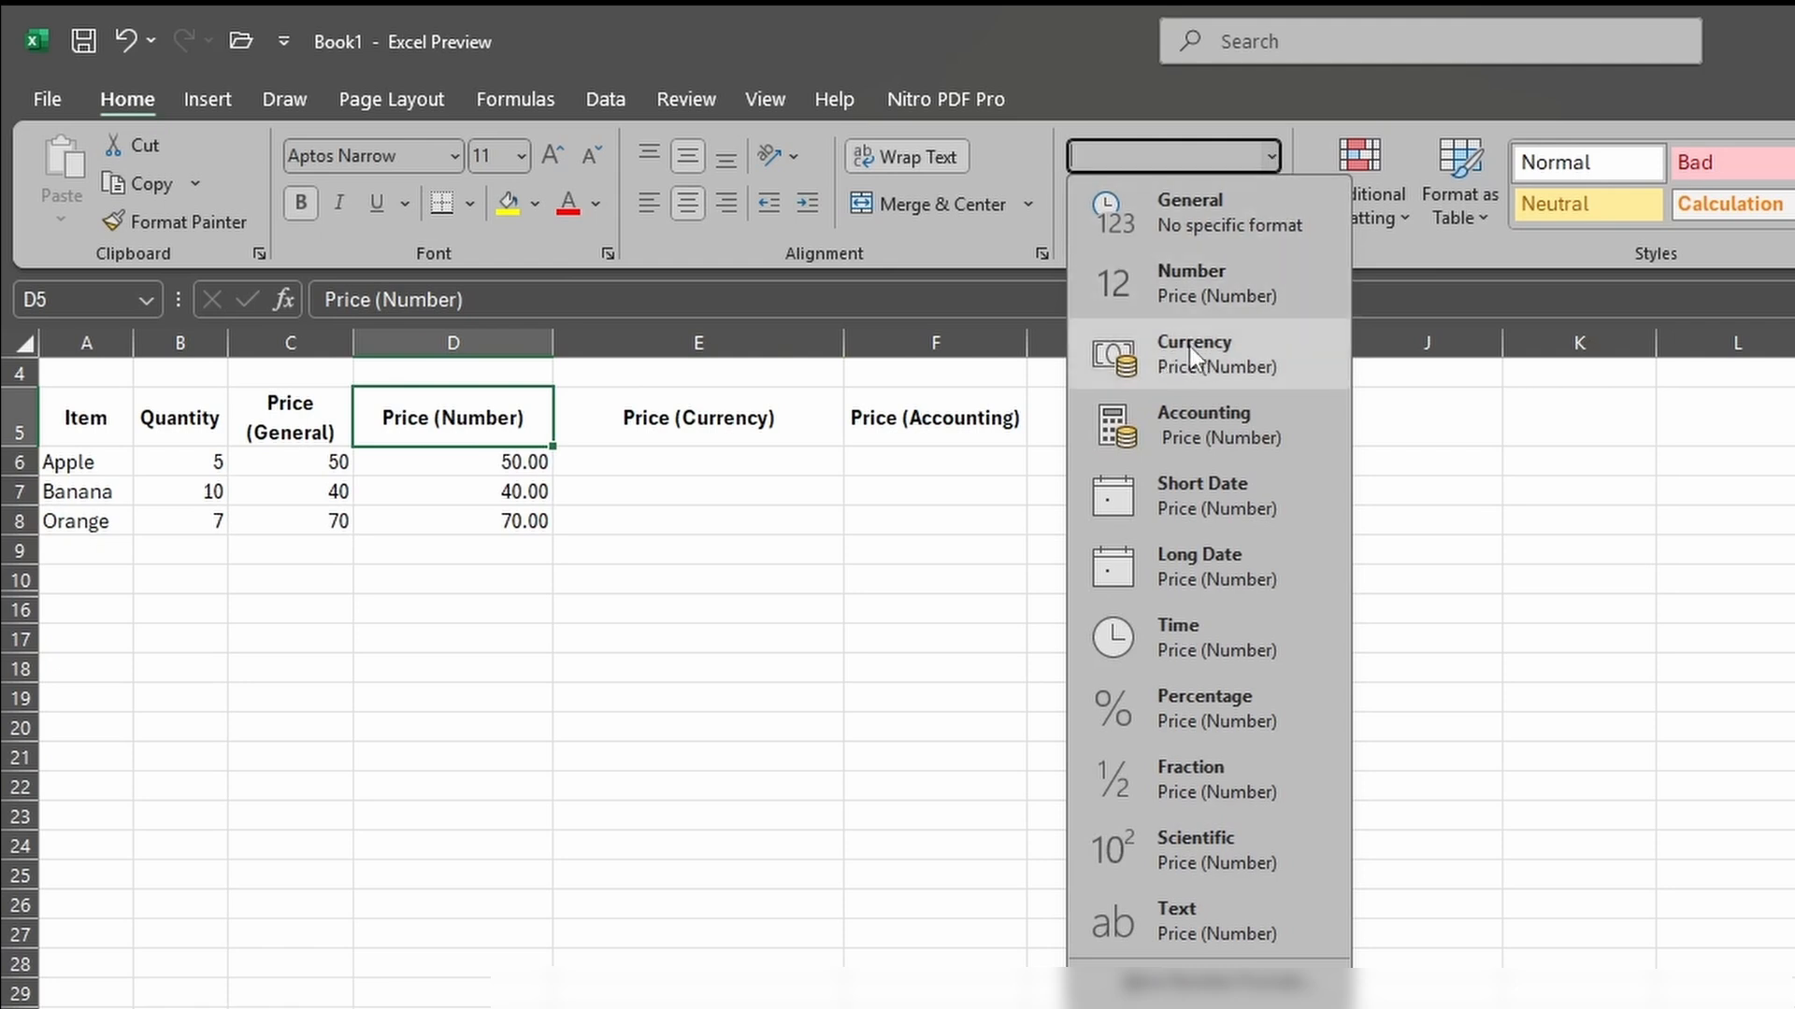
click(996, 45)
Step: Copy the three prices from C6:C8 into the Price (Currency) column, starting at E6
click(680, 454)
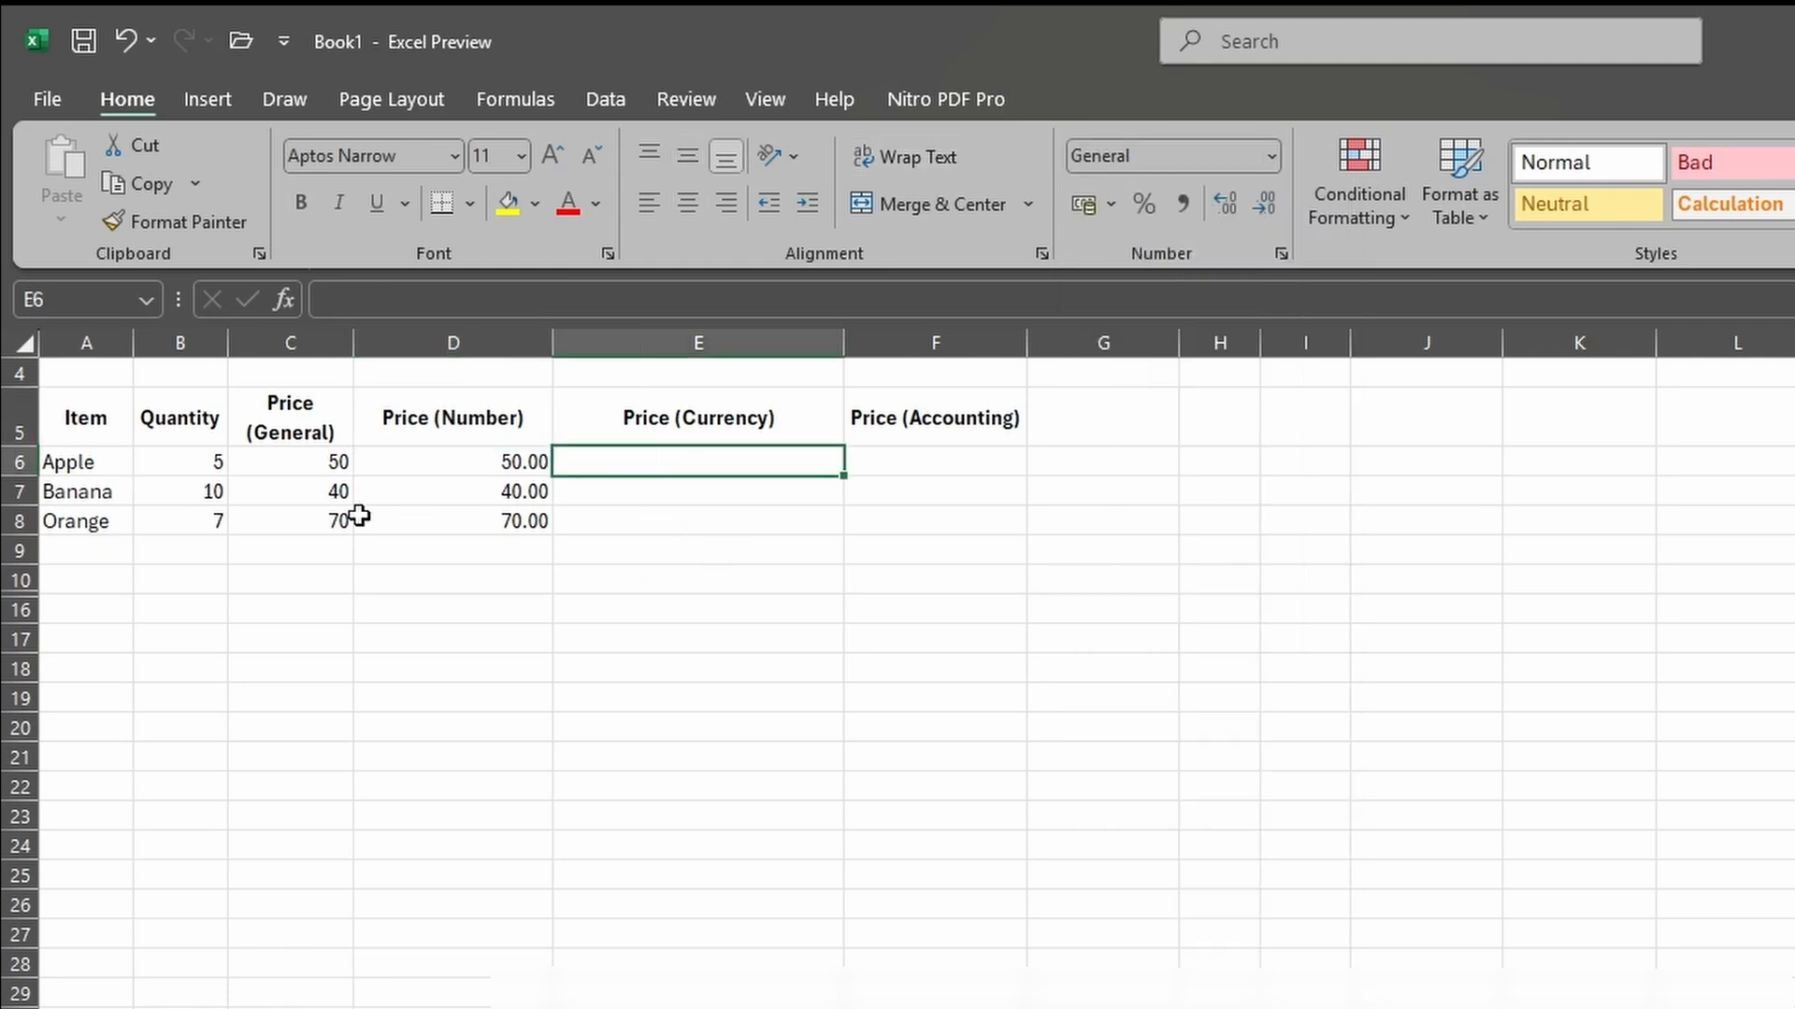
drag(320, 465, 326, 512)
right_click(327, 512)
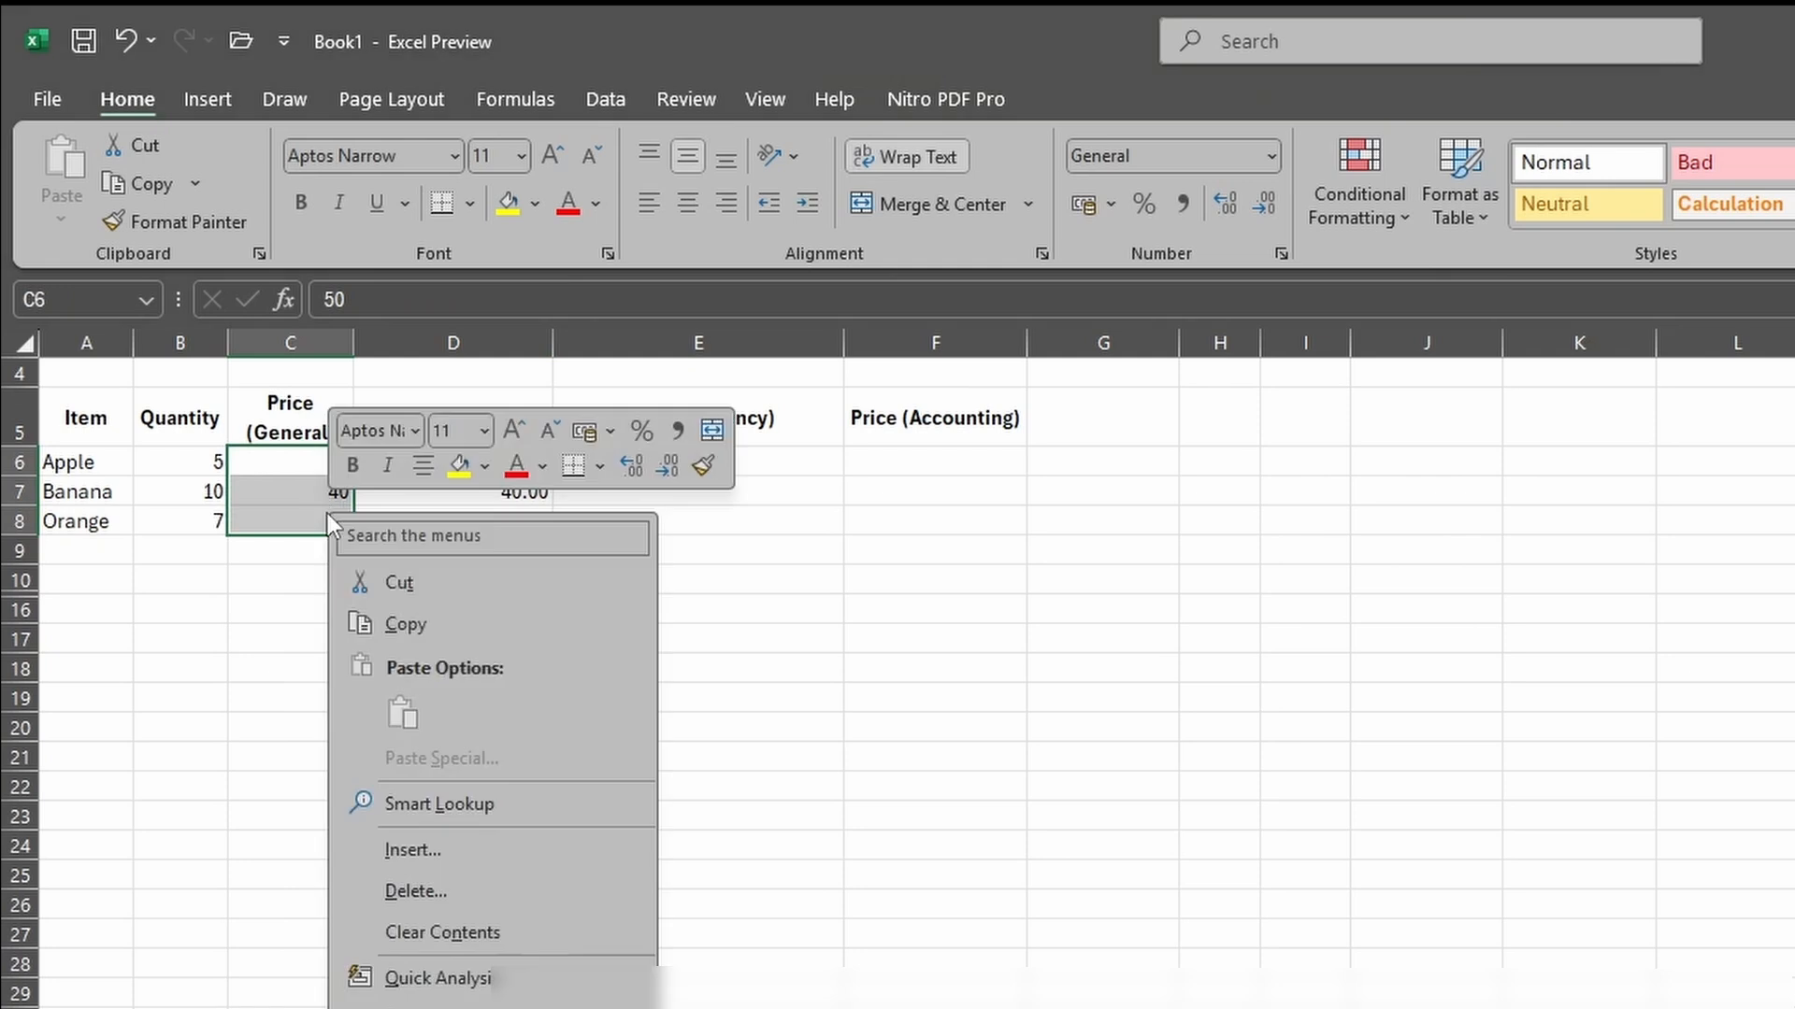
click(441, 625)
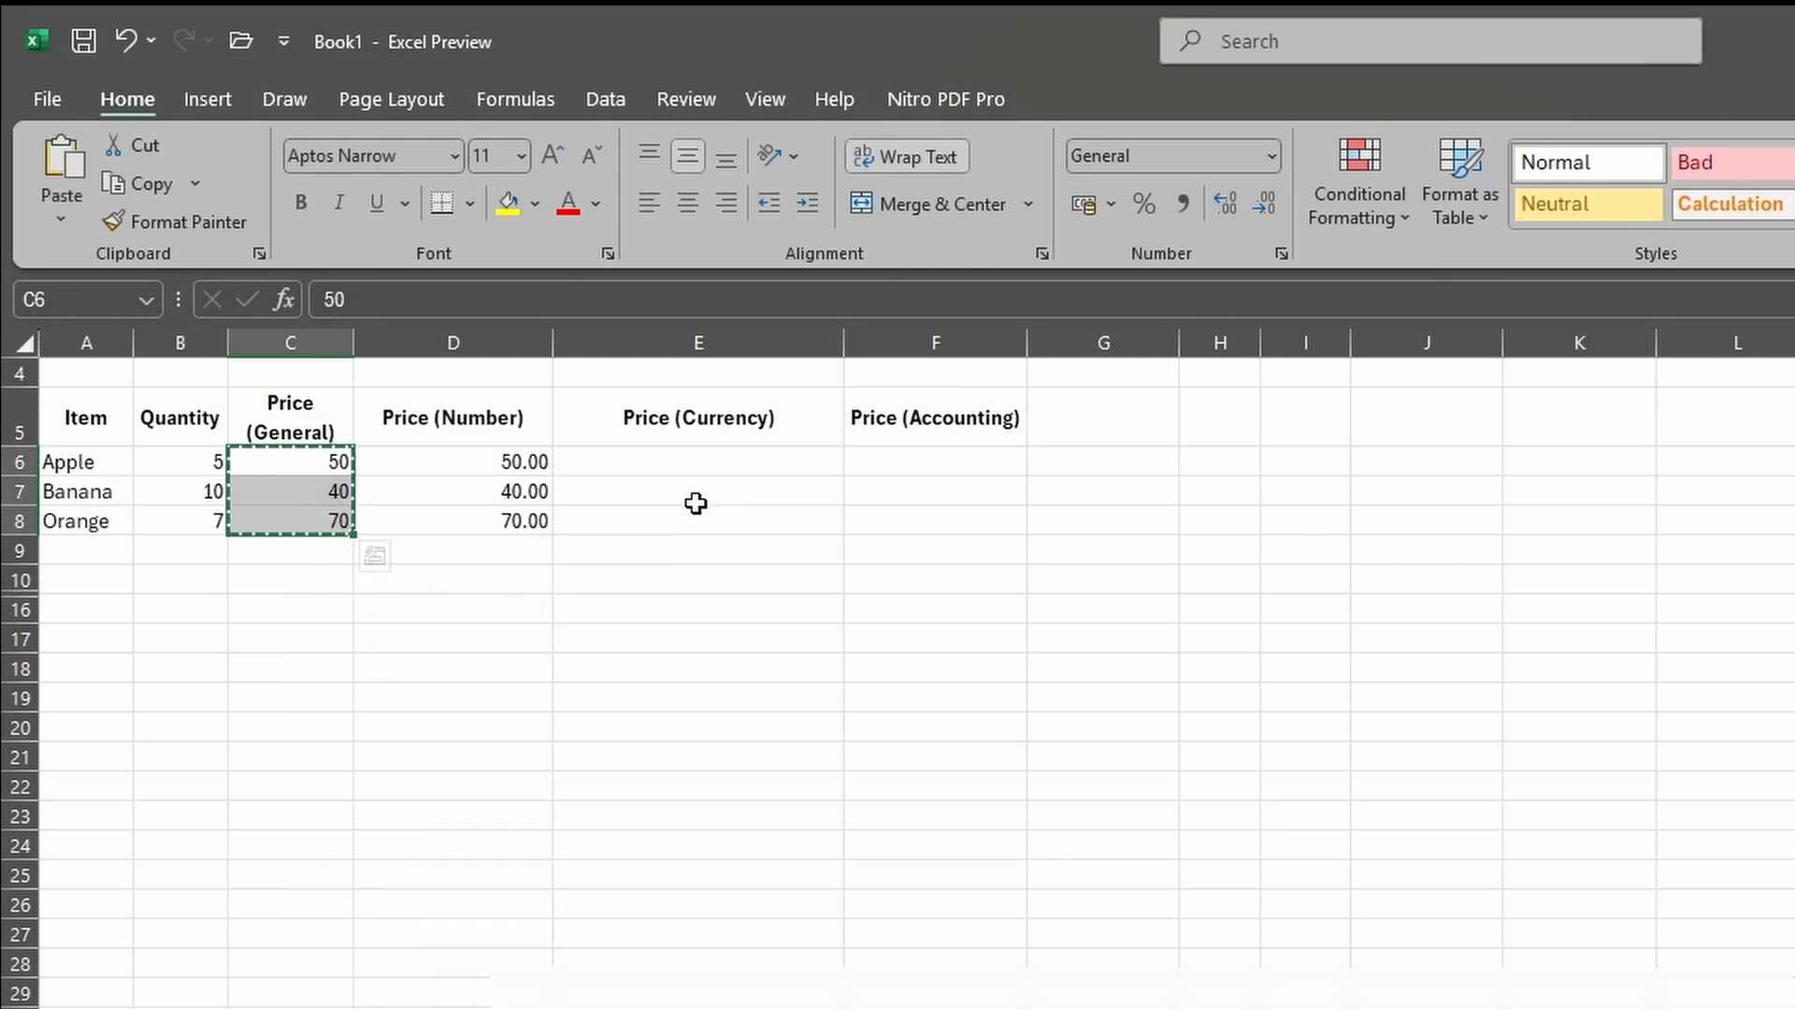
click(681, 461)
right_click(681, 460)
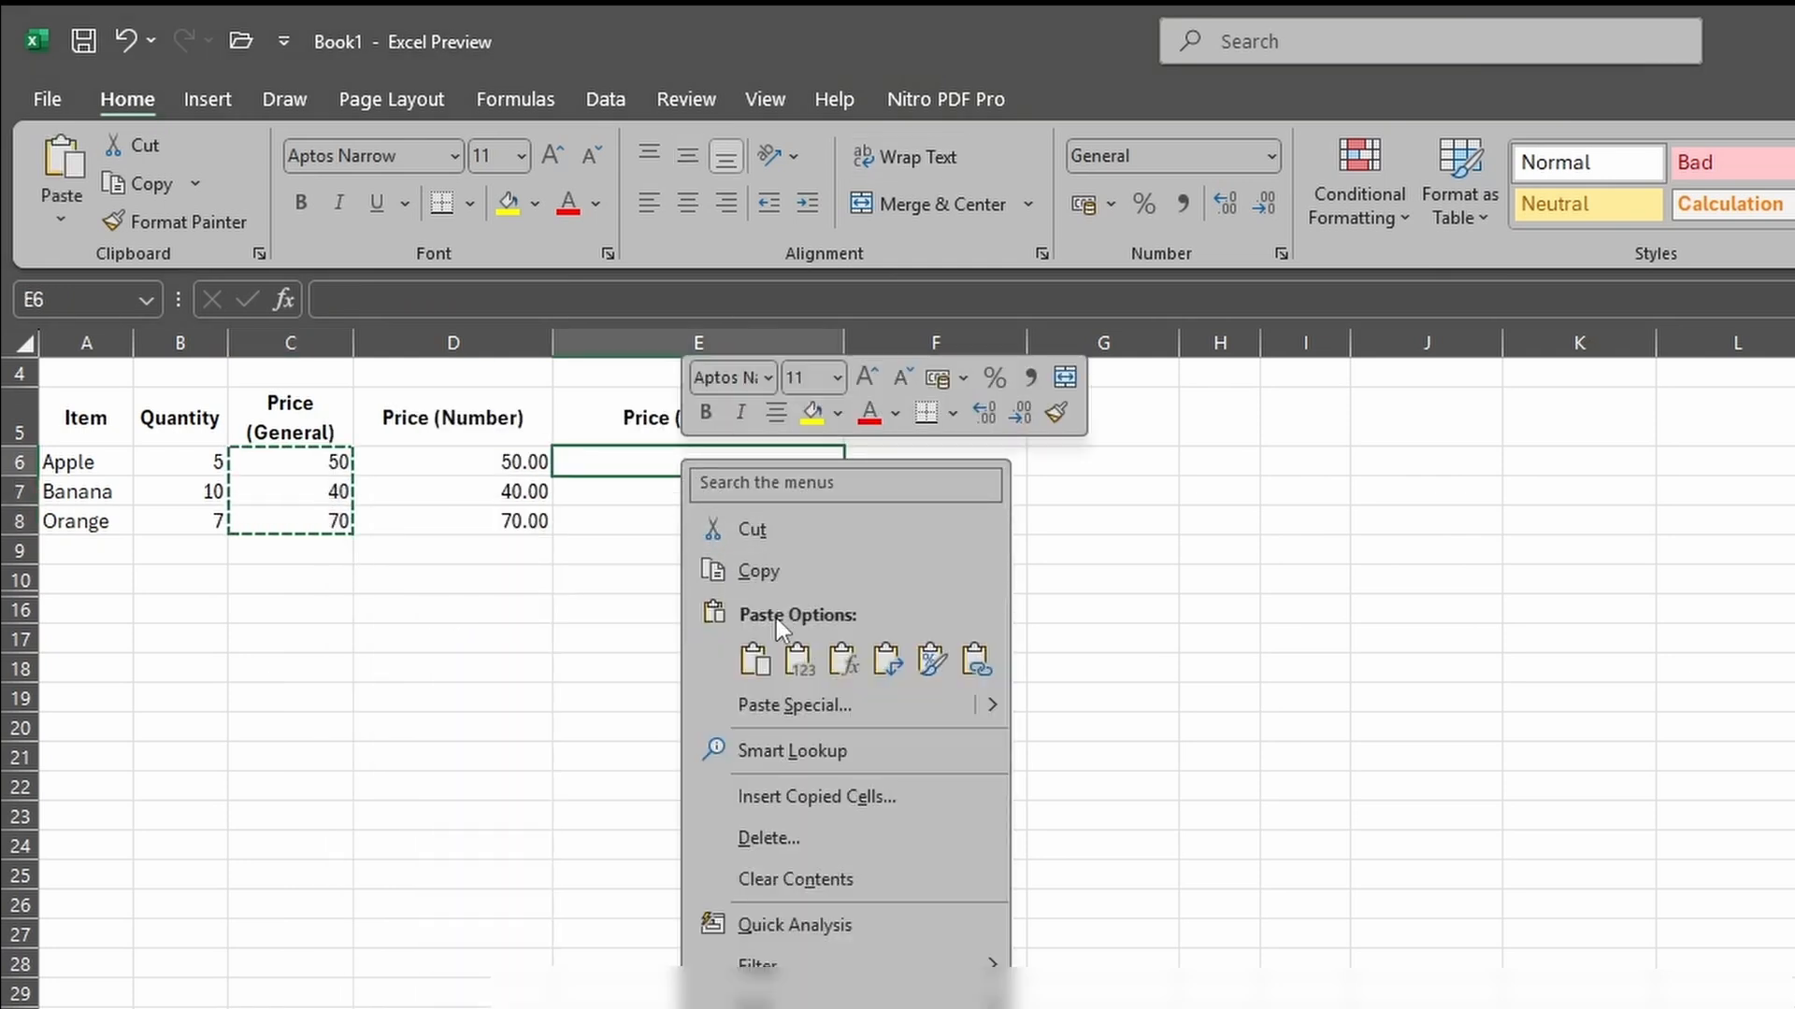
click(756, 660)
click(752, 641)
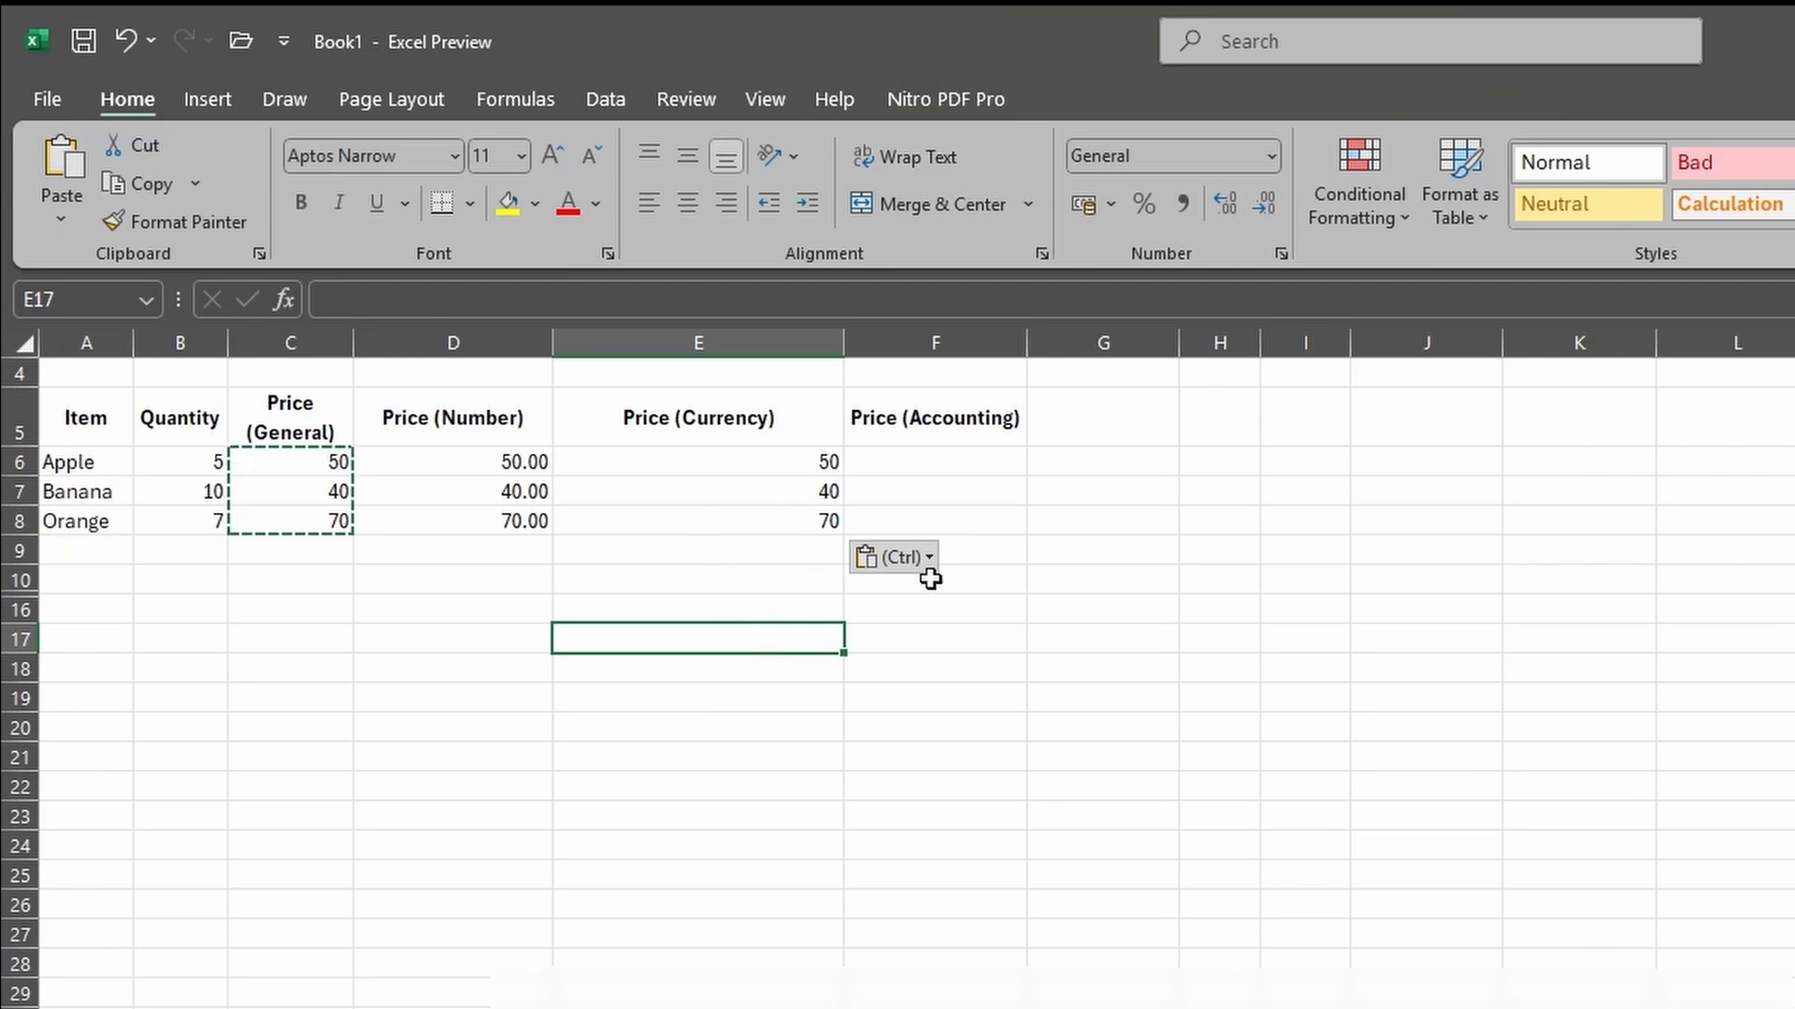
click(999, 608)
Step: Apply the Currency format to the prices in E6:E8
drag(797, 472, 721, 514)
click(720, 432)
click(1273, 157)
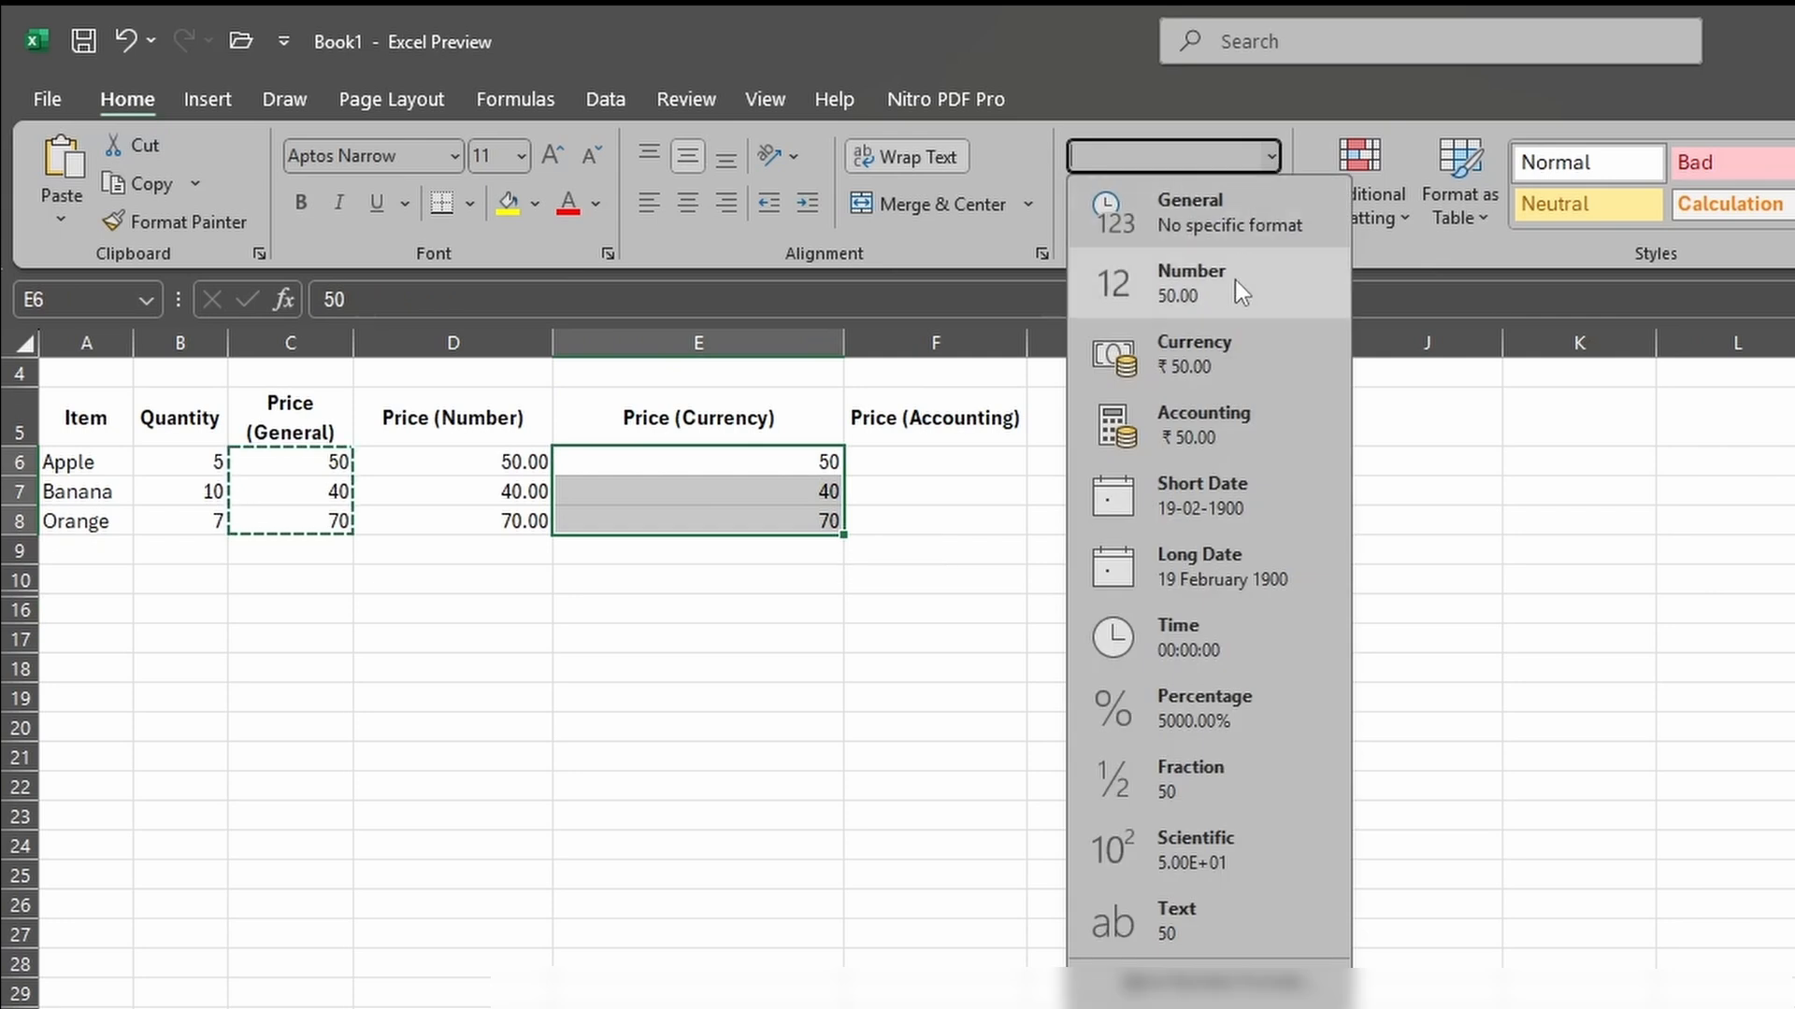
click(1234, 351)
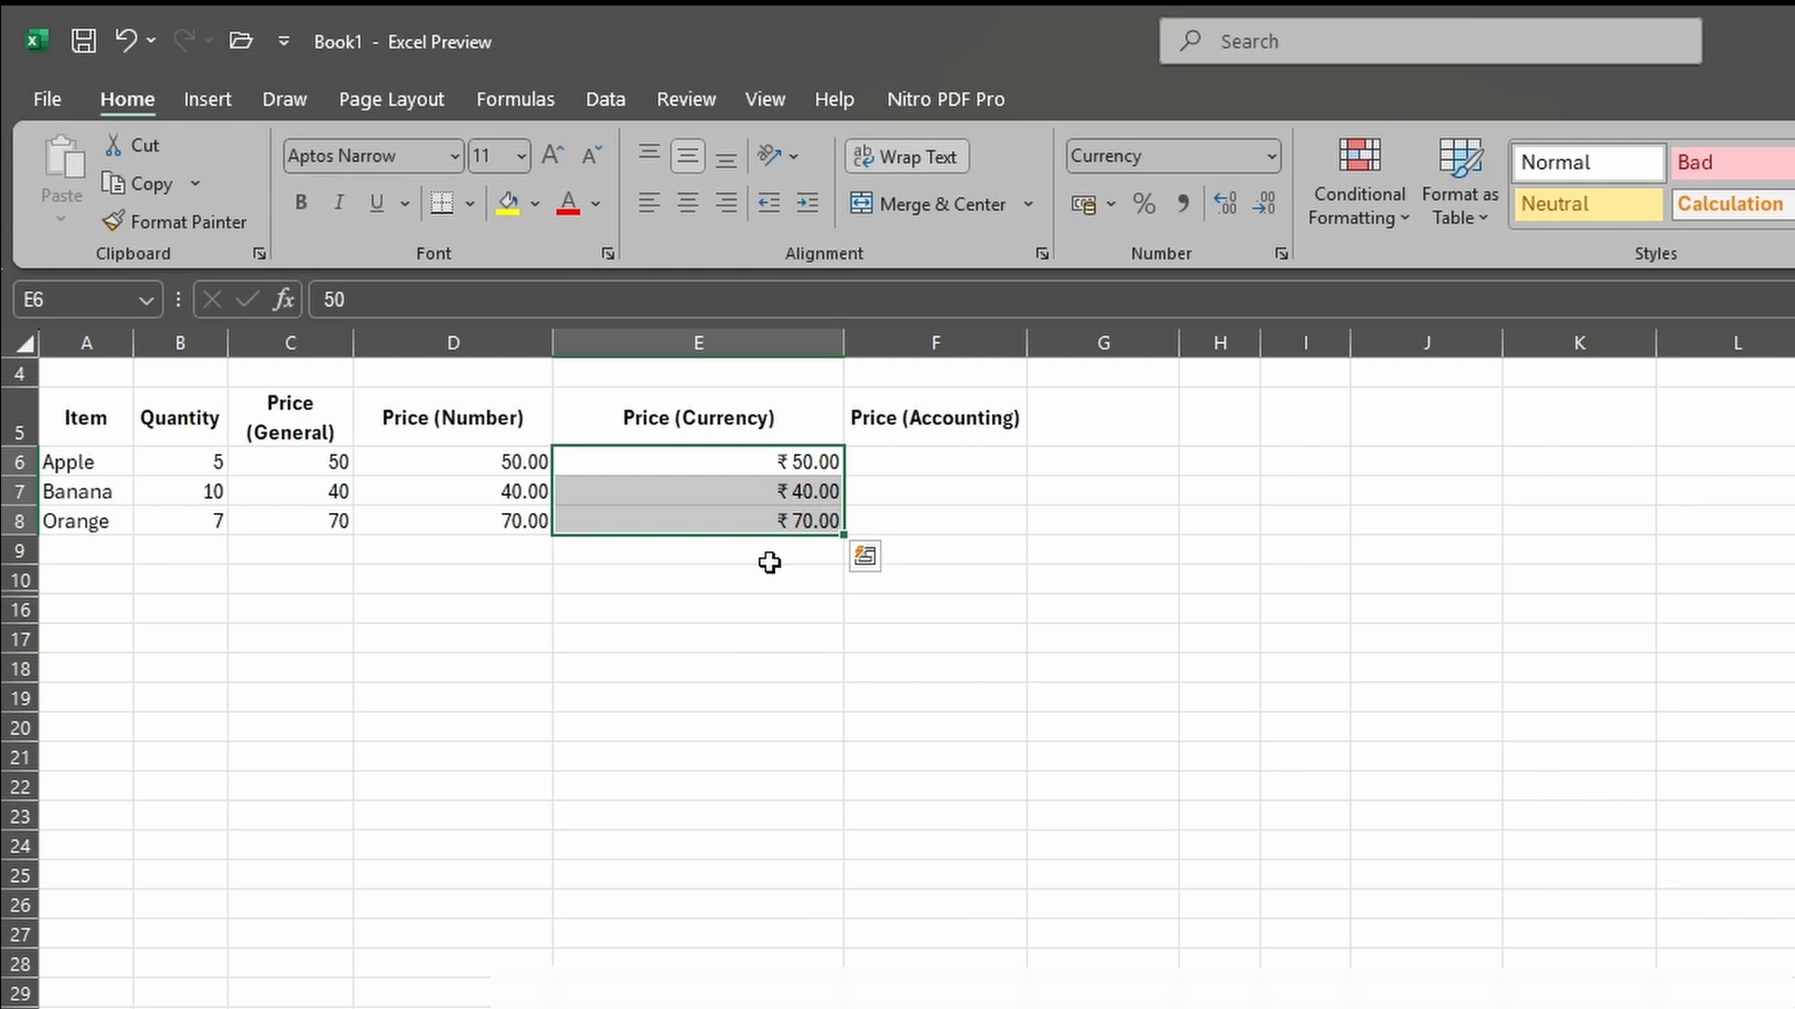
click(1156, 587)
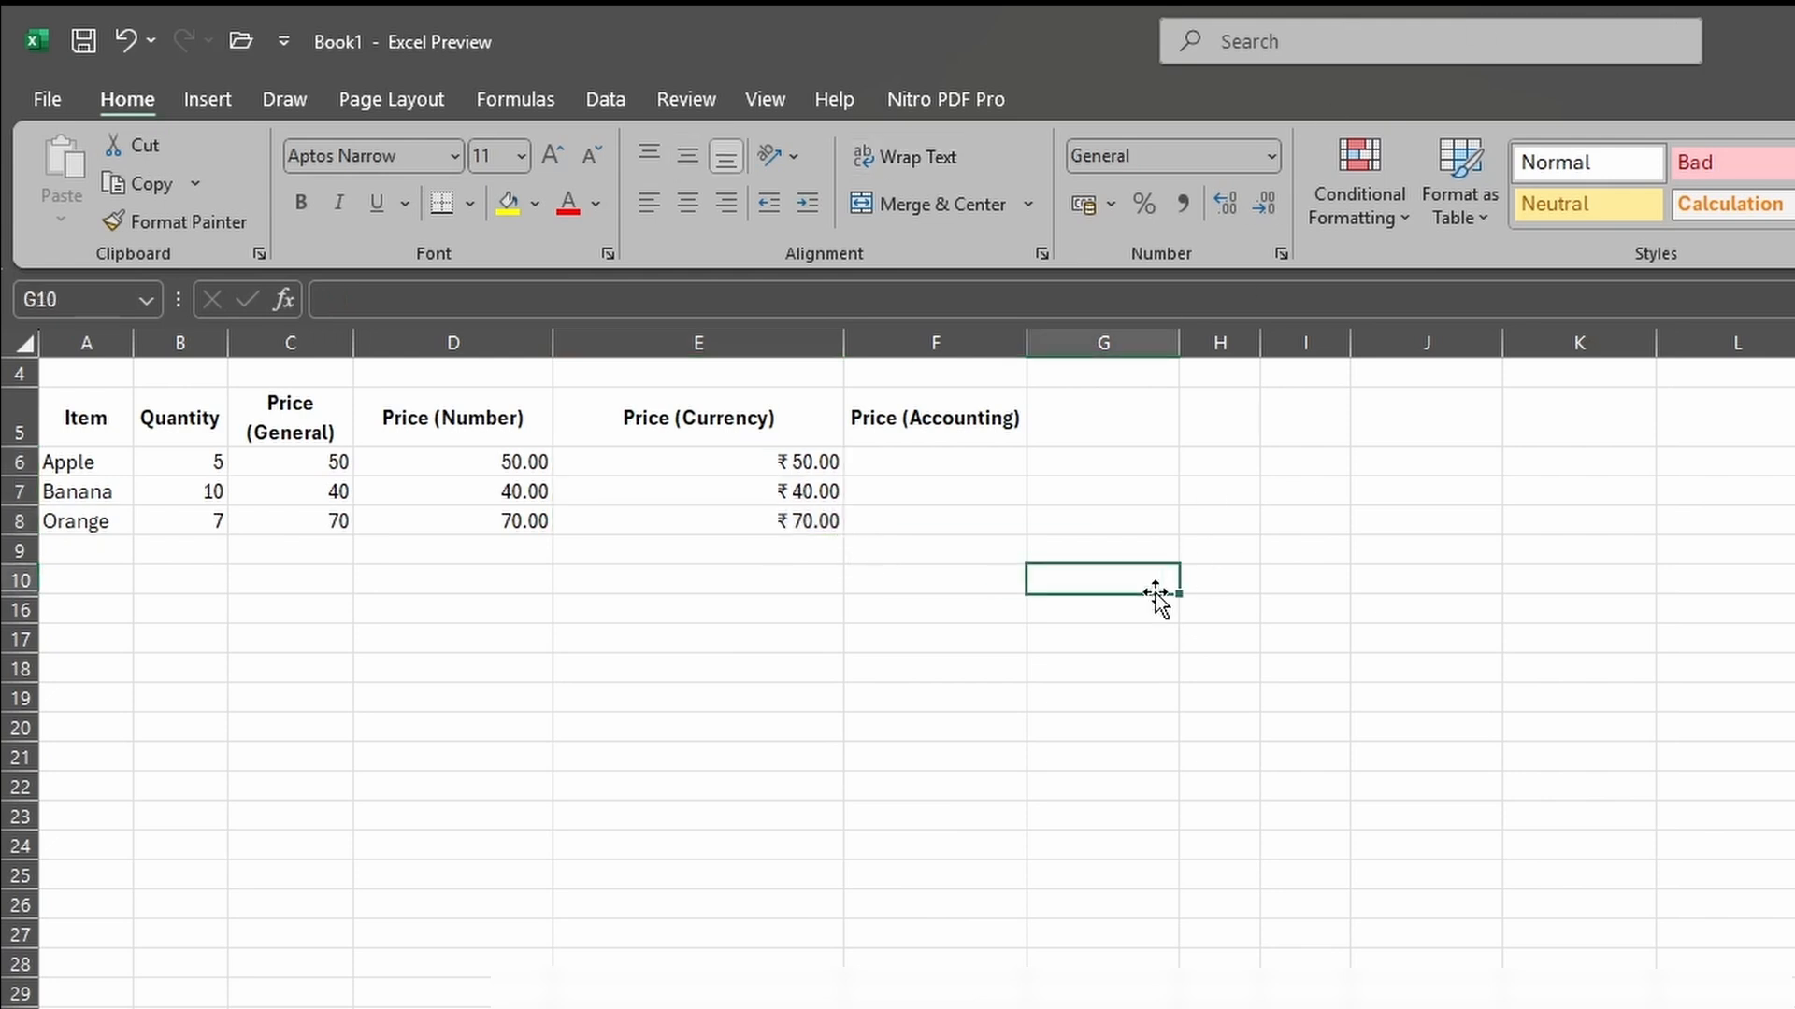
Step: Apply the $ English (United States) accounting format to Banana's price in E7 and £ English (United Kingdom) to Orange's price in E8
click(743, 465)
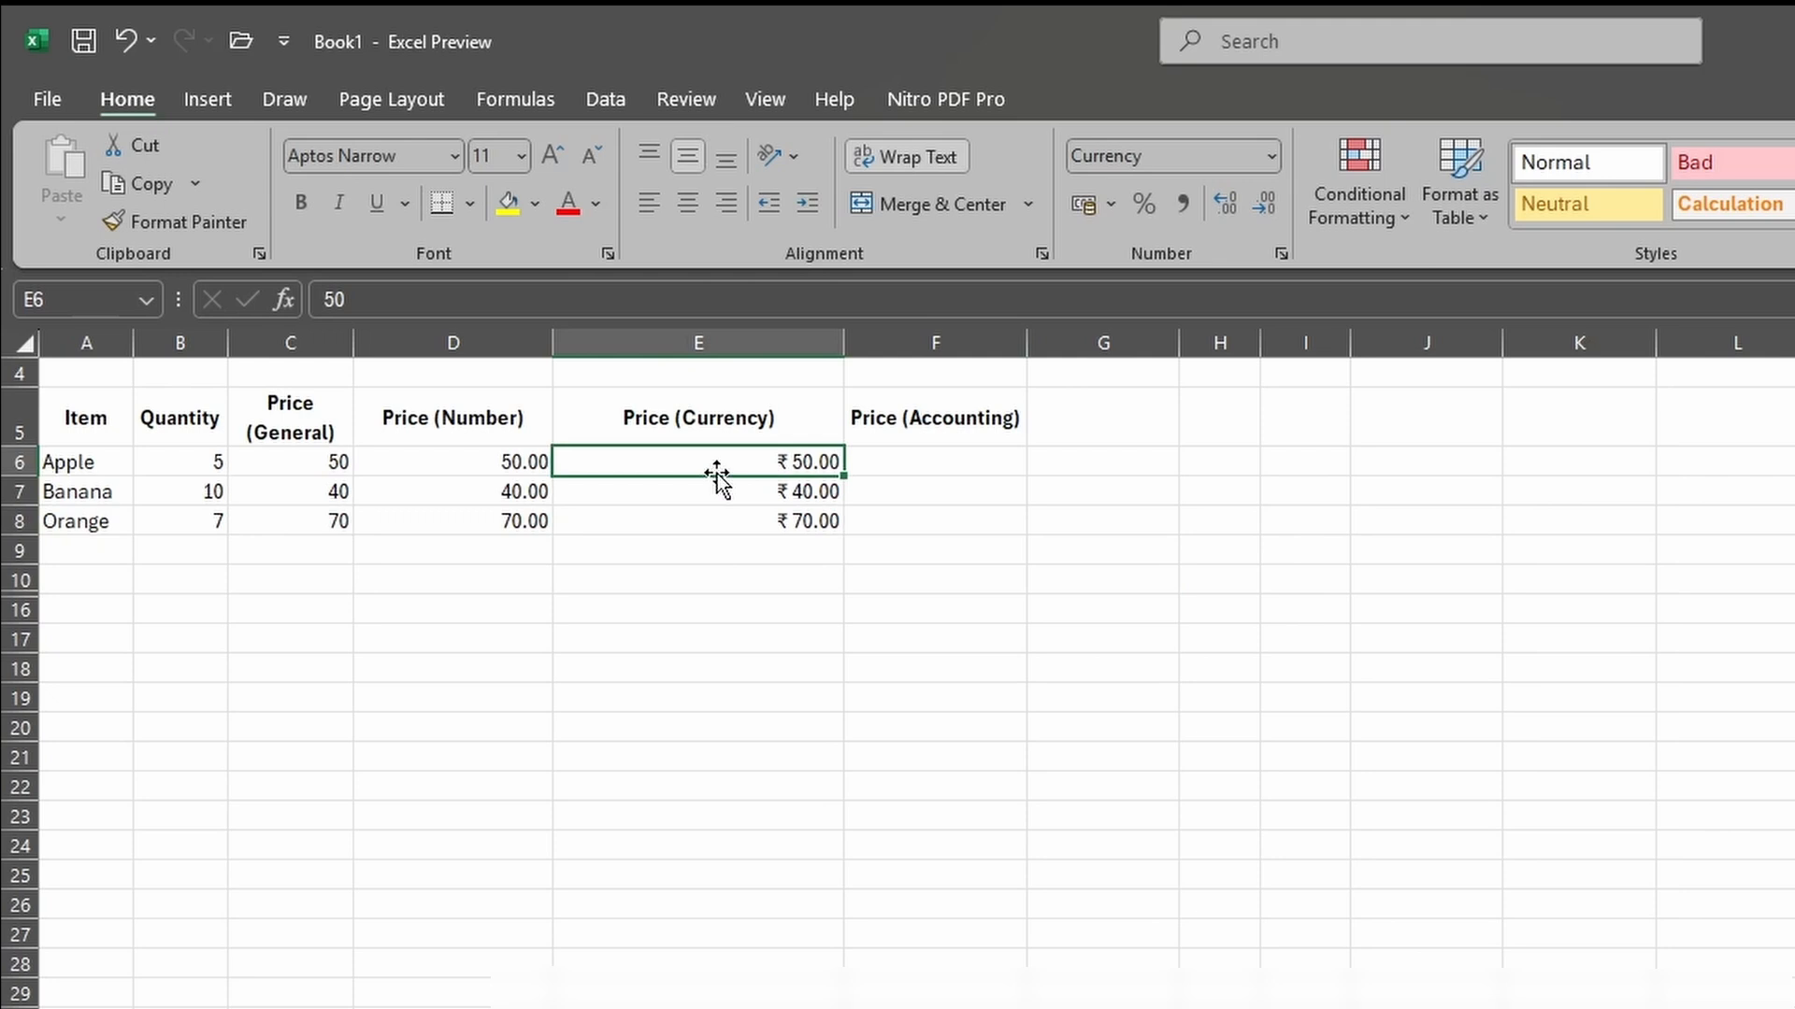
click(761, 495)
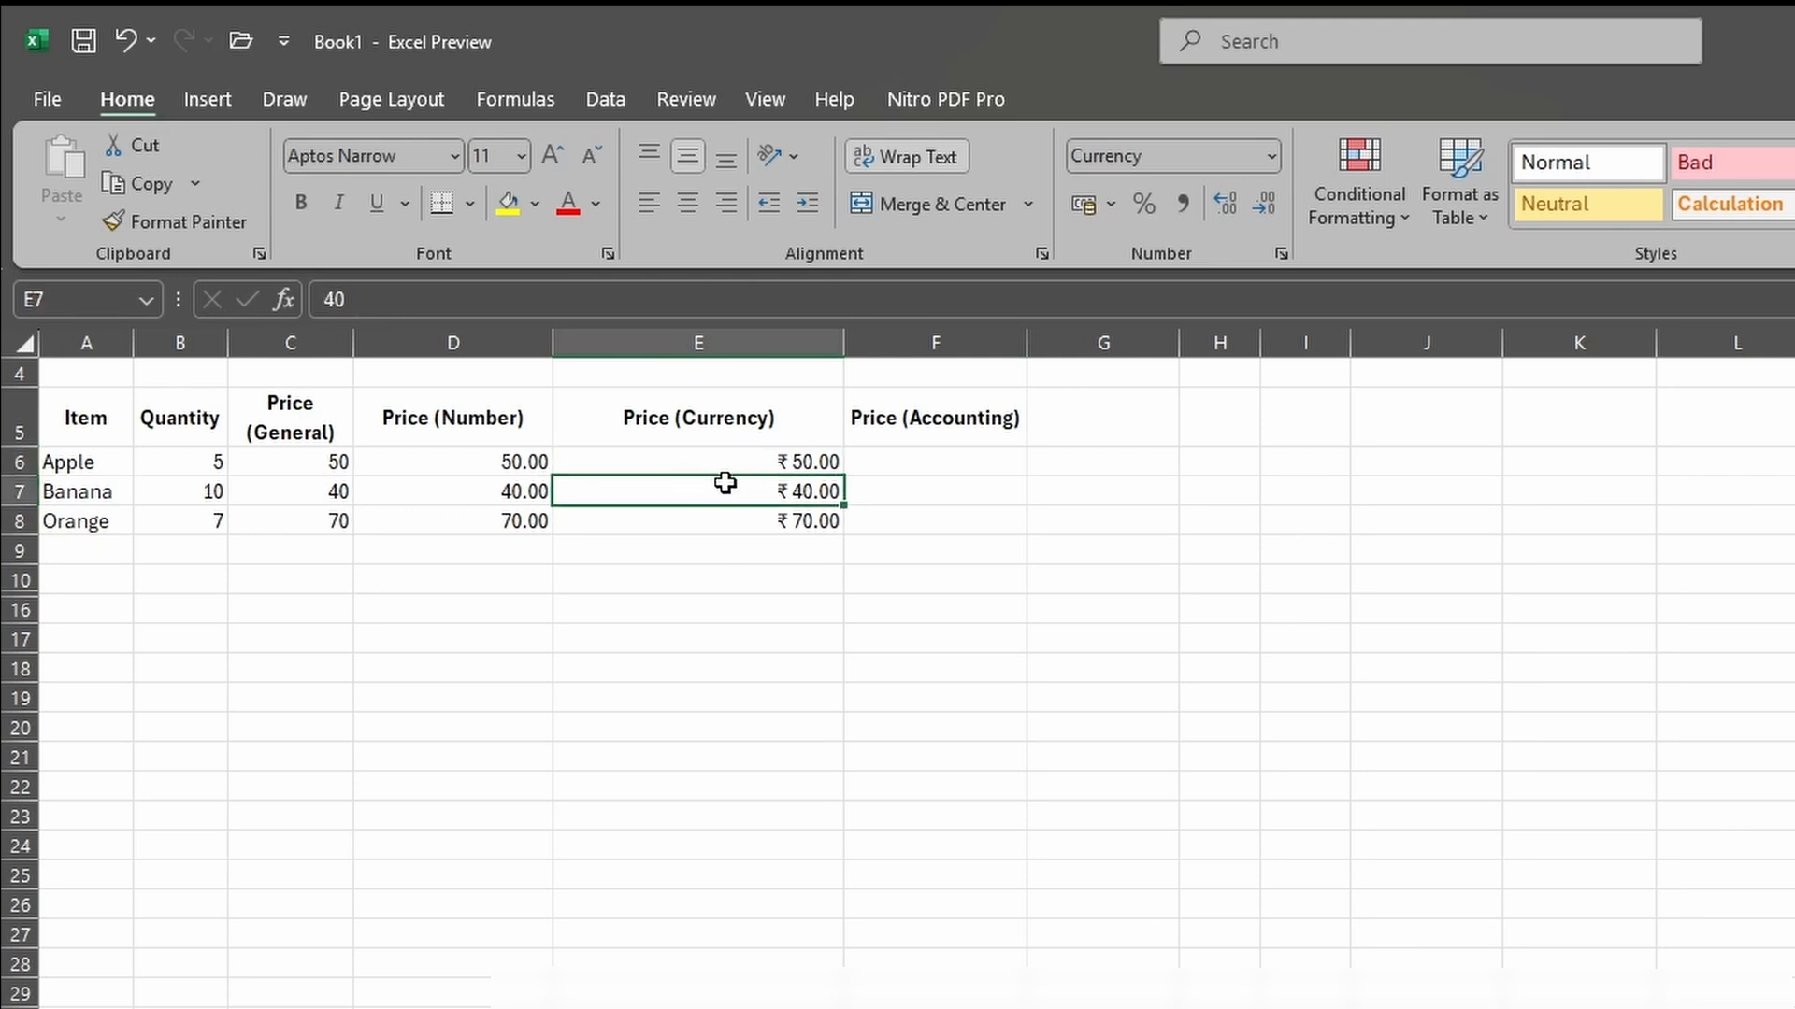
click(1111, 205)
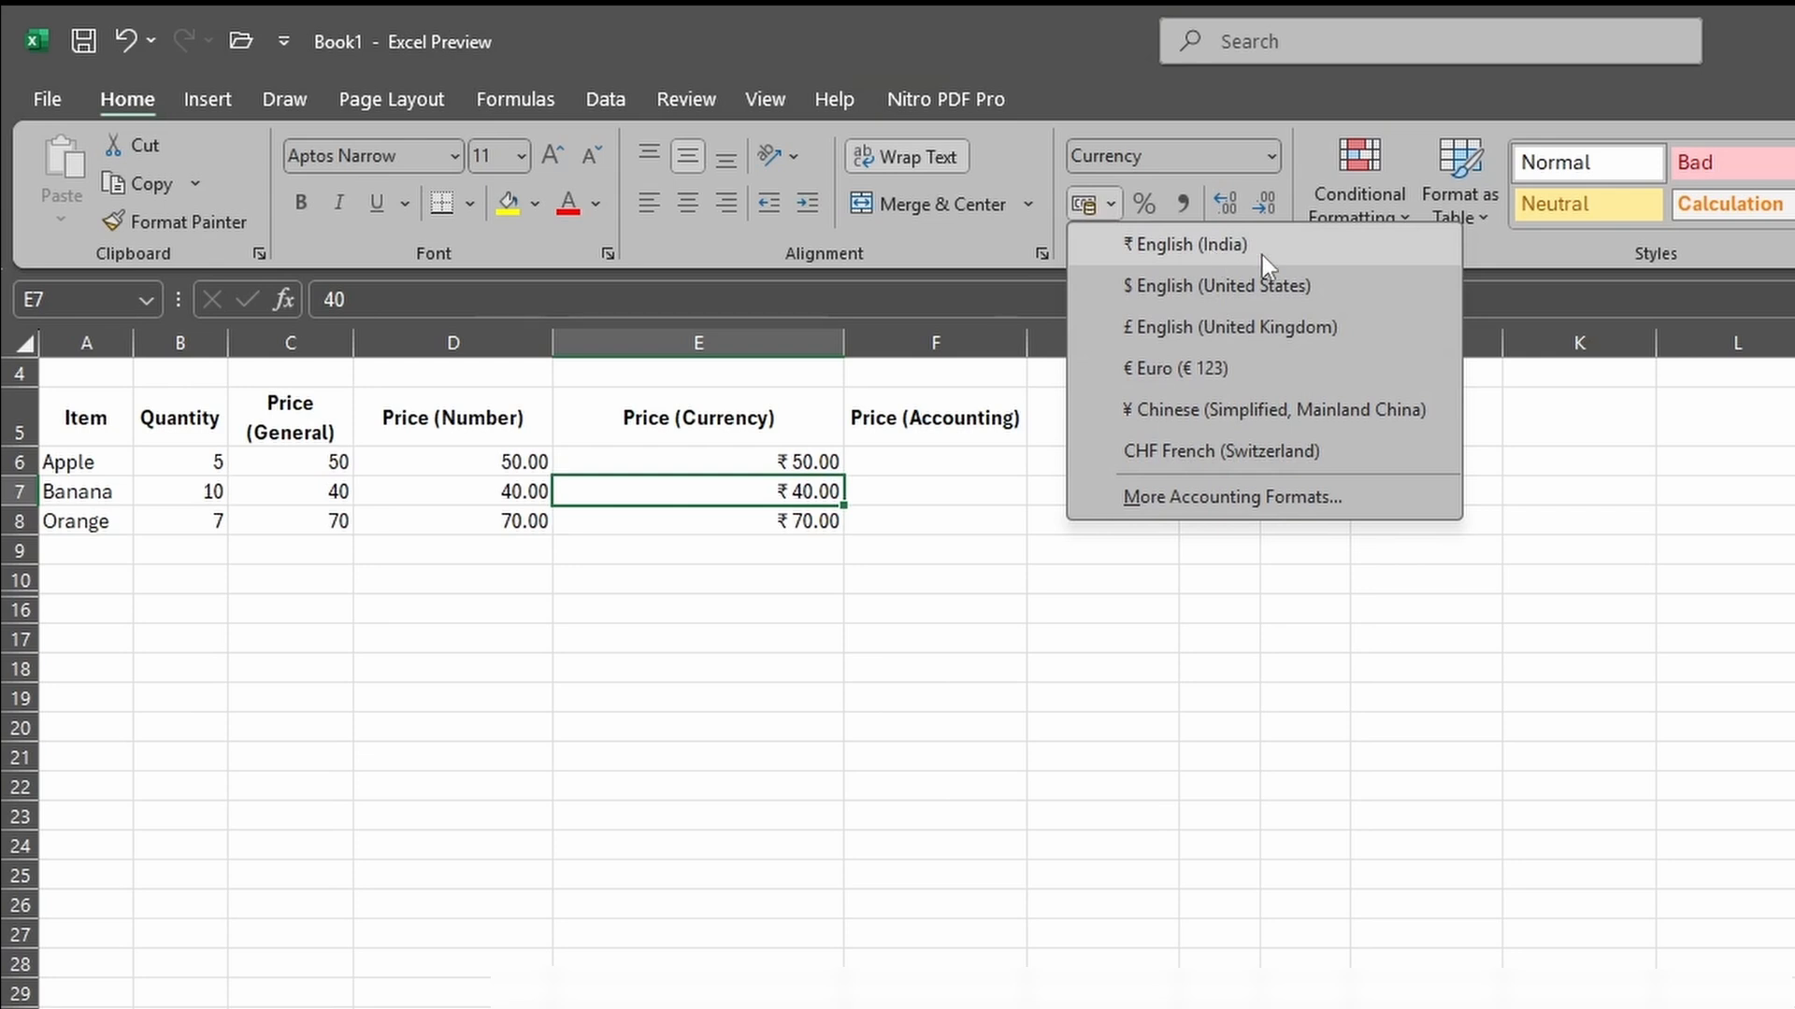
click(1293, 292)
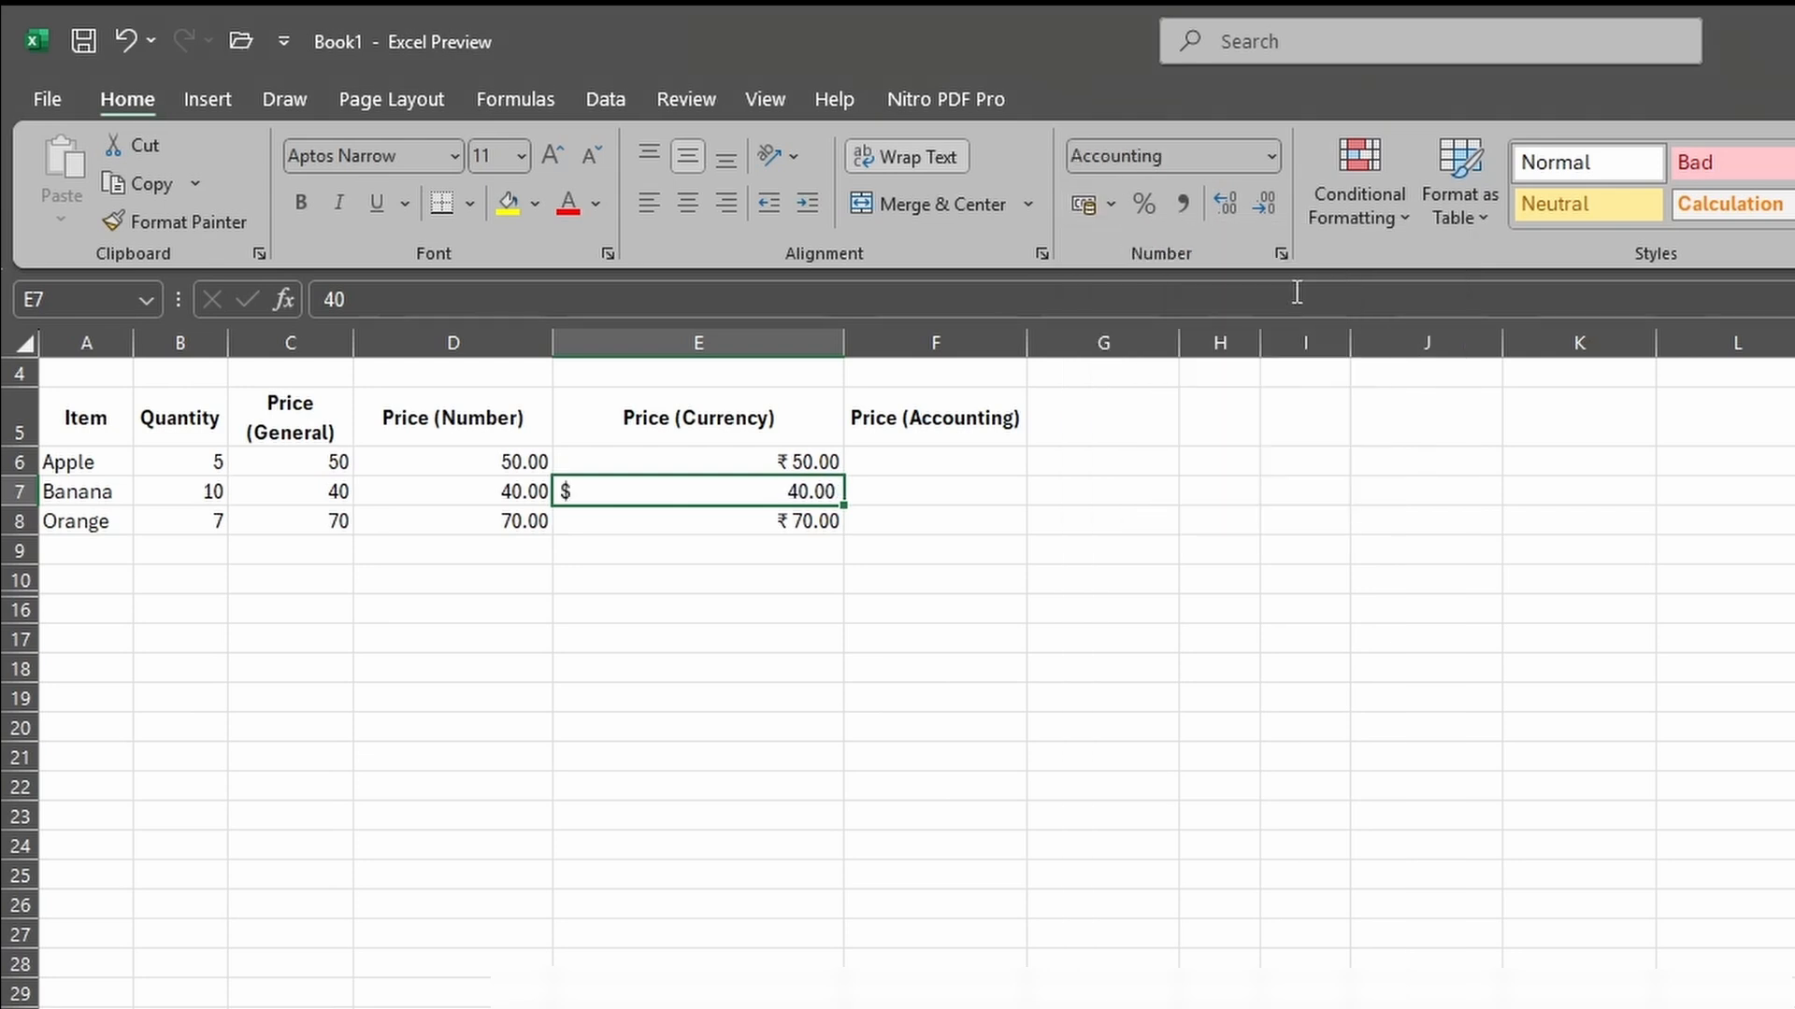
click(761, 524)
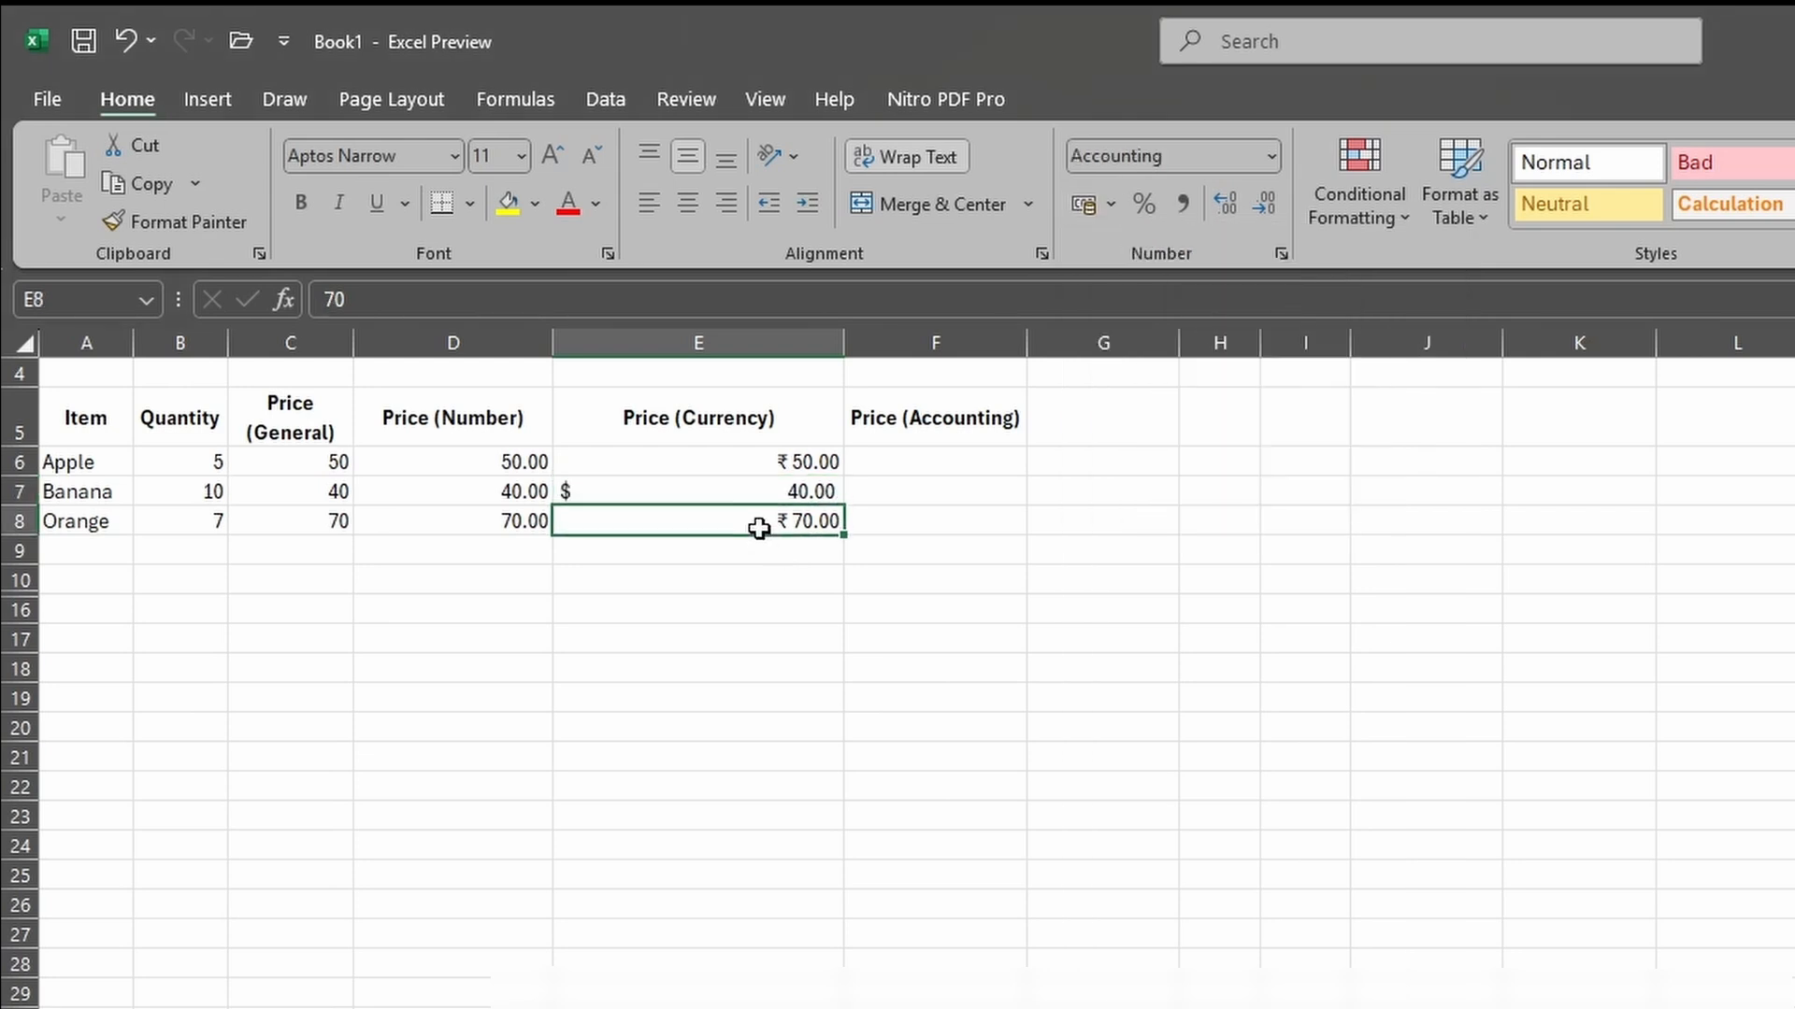
click(1112, 204)
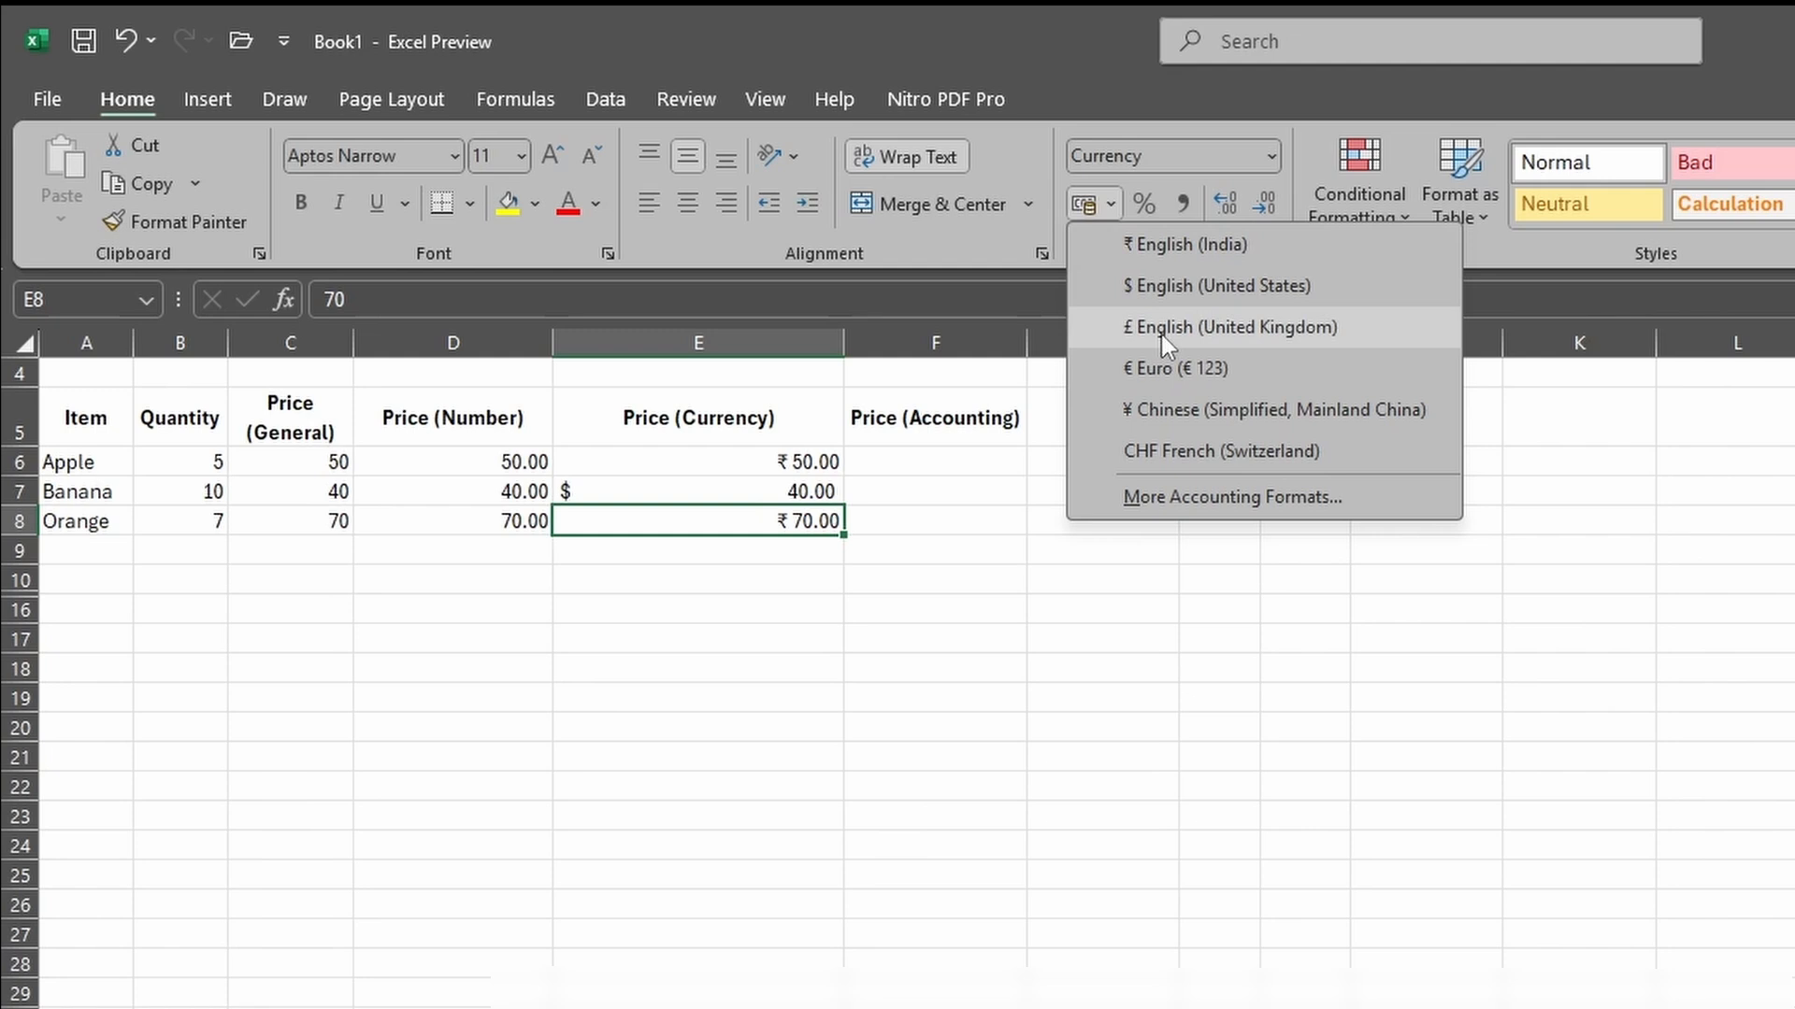
click(1161, 334)
click(694, 578)
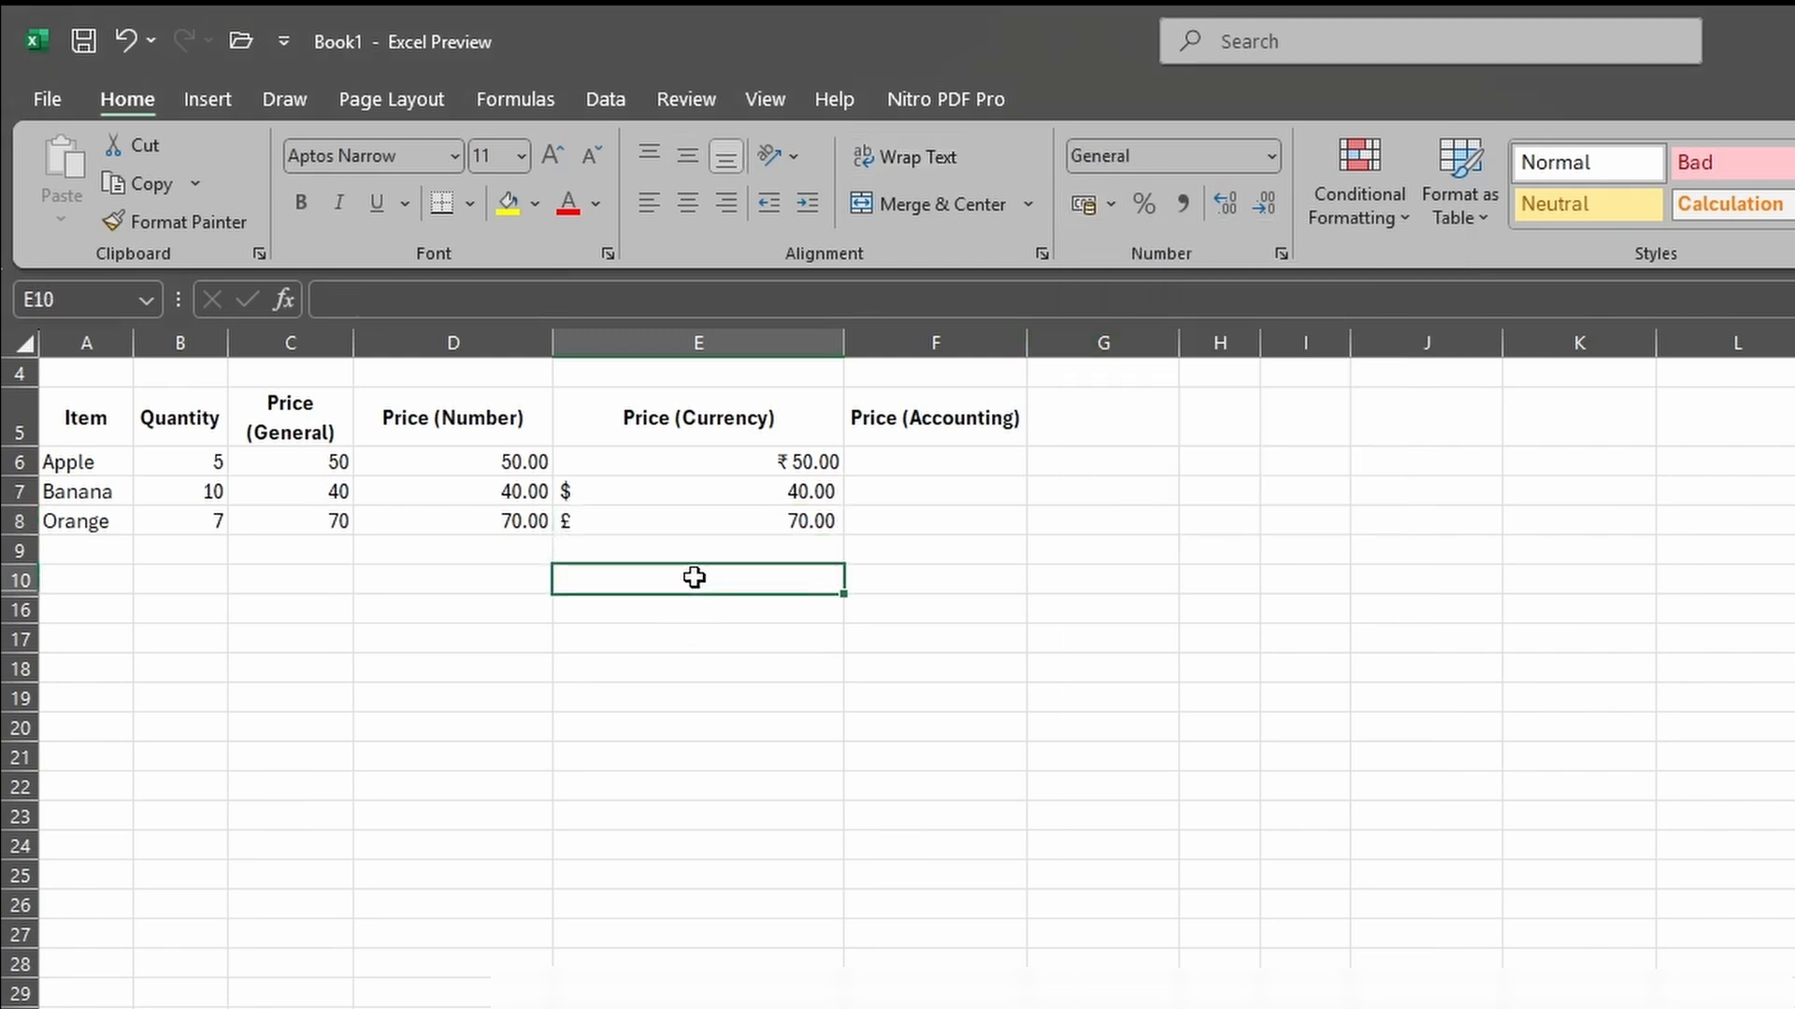
drag(617, 462, 625, 513)
click(794, 461)
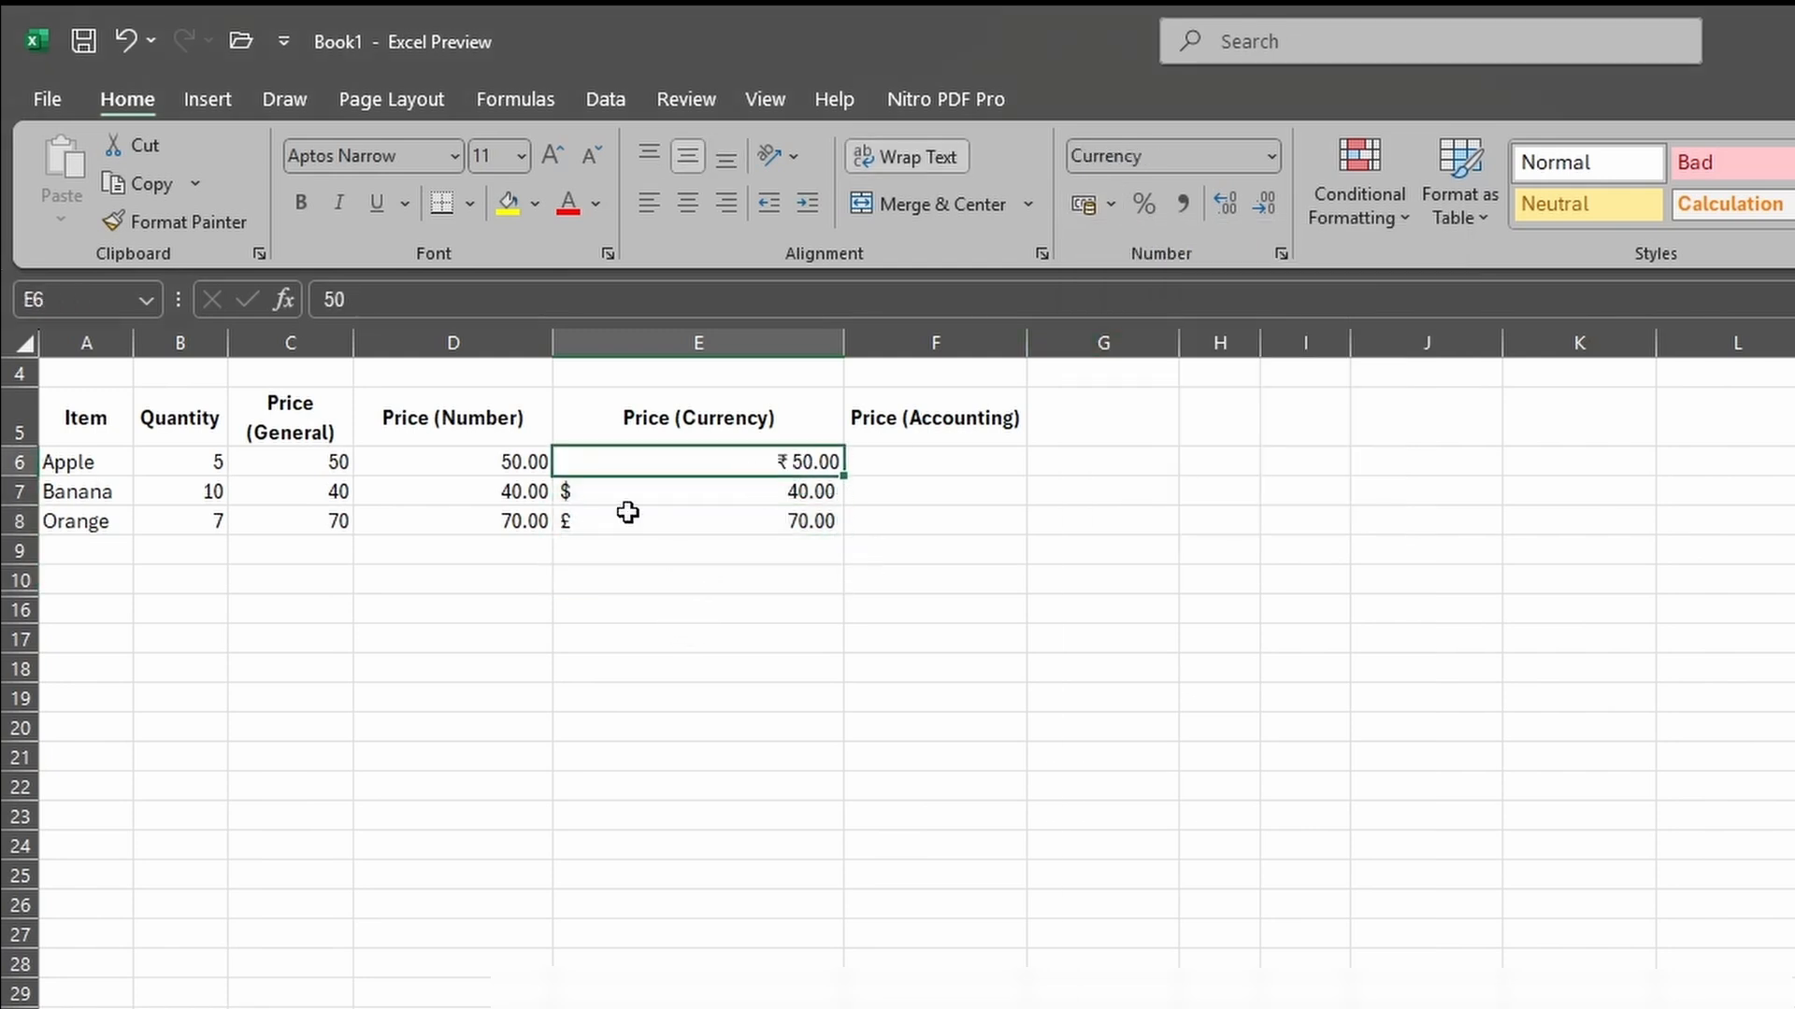
click(715, 496)
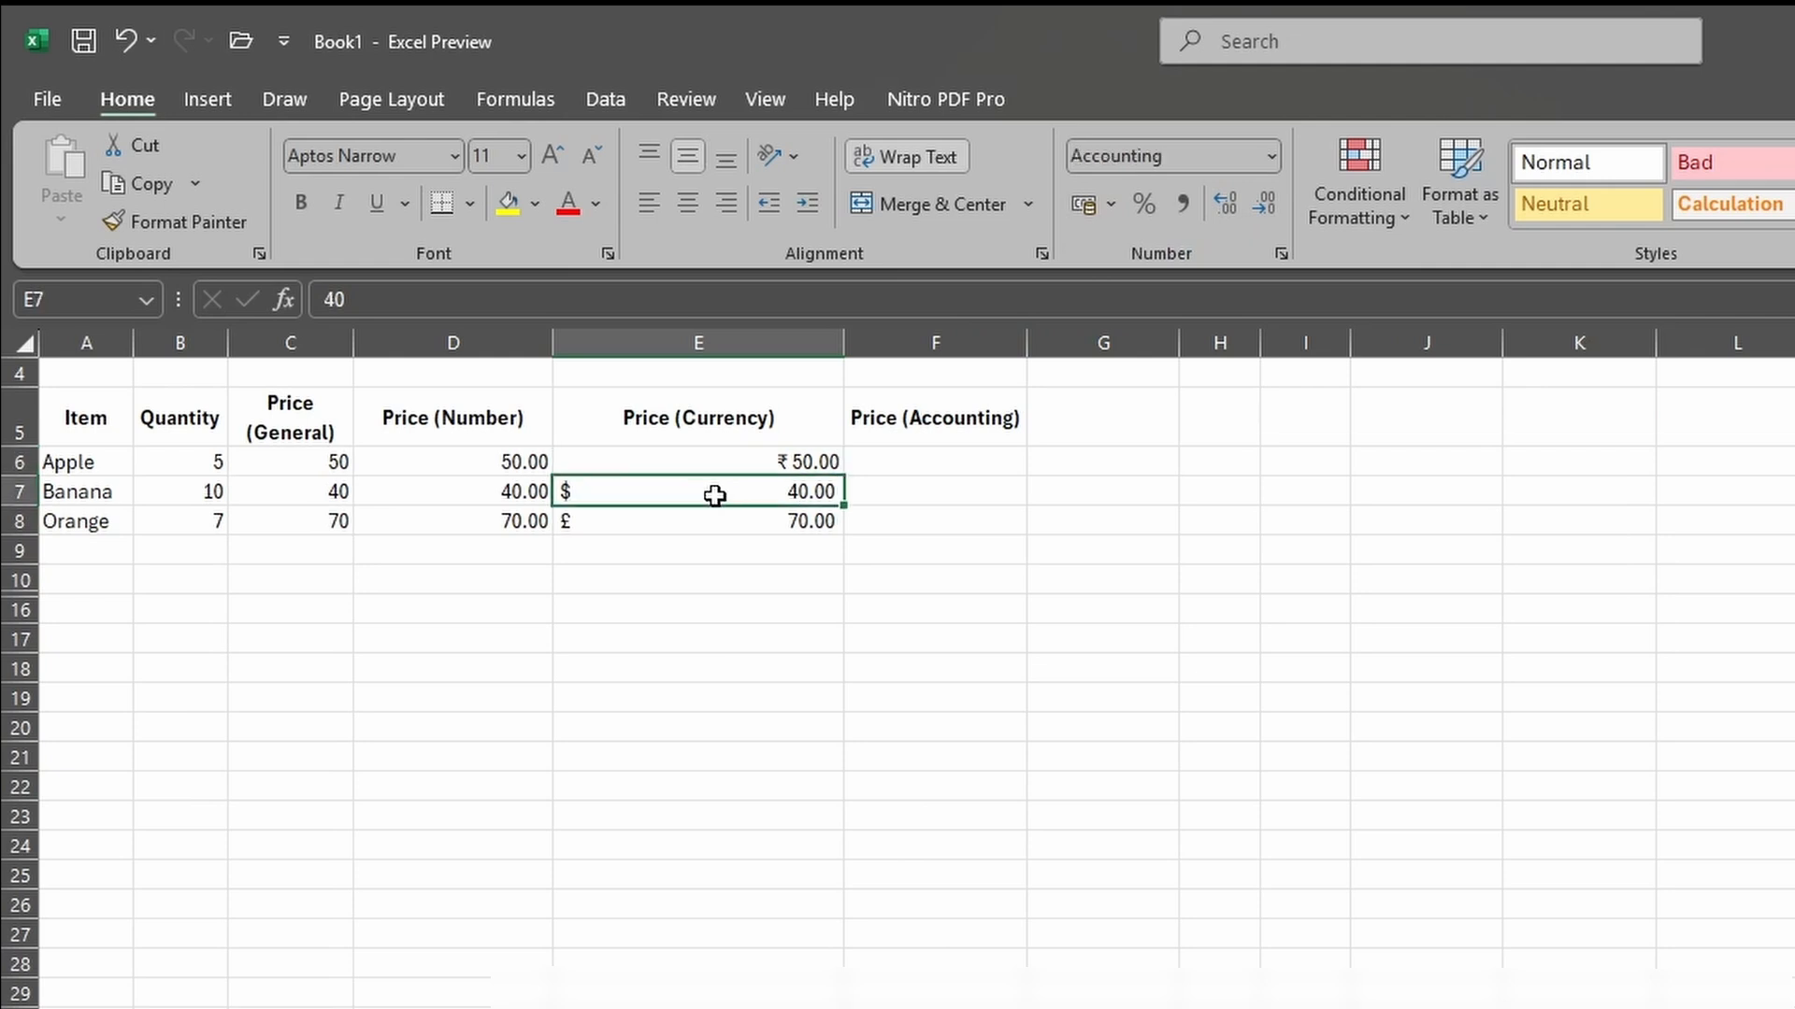
click(621, 524)
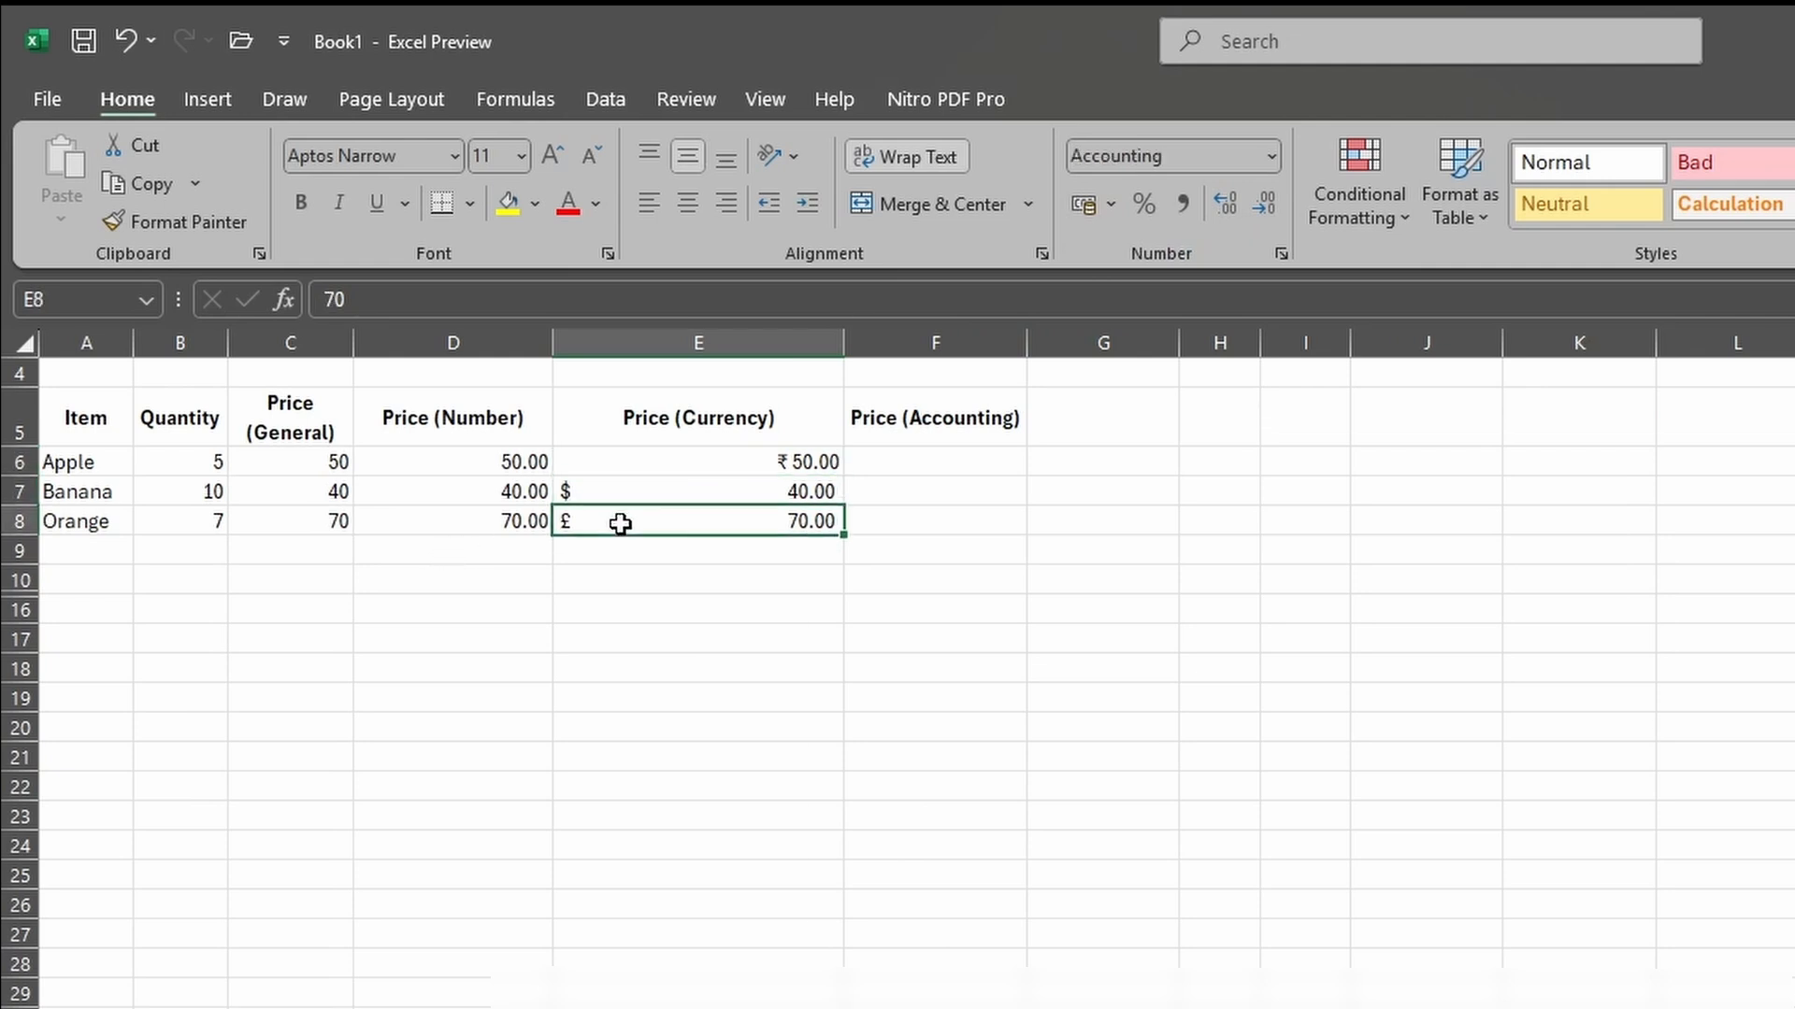
Step: Autofit the width of the Price (Accounting) column and copy the prices from C6:C8 into it, starting at F6
double_click(1026, 343)
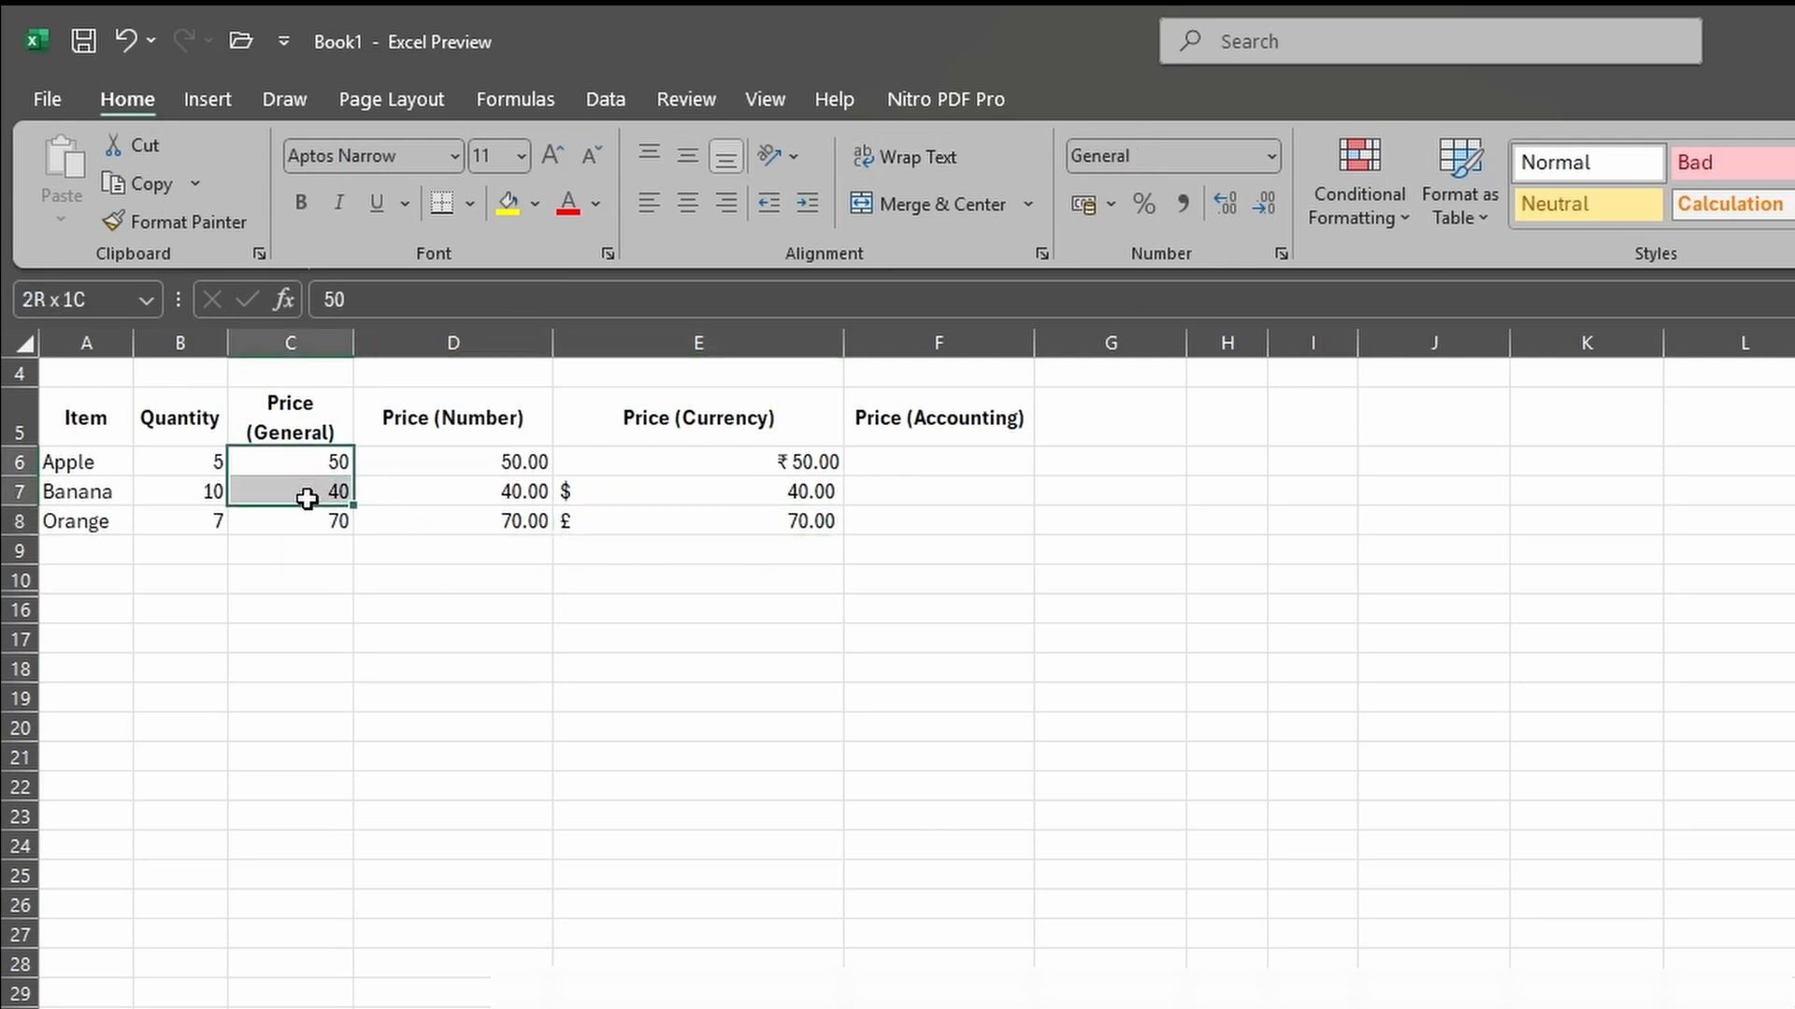
drag(307, 498, 308, 514)
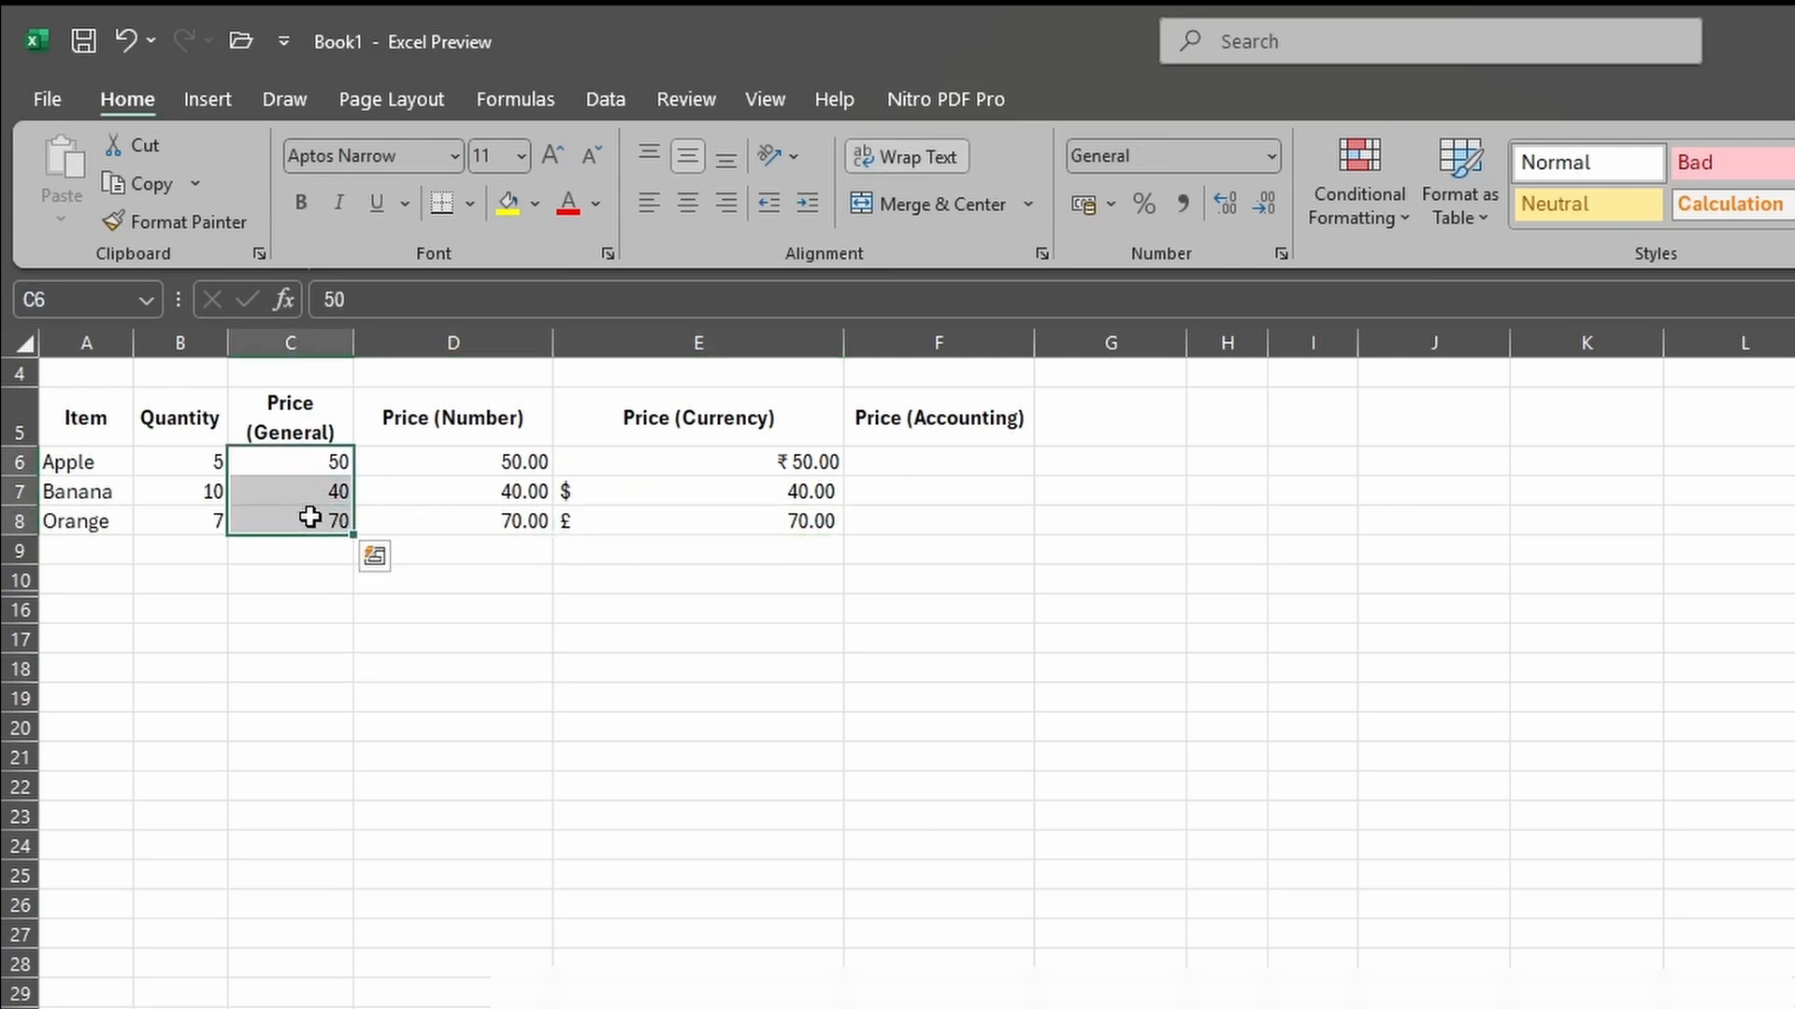
key(ctrl+c)
click(947, 457)
key(ctrl+v)
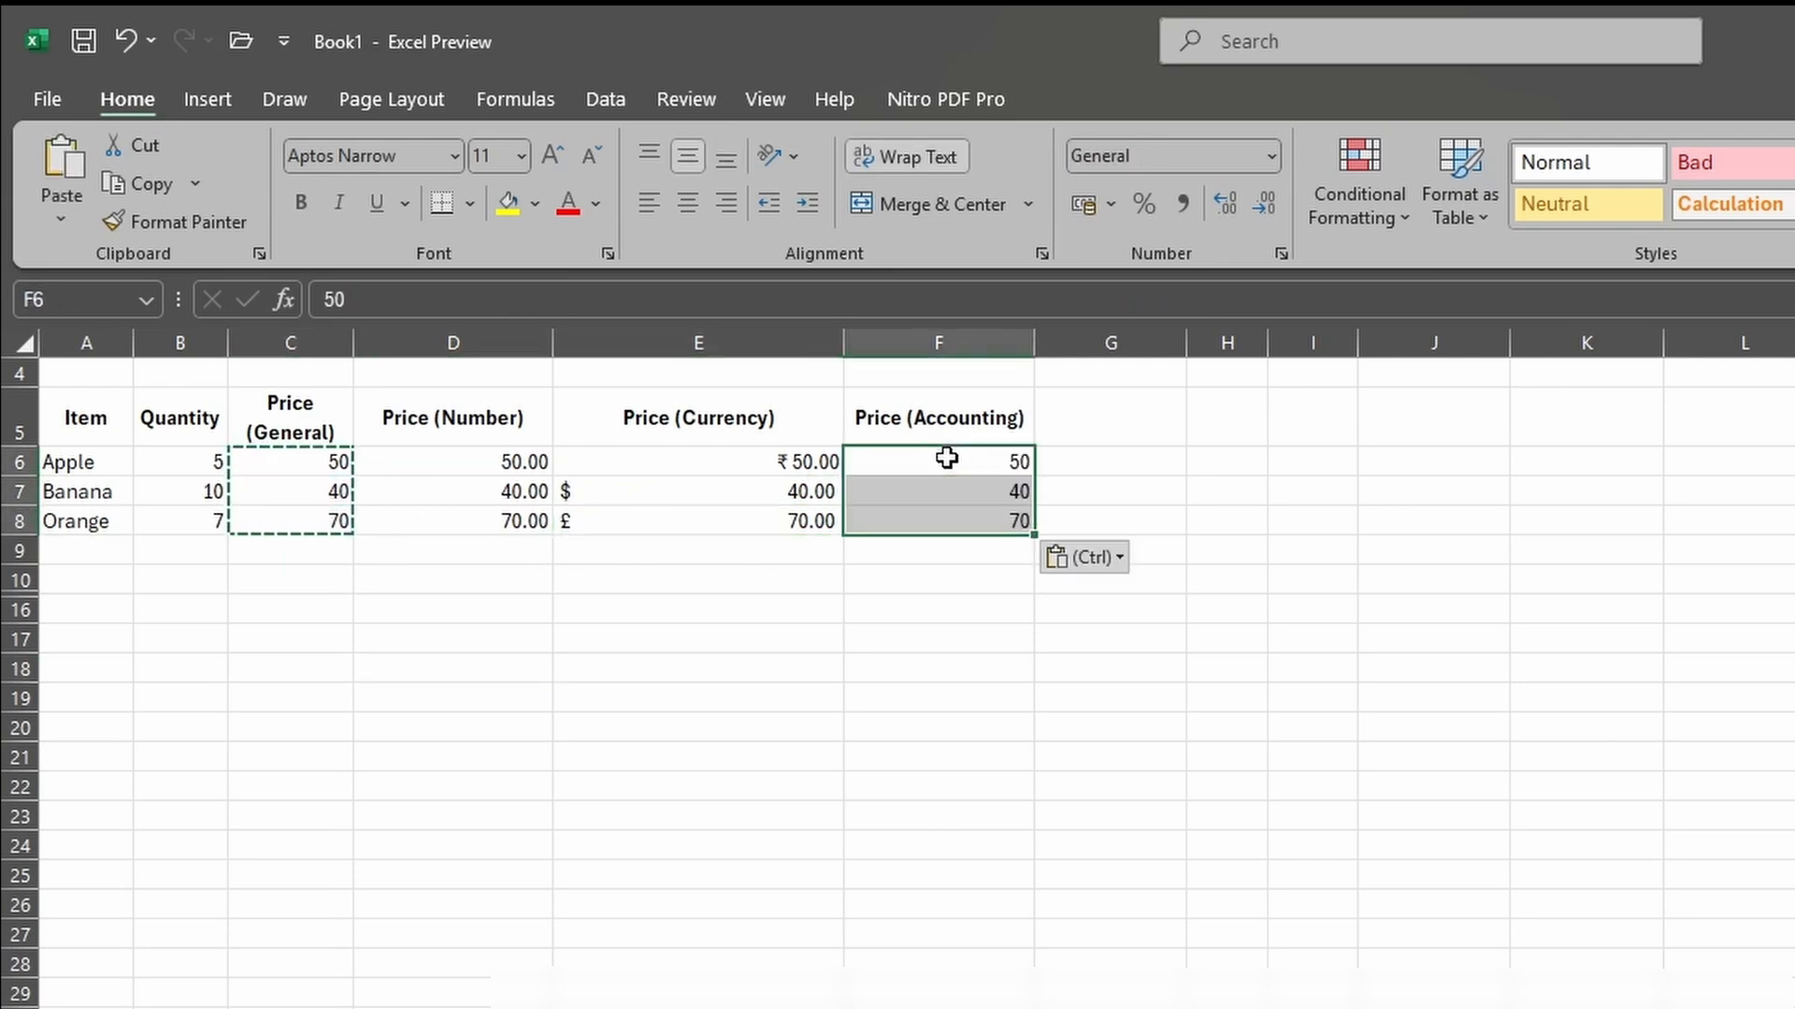
click(925, 608)
Step: Apply the Accounting format to the prices in F6:F8
drag(934, 463, 921, 520)
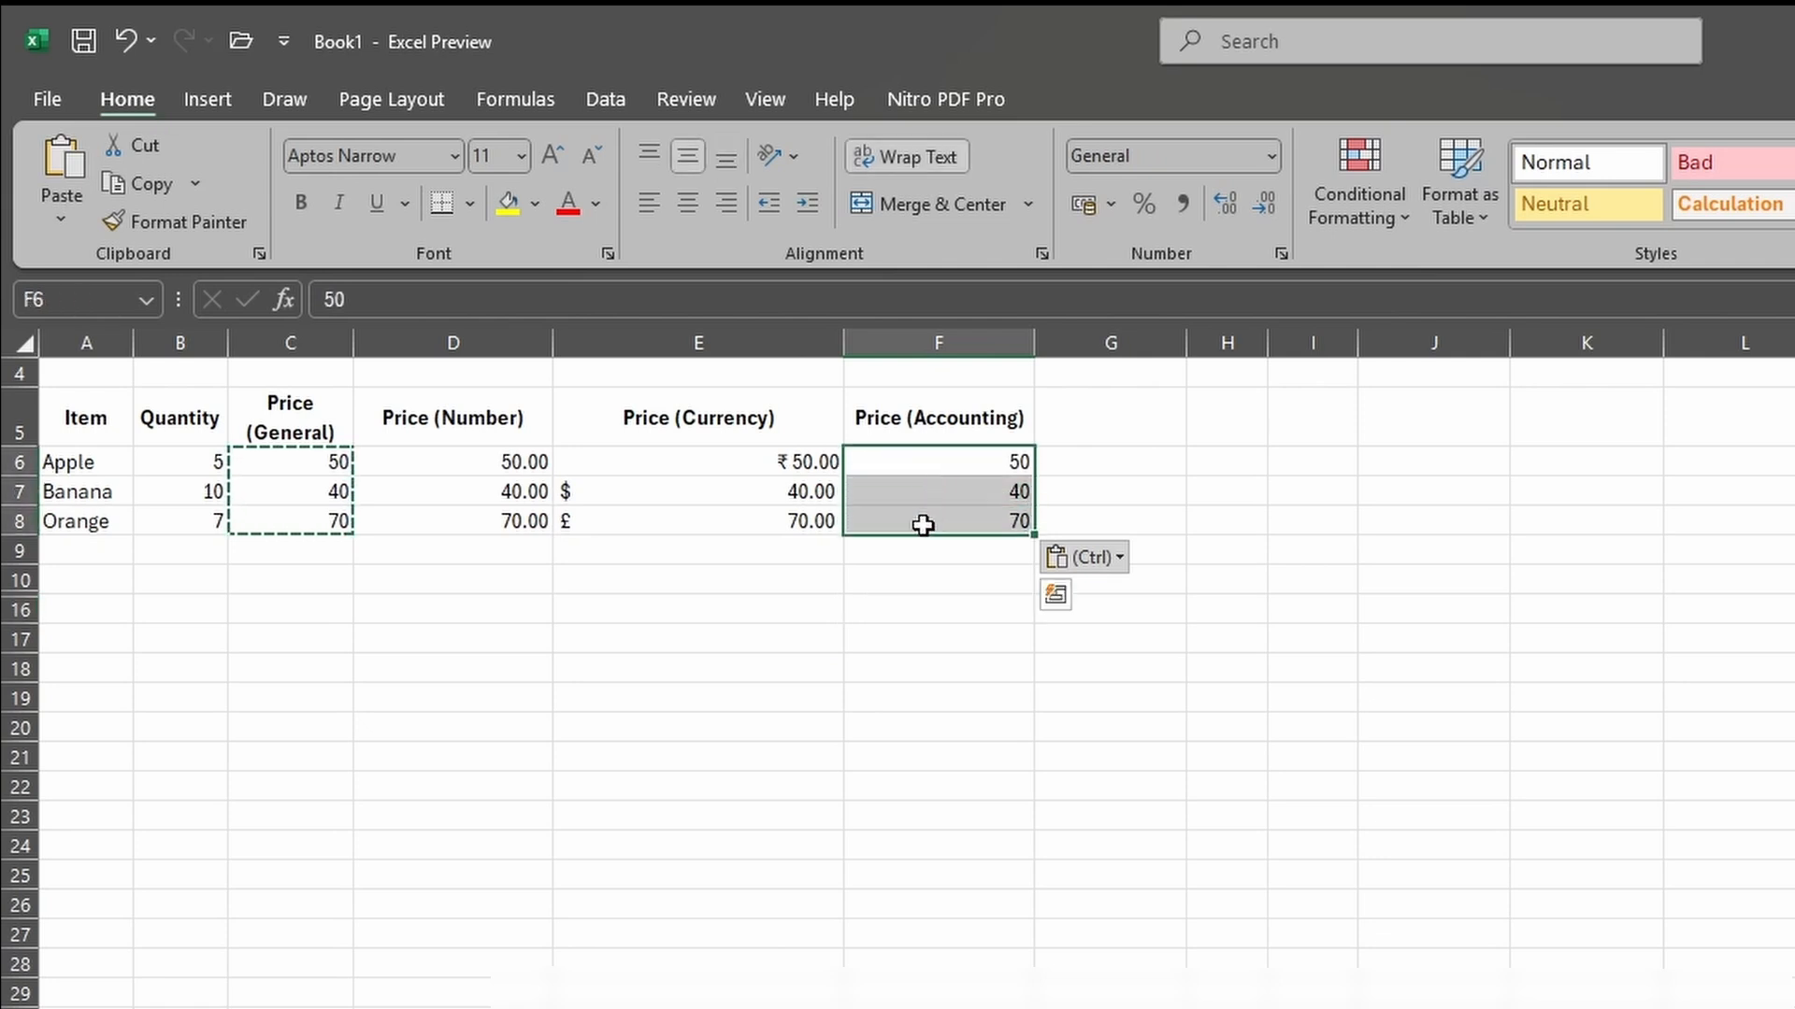
click(1270, 158)
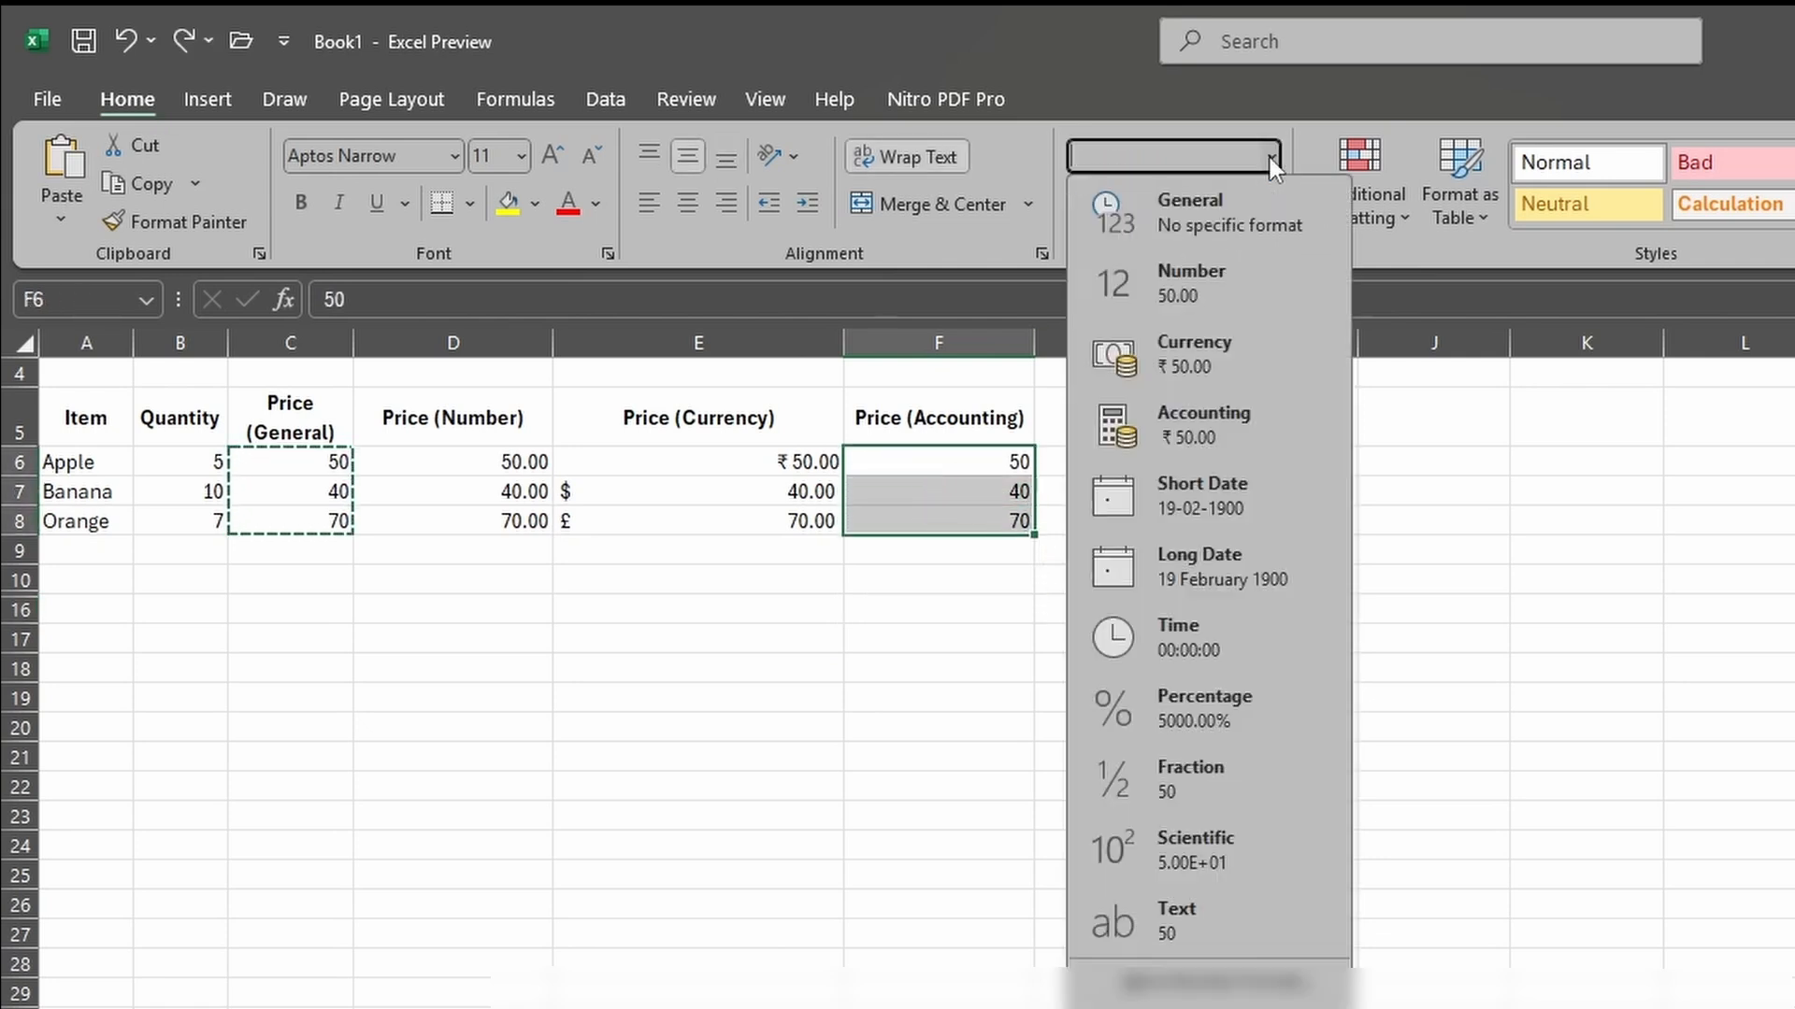
click(1219, 440)
click(912, 665)
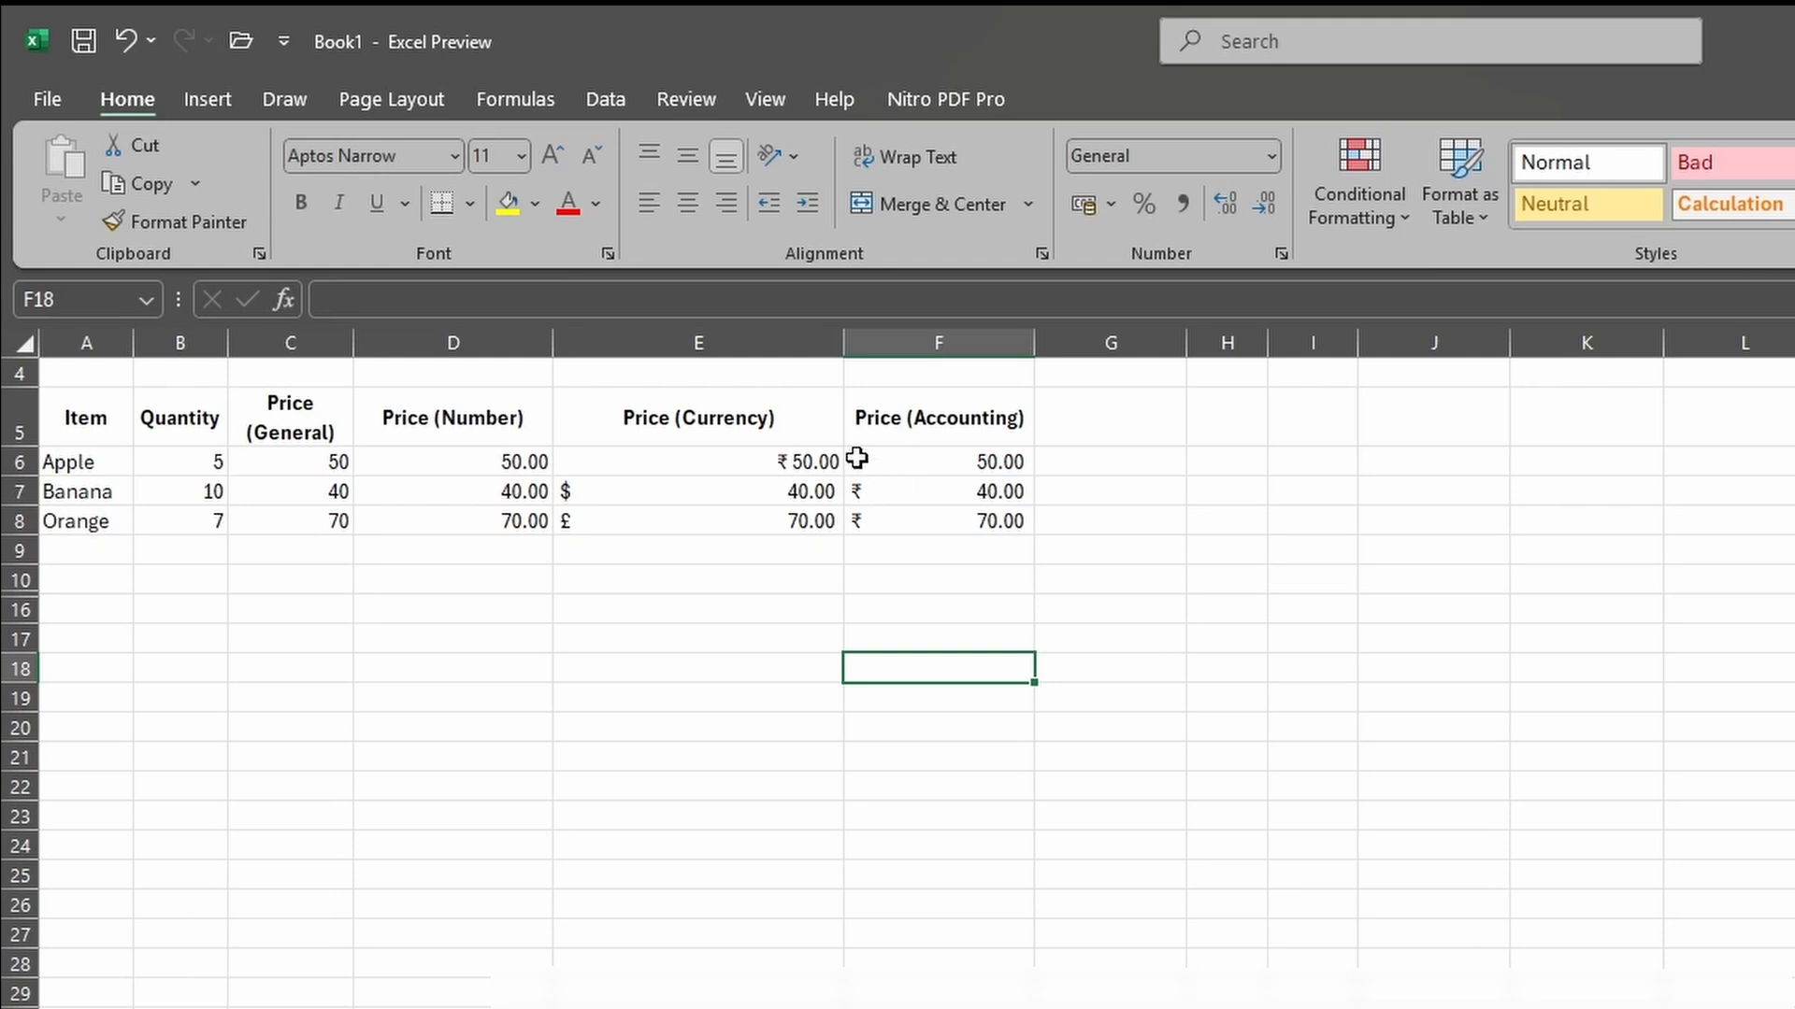
Step: Change the accounting currency to $ English (United States) for Banana in F7 and £ English (United Kingdom) for Orange in F8
click(943, 491)
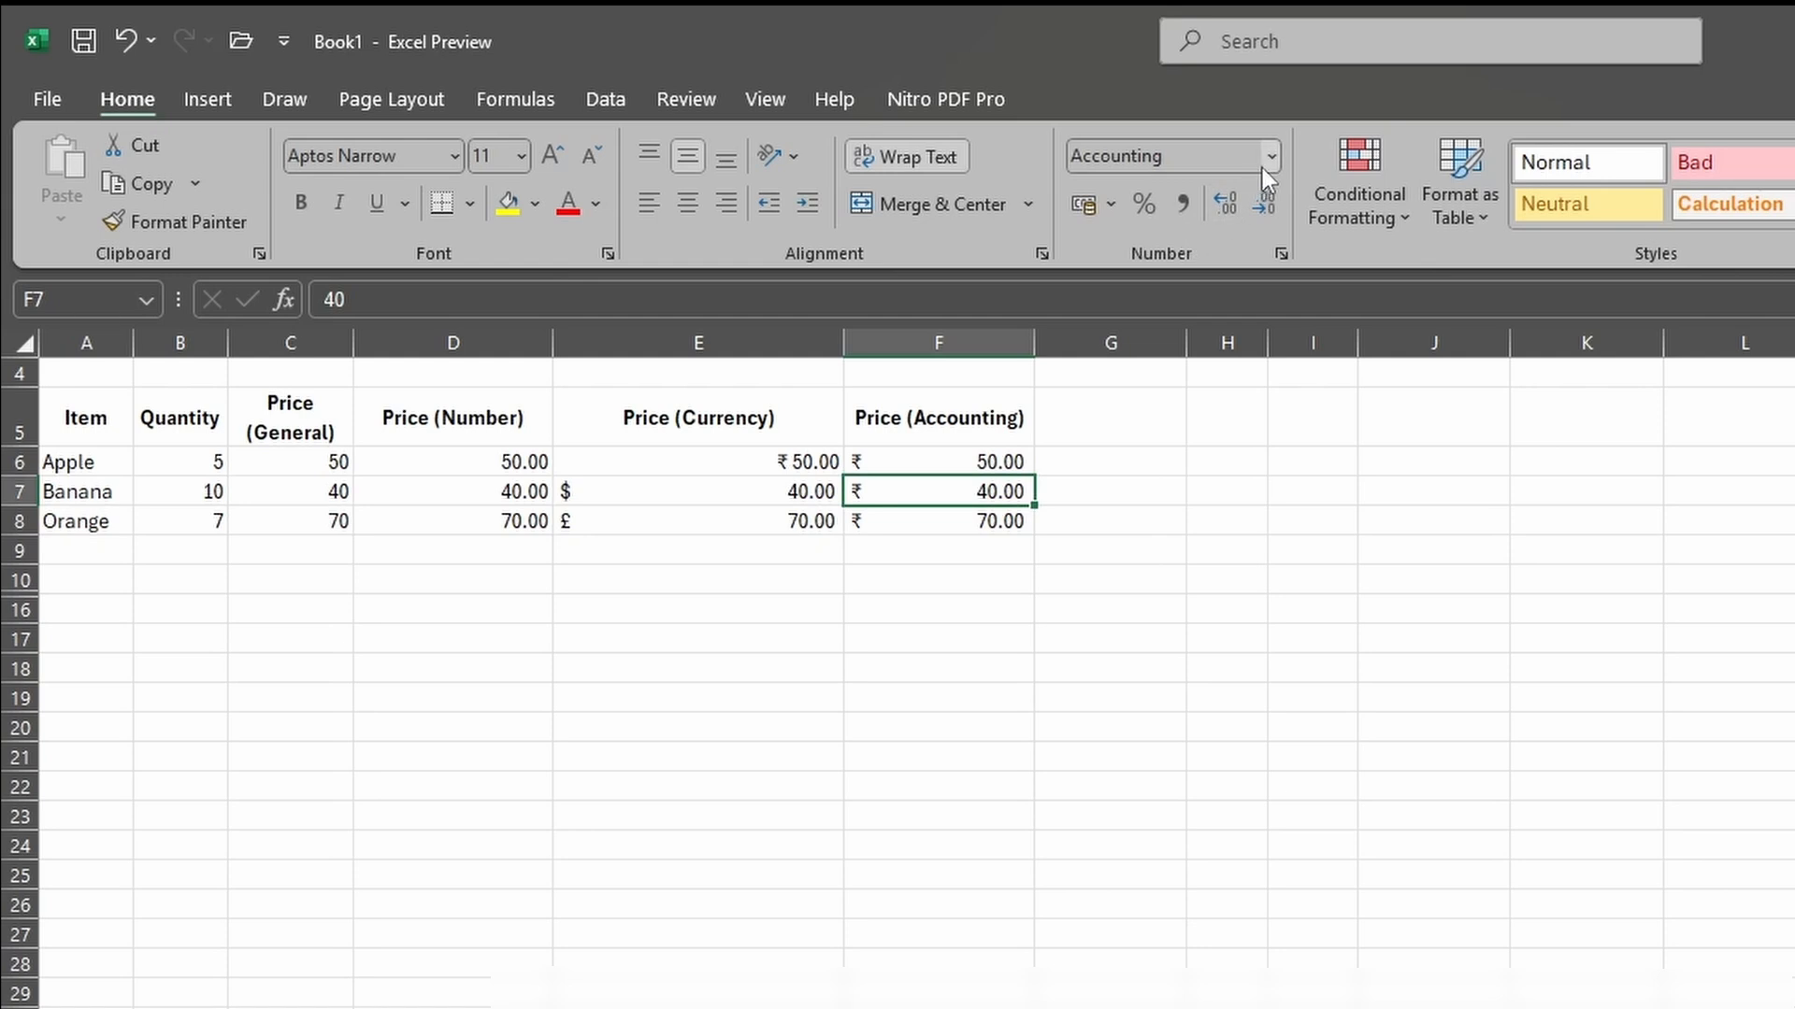
click(1120, 213)
click(1217, 286)
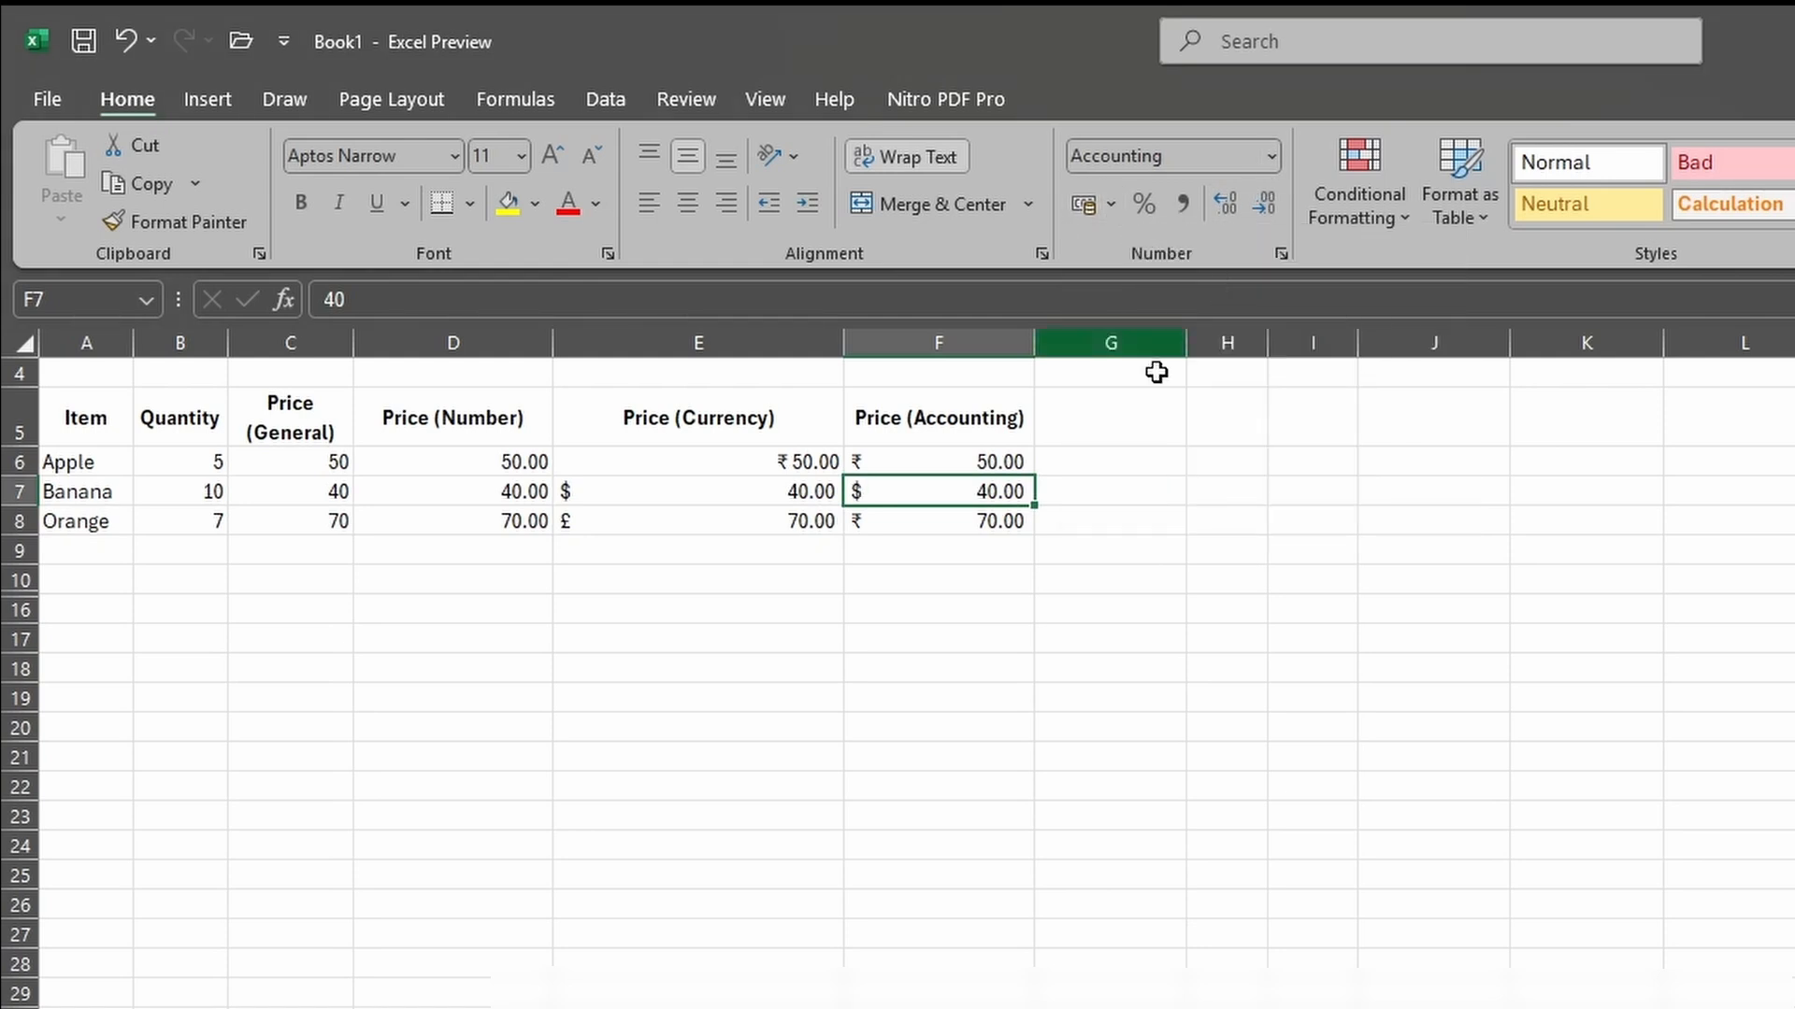
click(950, 519)
click(1118, 213)
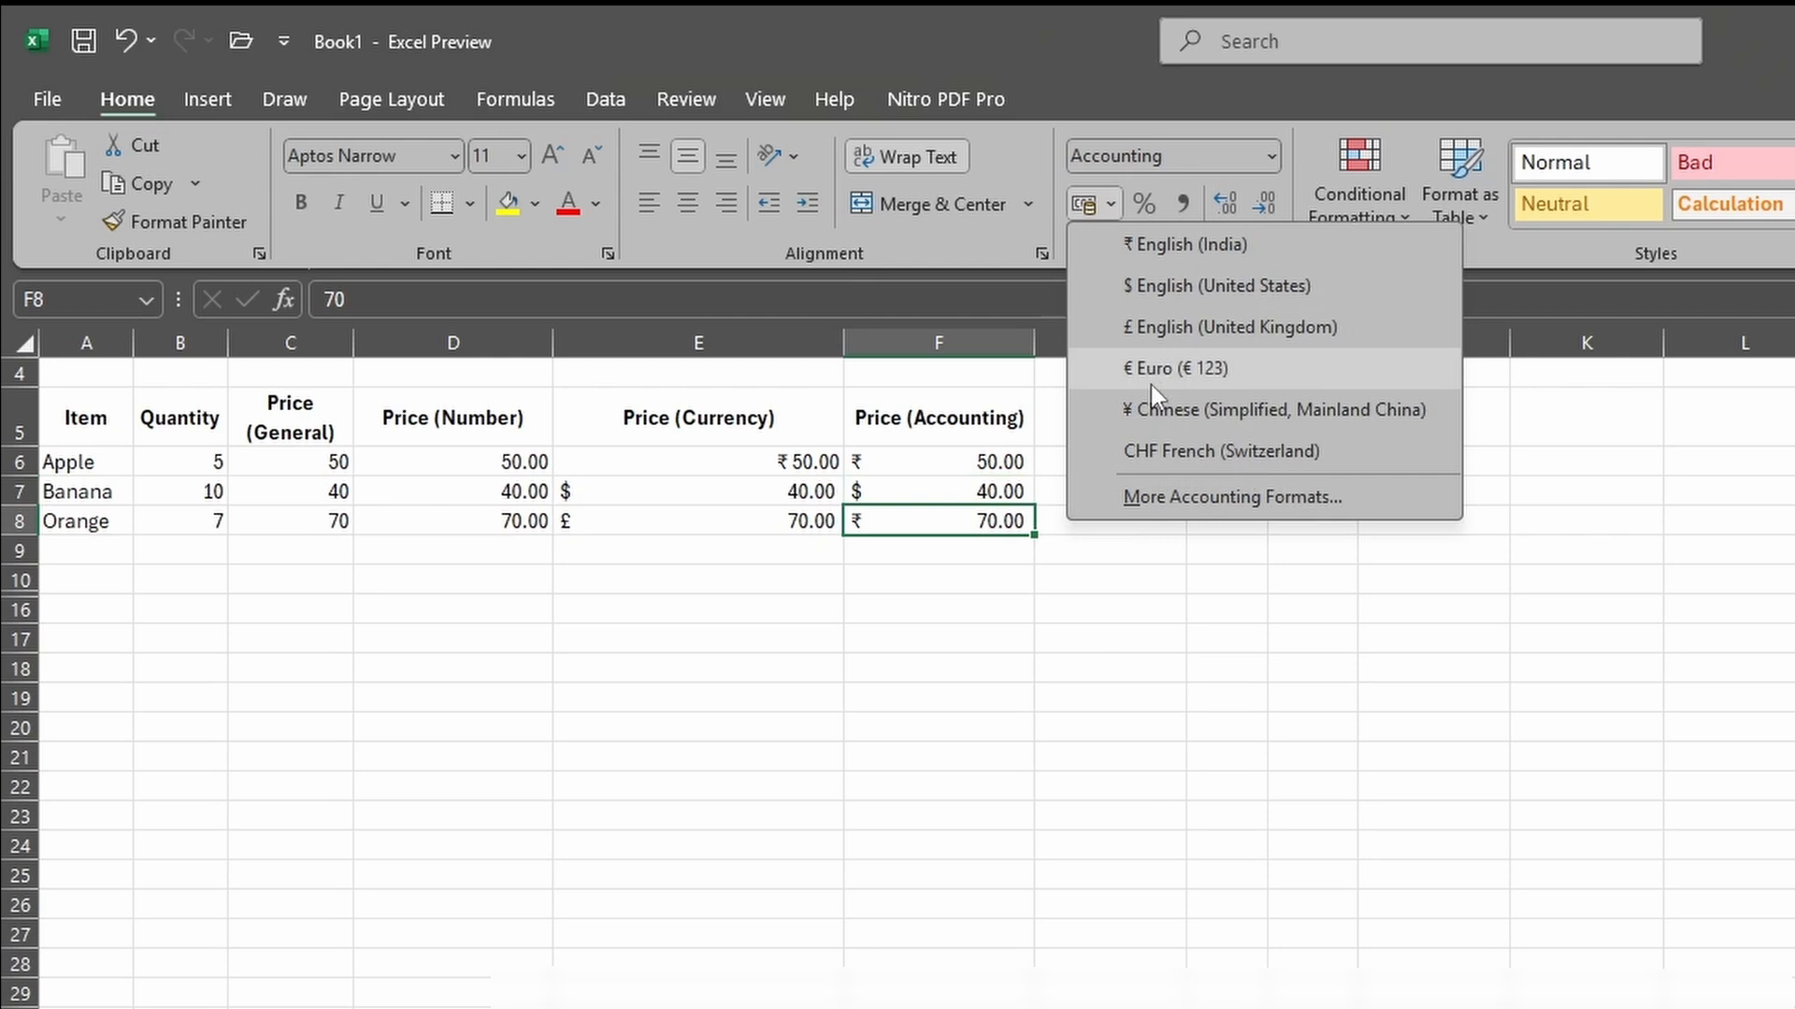
click(1171, 339)
click(927, 612)
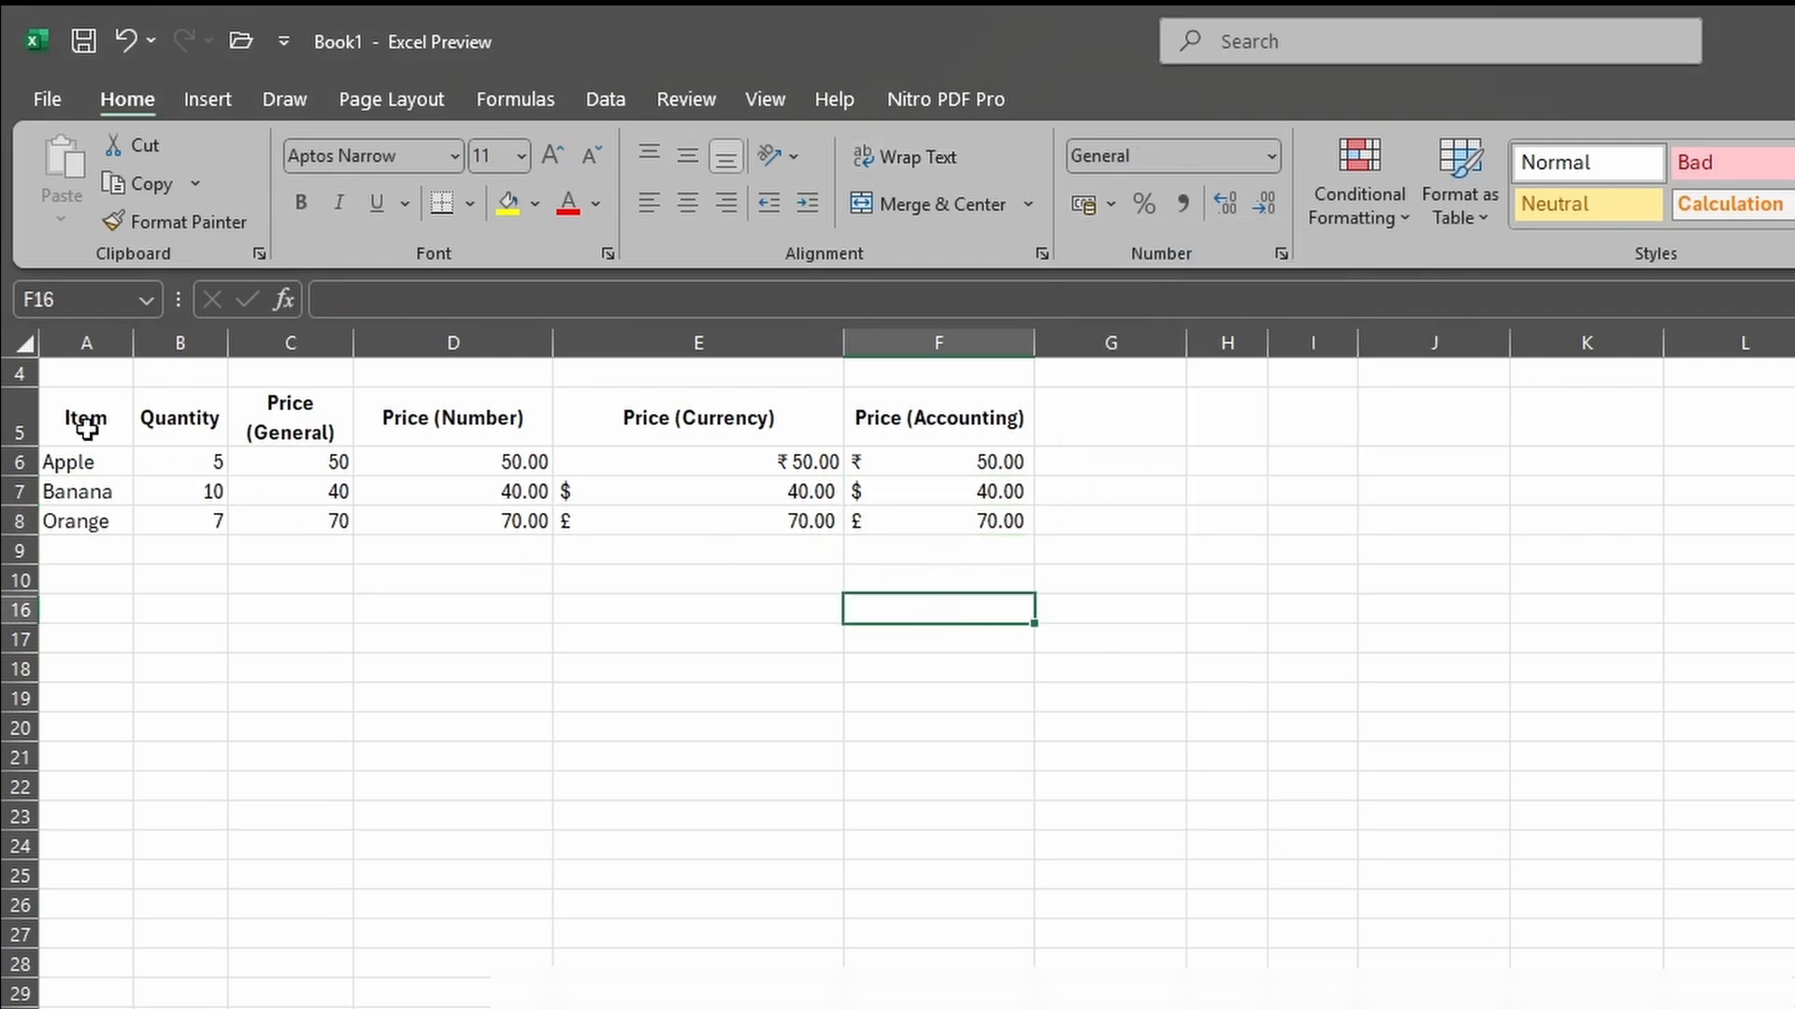
Step: Select the whole price table A5:F8, including its header row
drag(82, 417, 979, 521)
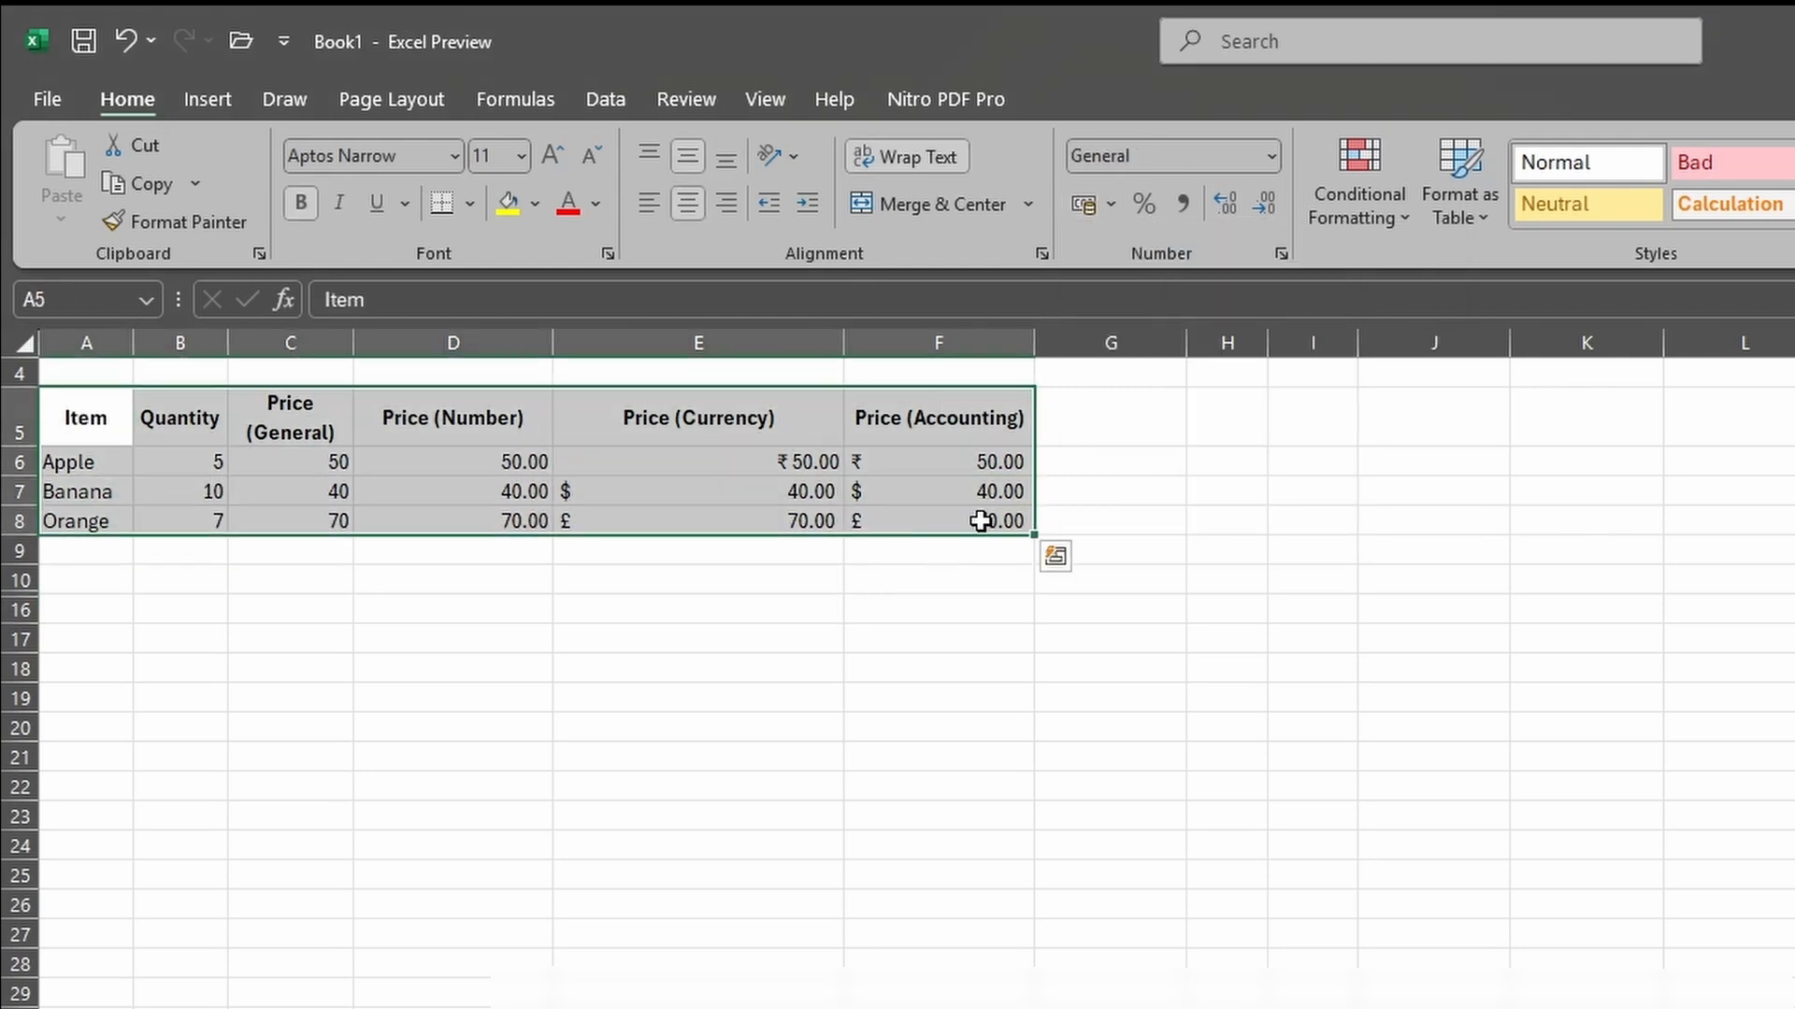